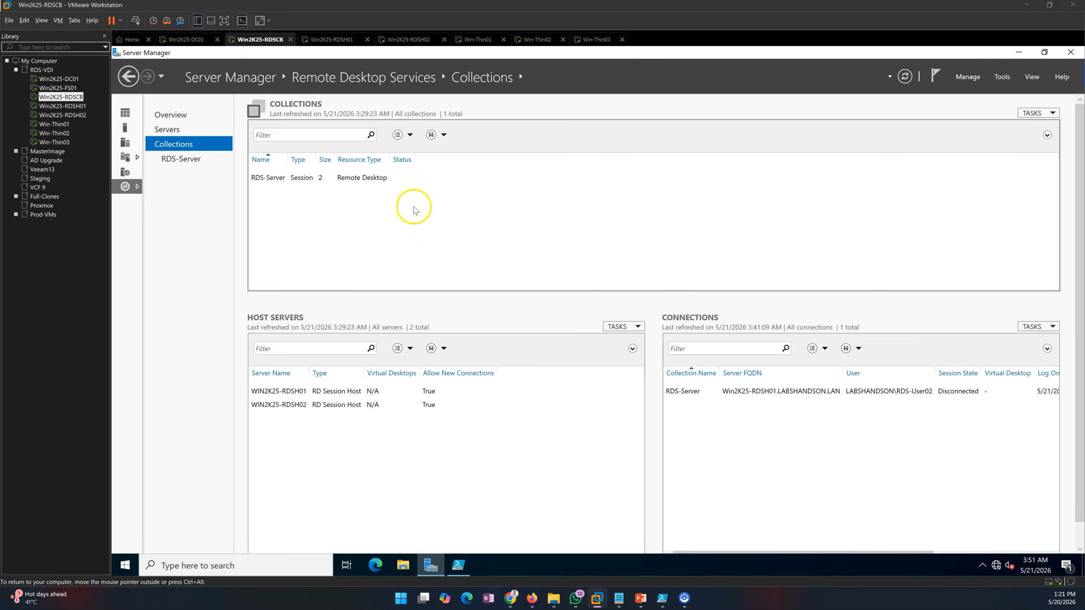
# Review the Remote Desktop Services overview and RDS-Server collection, and view the Certificates page of the deployment properties
pyautogui.click(169, 114)
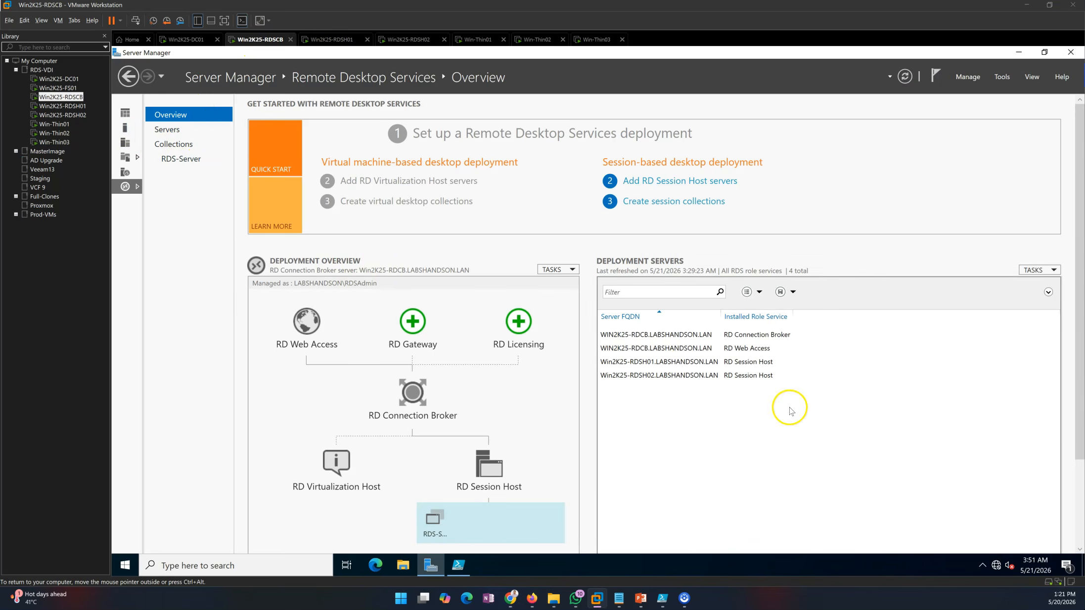
pyautogui.click(179, 160)
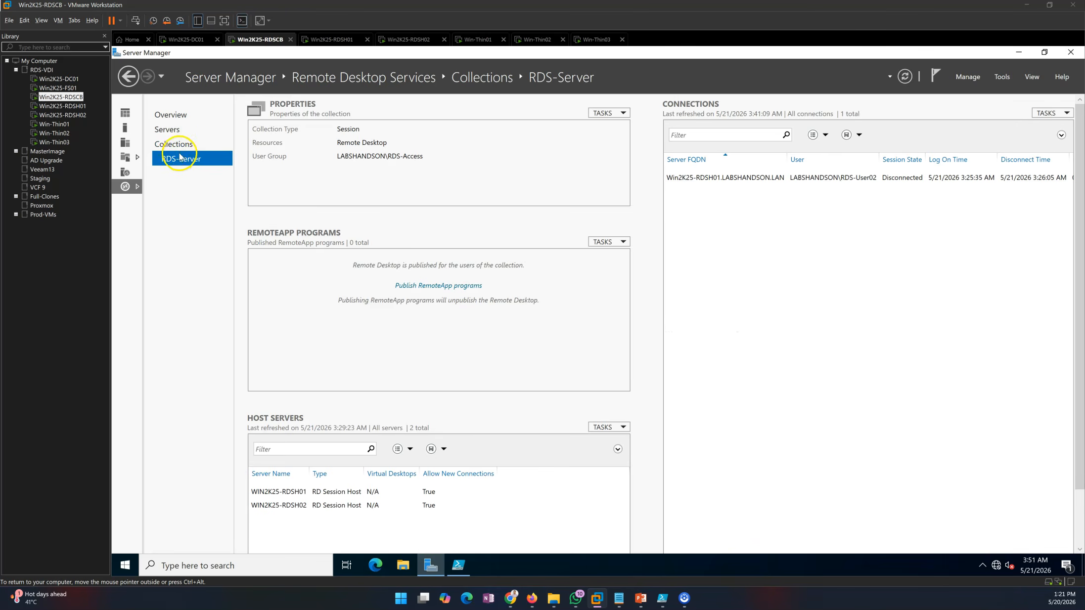
pyautogui.click(175, 144)
pyautogui.click(1033, 112)
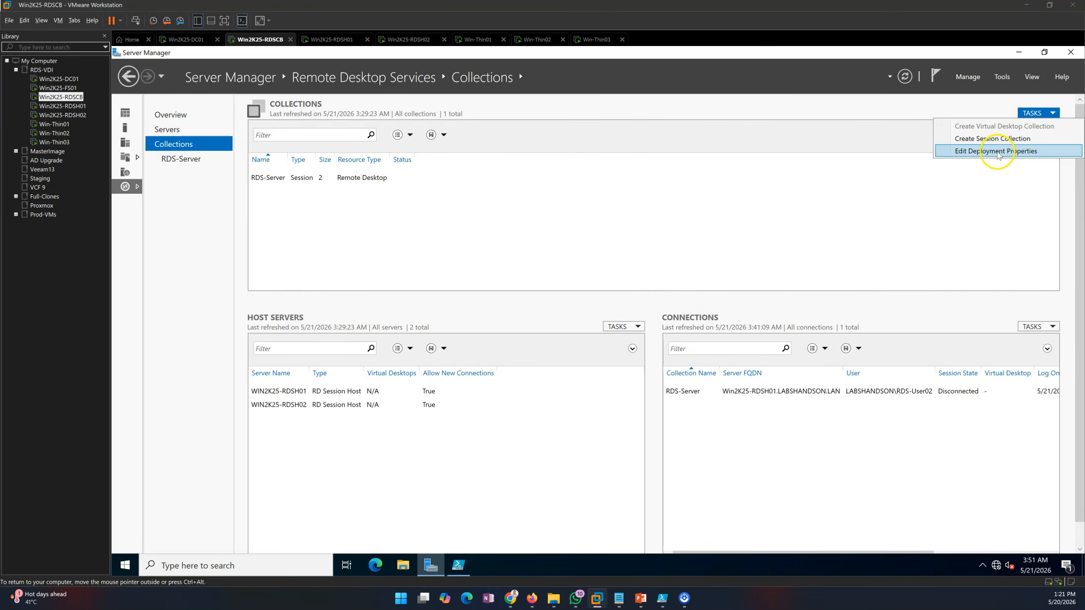
pyautogui.click(998, 154)
pyautogui.click(265, 252)
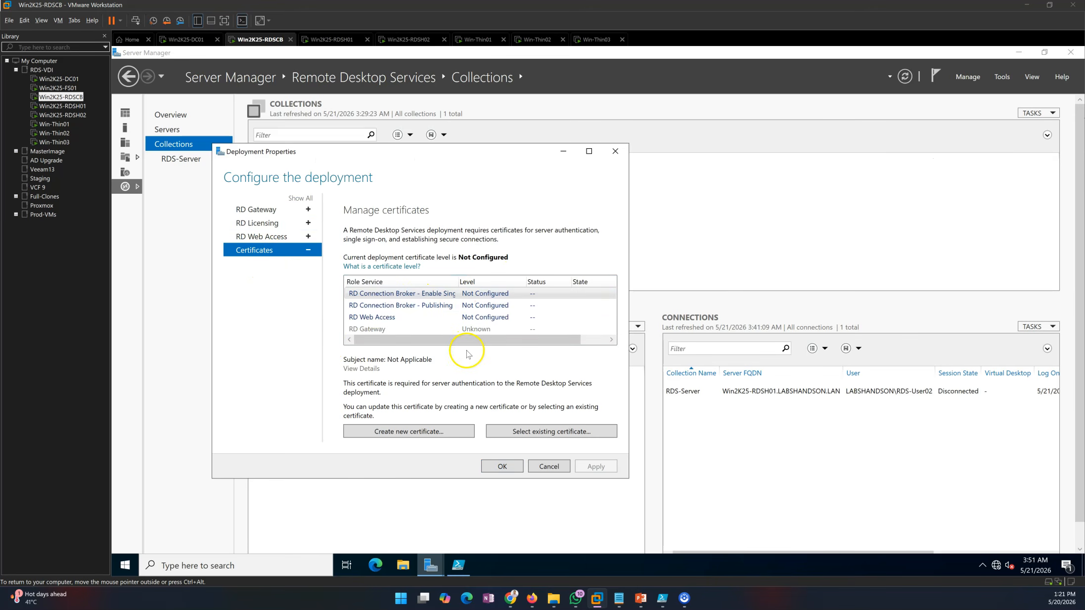
# Open the RdWeb URL listed under RD Web Access in the deployment properties in the browser
pyautogui.click(264, 237)
pyautogui.click(529, 247)
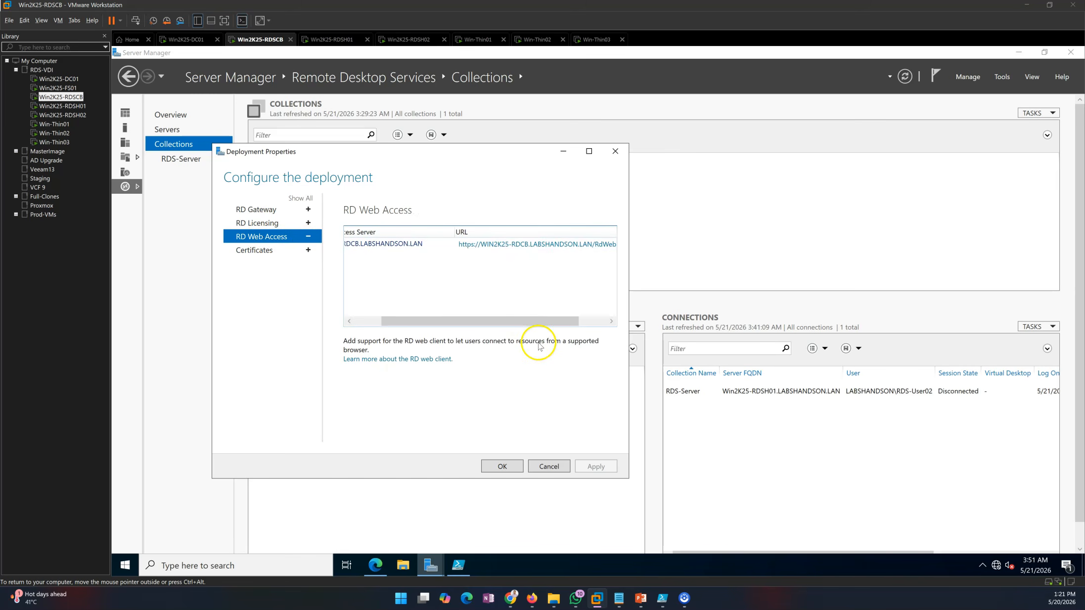
pyautogui.click(375, 565)
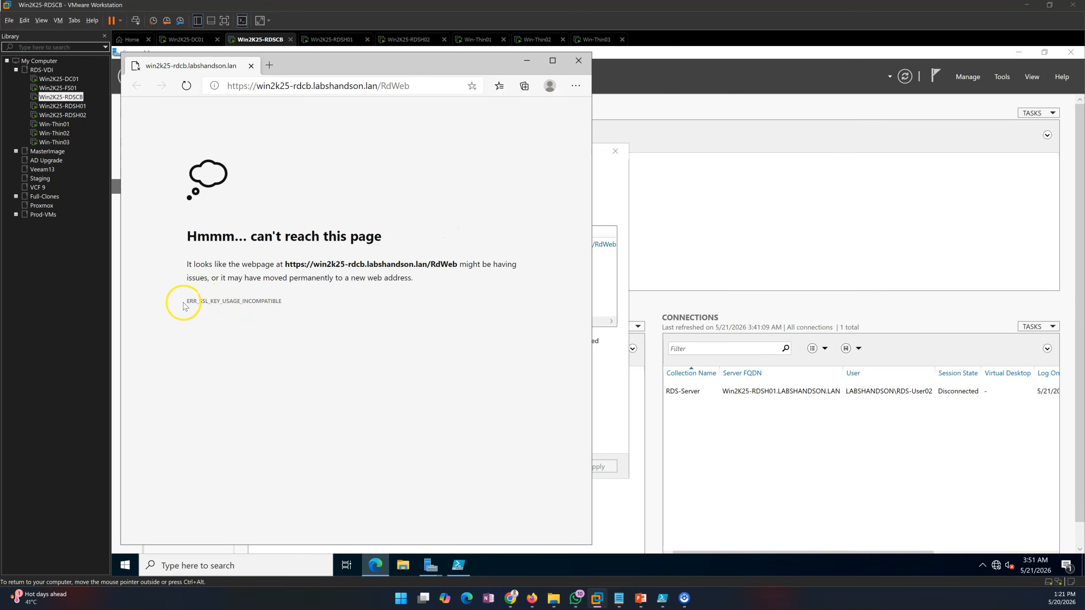
# Examine the error code on the RdWeb page, and close the browser and the deployment properties without changes
pyautogui.moveTo(185, 305); pyautogui.dragTo(356, 315)
pyautogui.click(357, 321)
pyautogui.moveTo(174, 310); pyautogui.dragTo(351, 334)
pyautogui.click(350, 338)
pyautogui.click(578, 60)
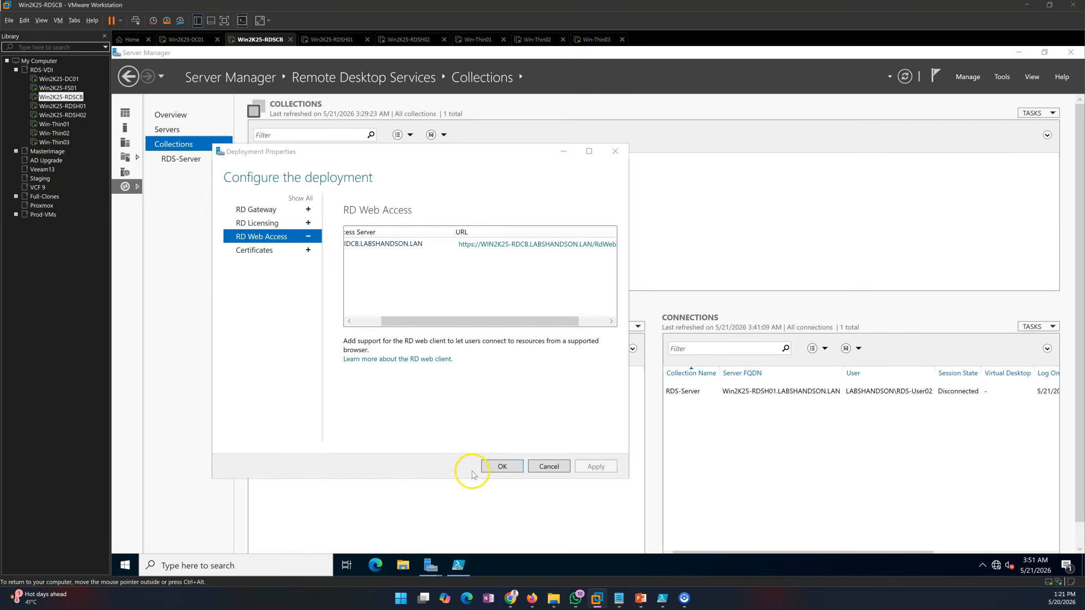
pyautogui.click(549, 470)
# Glance at the self-signed certificate script in PowerShell ISE and launch an empty management console with mmc
pyautogui.click(460, 563)
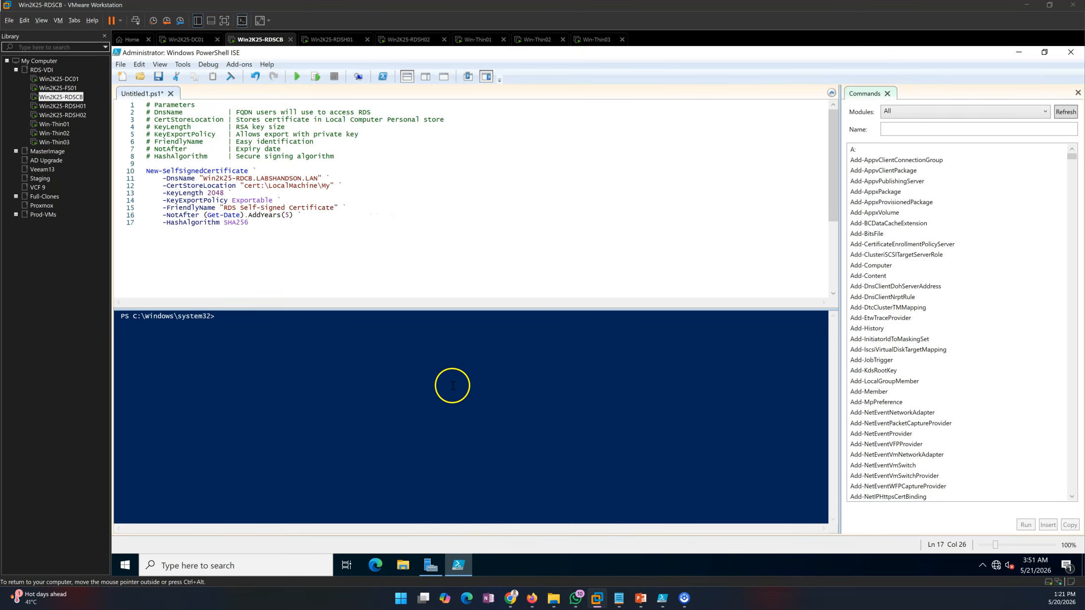
pyautogui.click(430, 564)
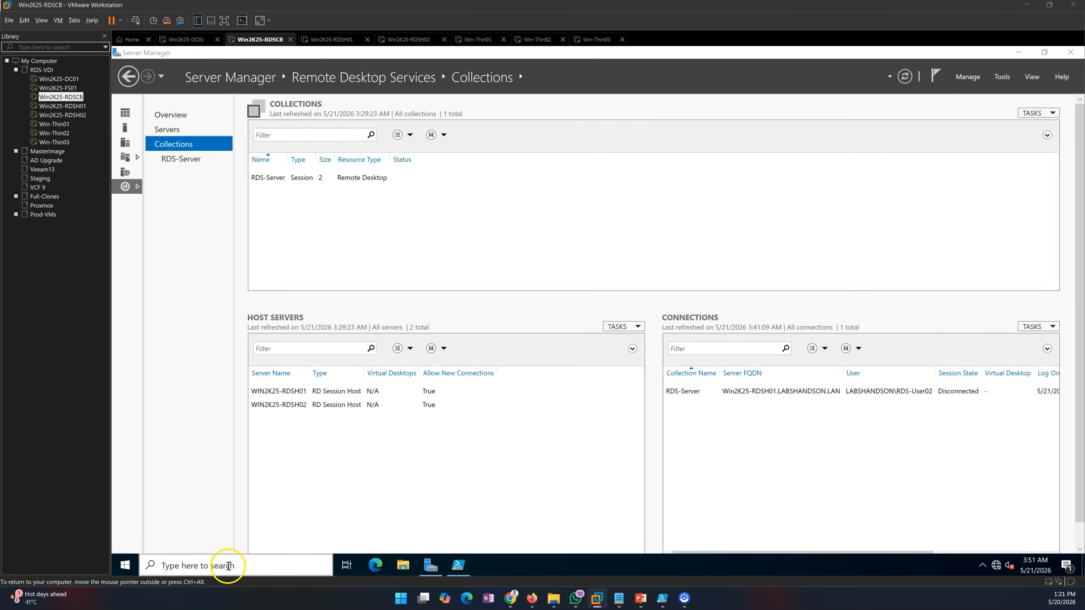
pyautogui.click(228, 565)
pyautogui.write('mmc')
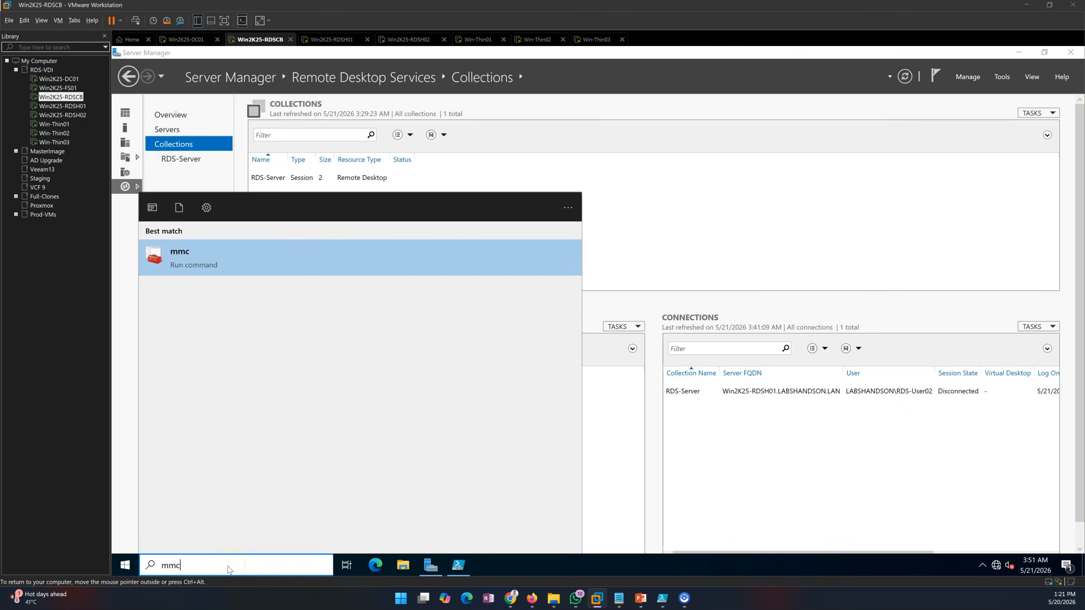
pyautogui.press('Return')
pyautogui.click(566, 377)
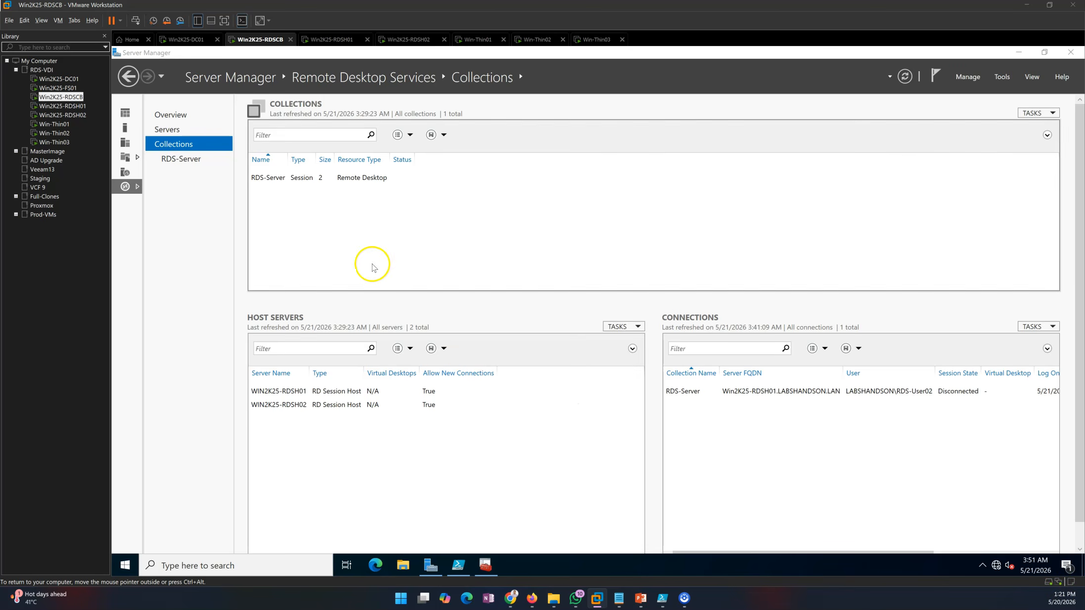
pyautogui.click(486, 564)
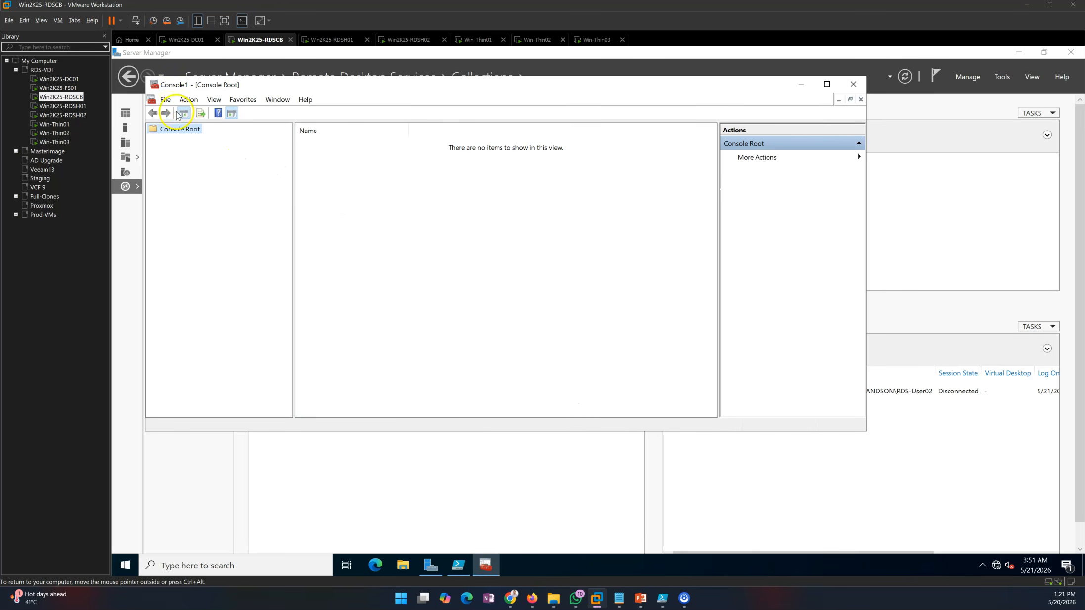
# Add the Certificates snap-in to the console for the computer account on the local computer
pyautogui.click(165, 99)
pyautogui.click(191, 168)
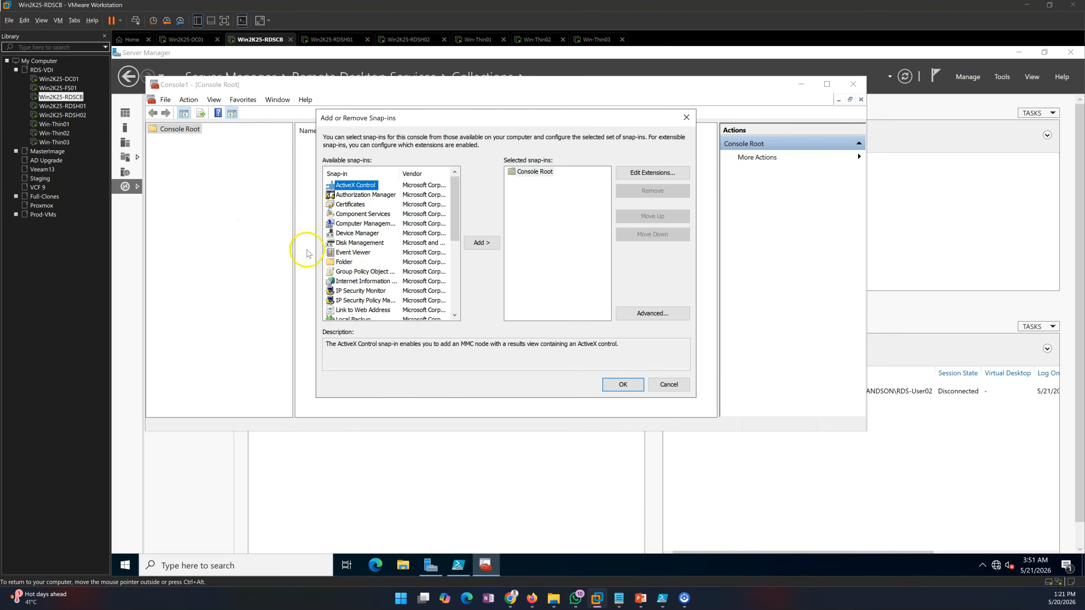
pyautogui.click(353, 204)
pyautogui.click(482, 243)
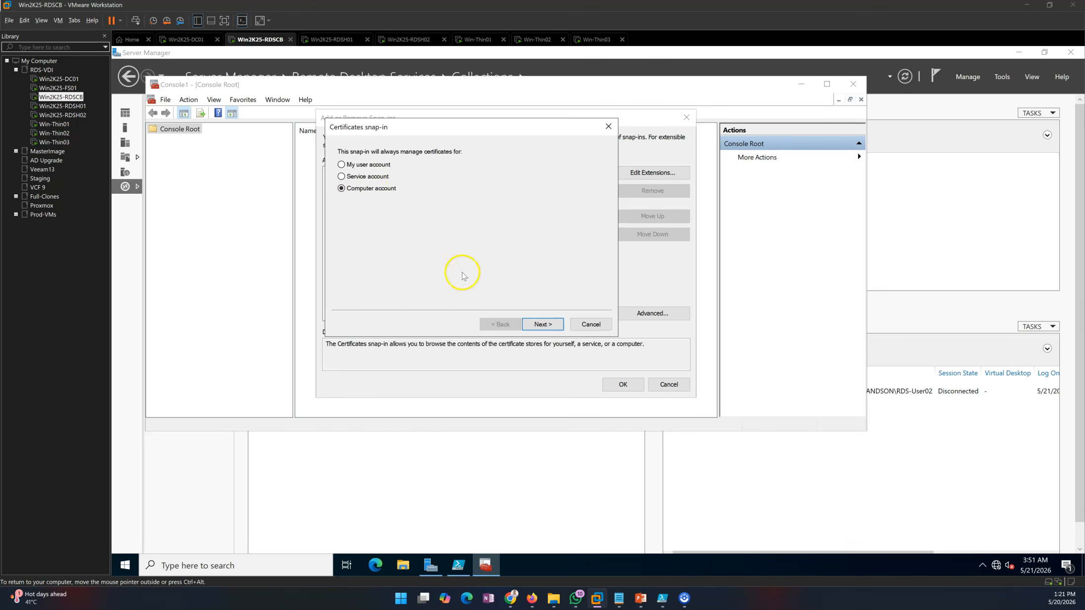
pyautogui.click(542, 324)
pyautogui.click(541, 324)
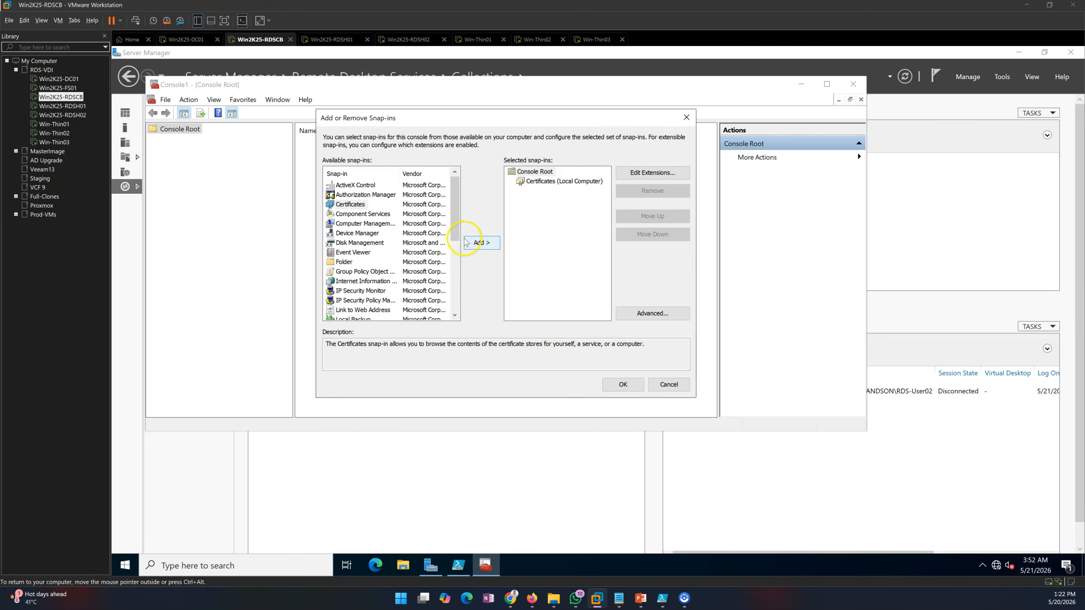
pyautogui.click(622, 384)
# Show the certificates in the local computer's Personal store and maximize the console window
pyautogui.click(195, 140)
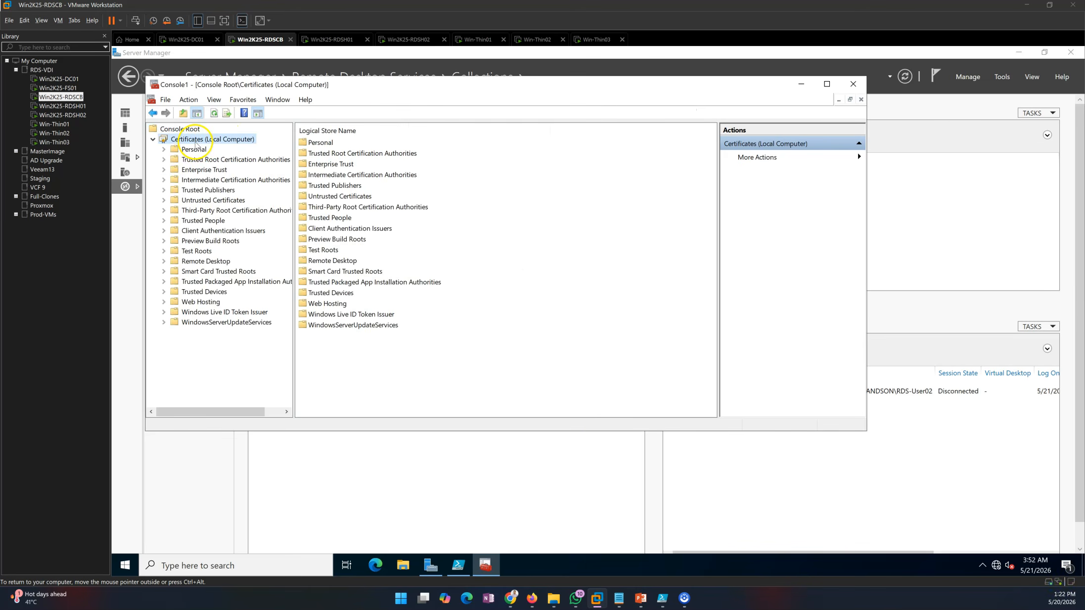
pyautogui.doubleClick(193, 150)
pyautogui.click(199, 159)
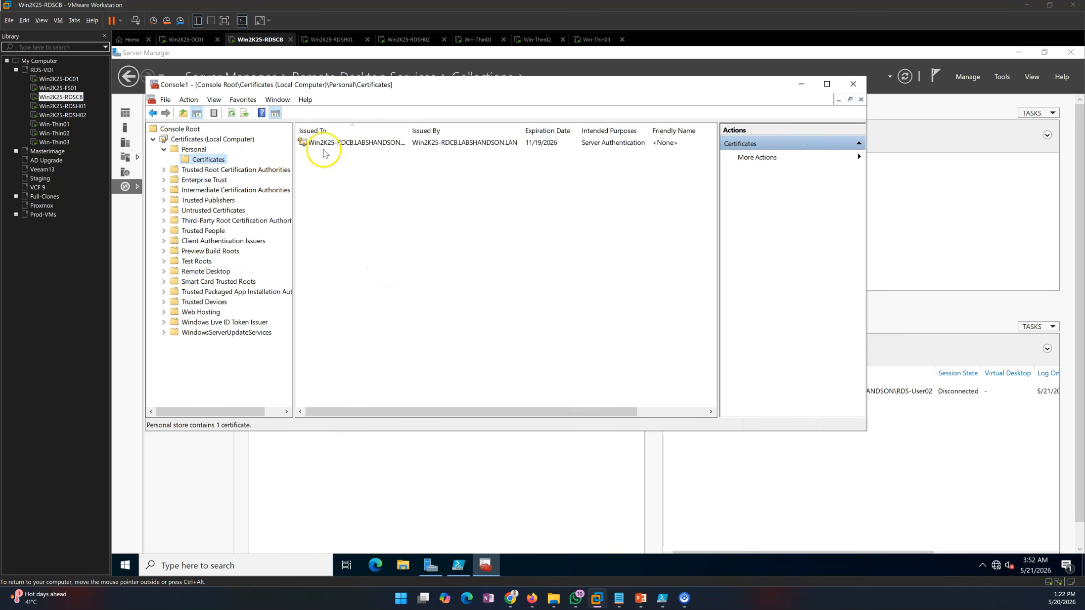
pyautogui.click(350, 143)
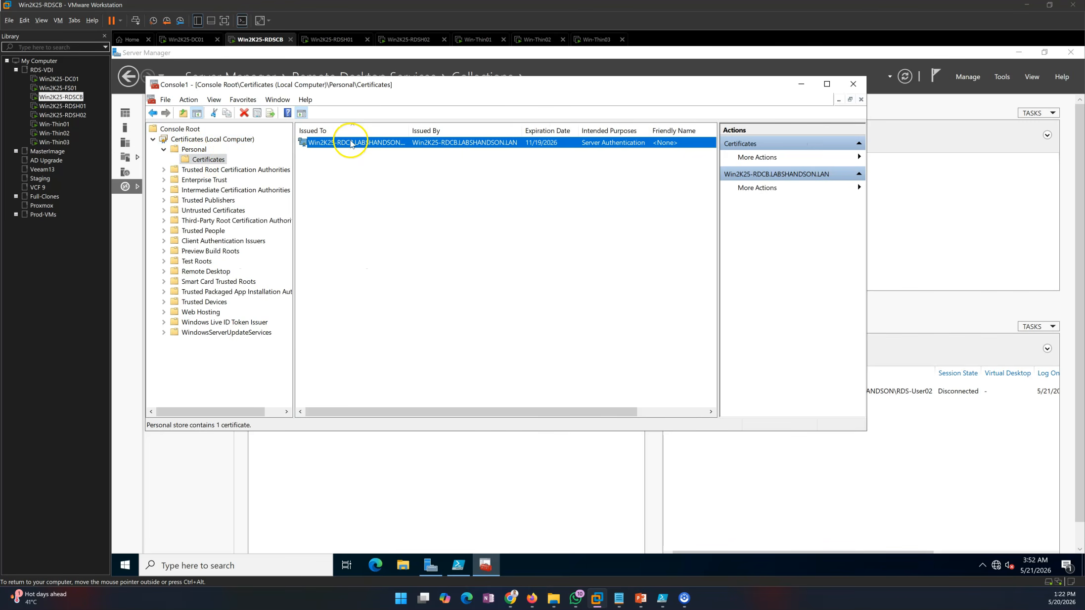
pyautogui.doubleClick(505, 89)
pyautogui.click(374, 111)
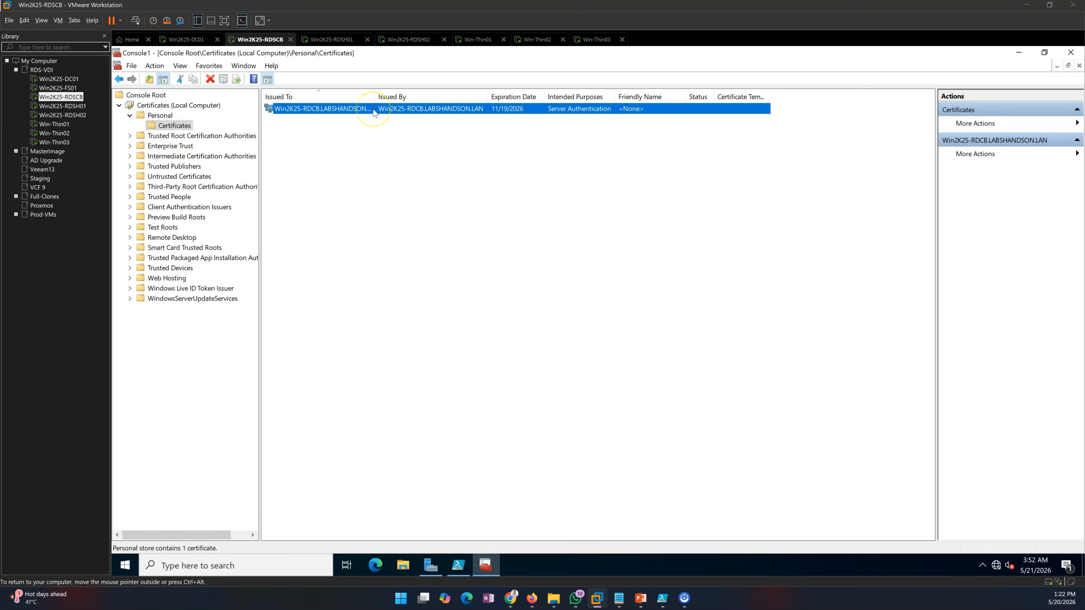
pyautogui.click(435, 122)
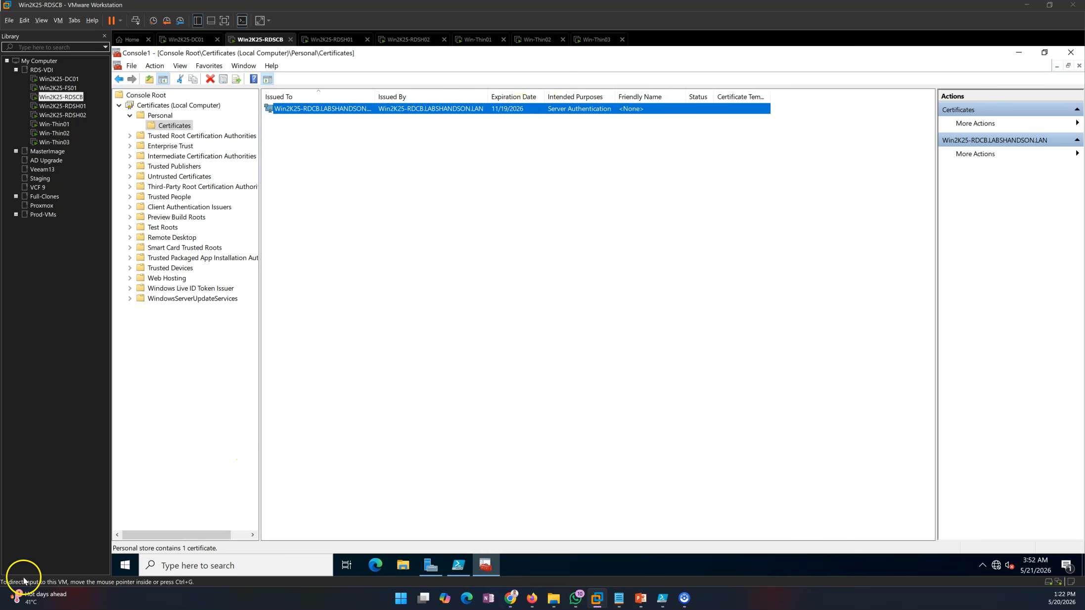
pyautogui.click(497, 426)
pyautogui.click(682, 599)
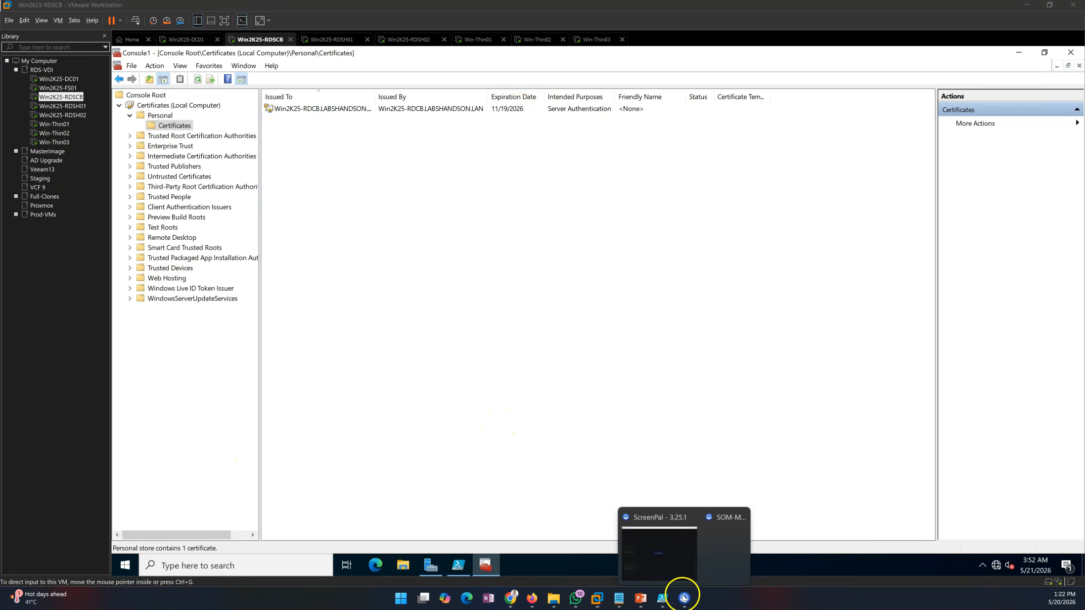
pyautogui.click(717, 564)
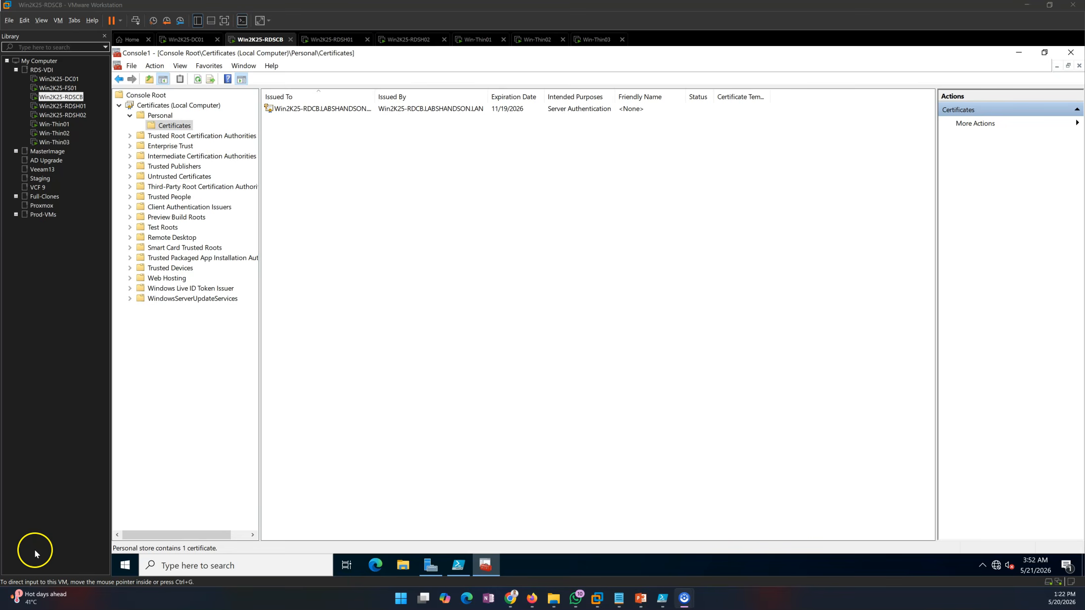
# Inspect the general information of the Win2K25-RDCB.LABSHANDSON.LAN certificate, close it and return to Server Manager
pyautogui.doubleClick(483, 109)
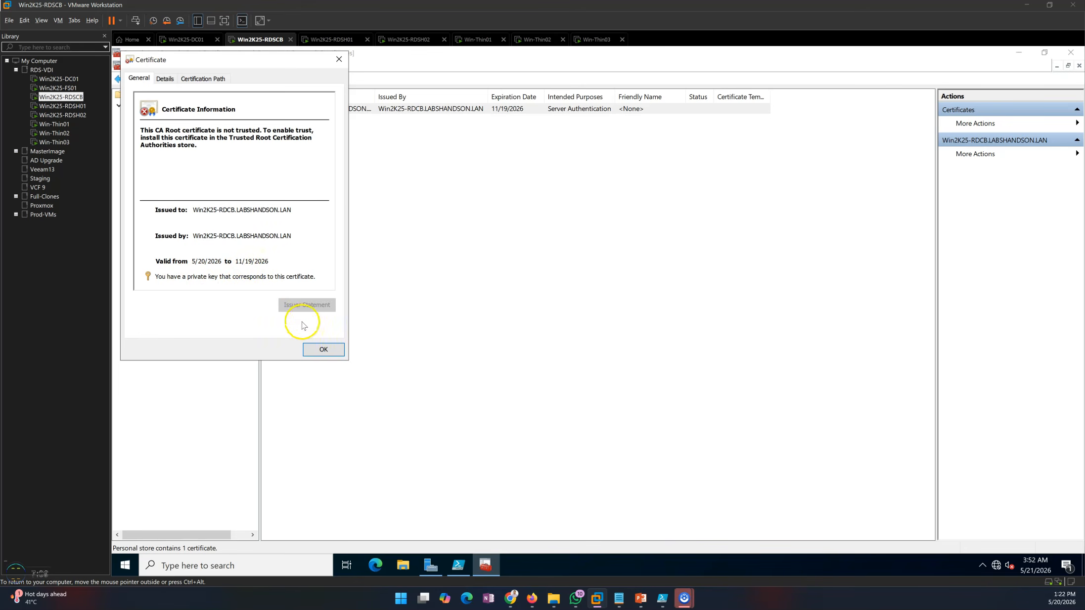
pyautogui.click(323, 349)
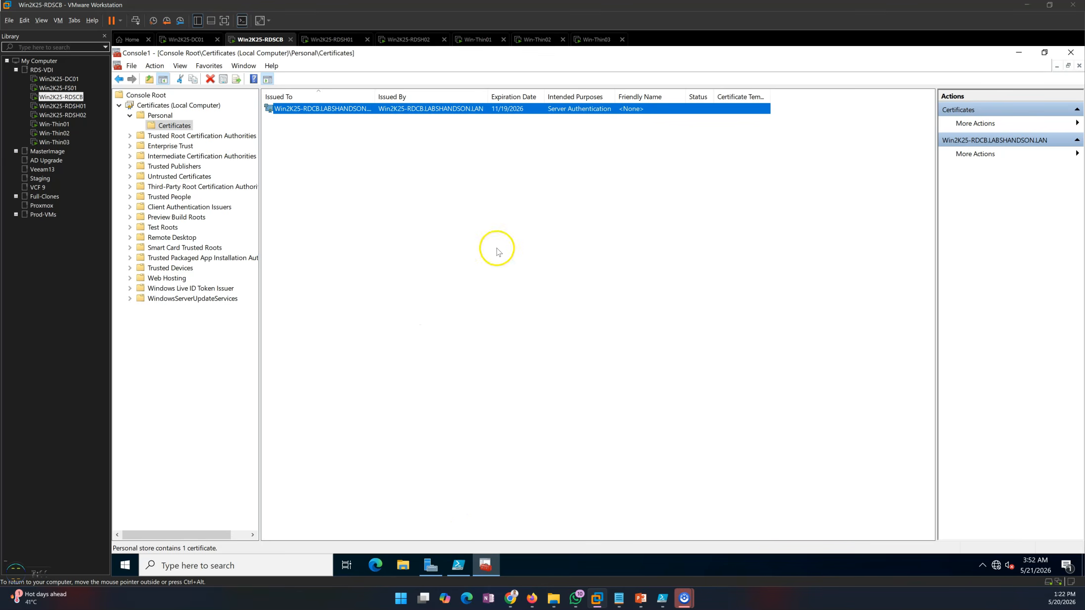
pyautogui.click(488, 567)
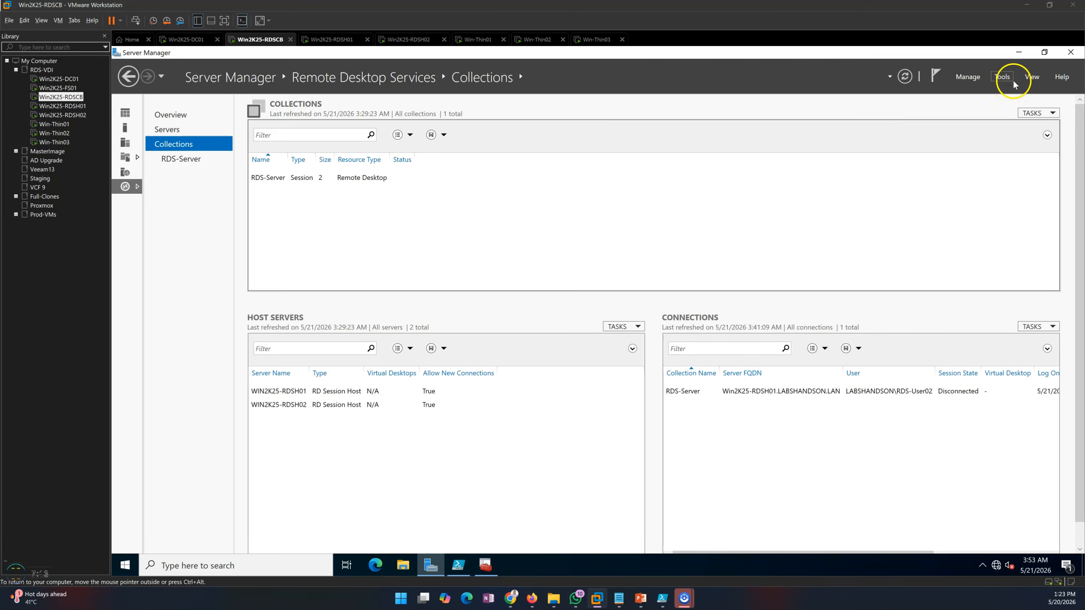
# Open Internet Information Services (IIS) Manager, show the WIN2K25-RDCB server's home page and maximize the window
pyautogui.click(1002, 77)
pyautogui.click(968, 153)
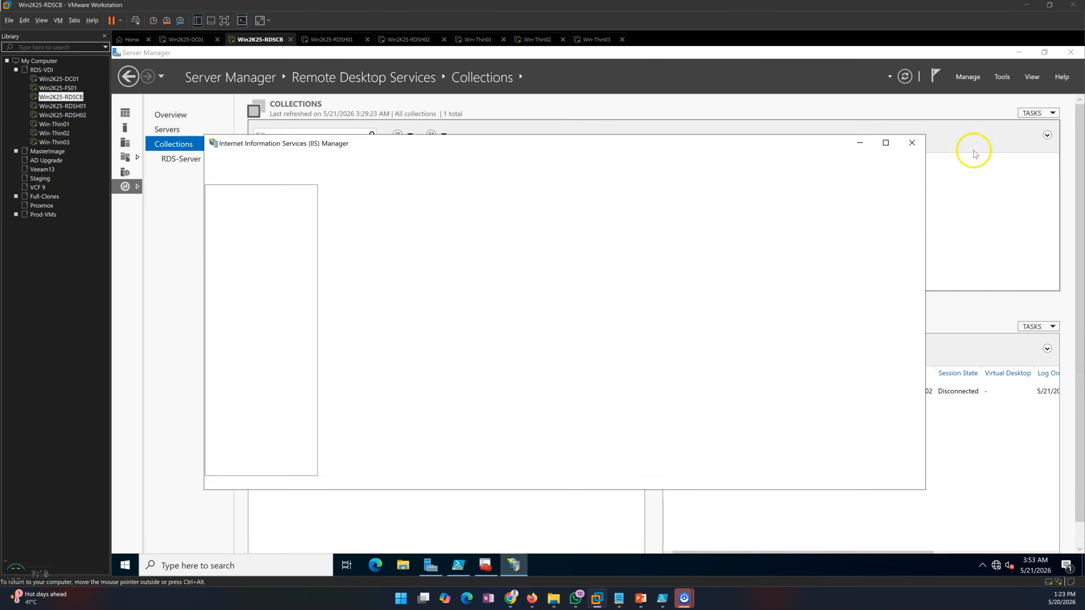
pyautogui.click(257, 227)
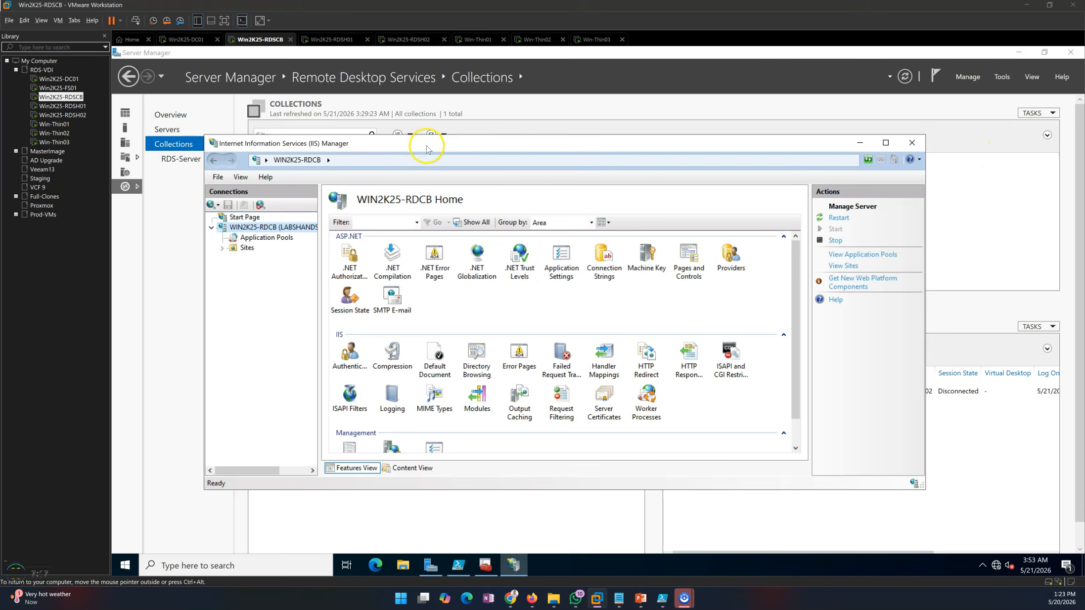
pyautogui.doubleClick(425, 143)
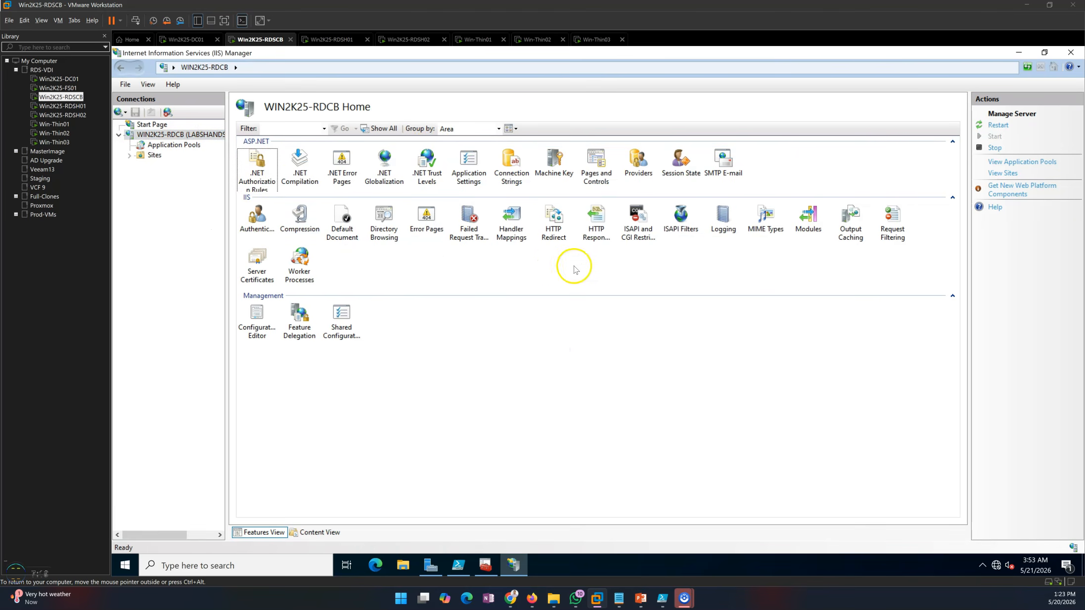
pyautogui.click(649, 296)
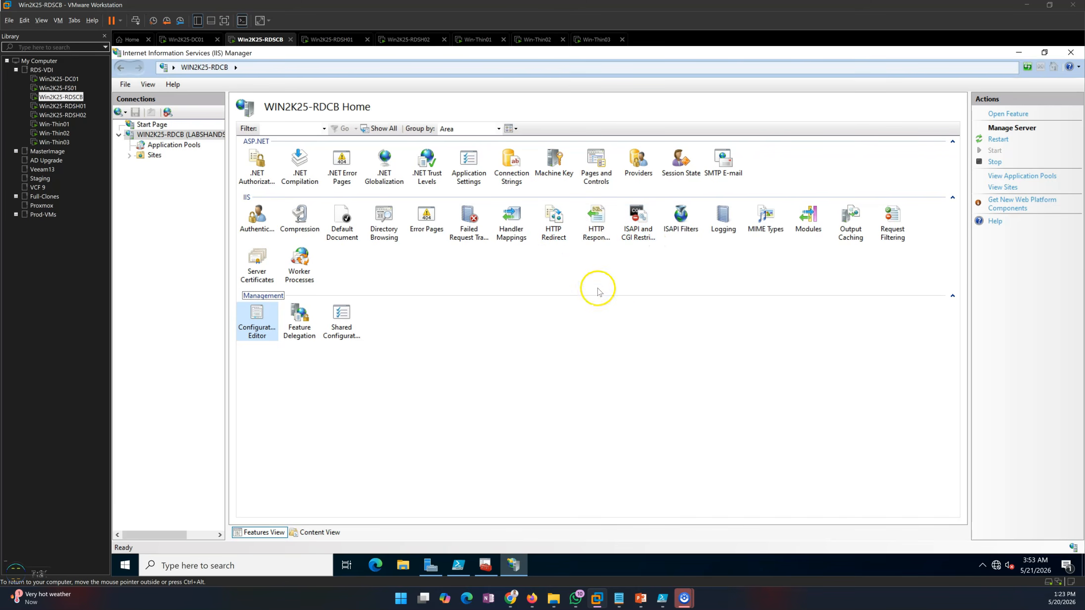
# Open the Server Certificates feature of WIN2K25-RDCB and check the listed certificate's issuer and full expiration date
pyautogui.doubleClick(258, 259)
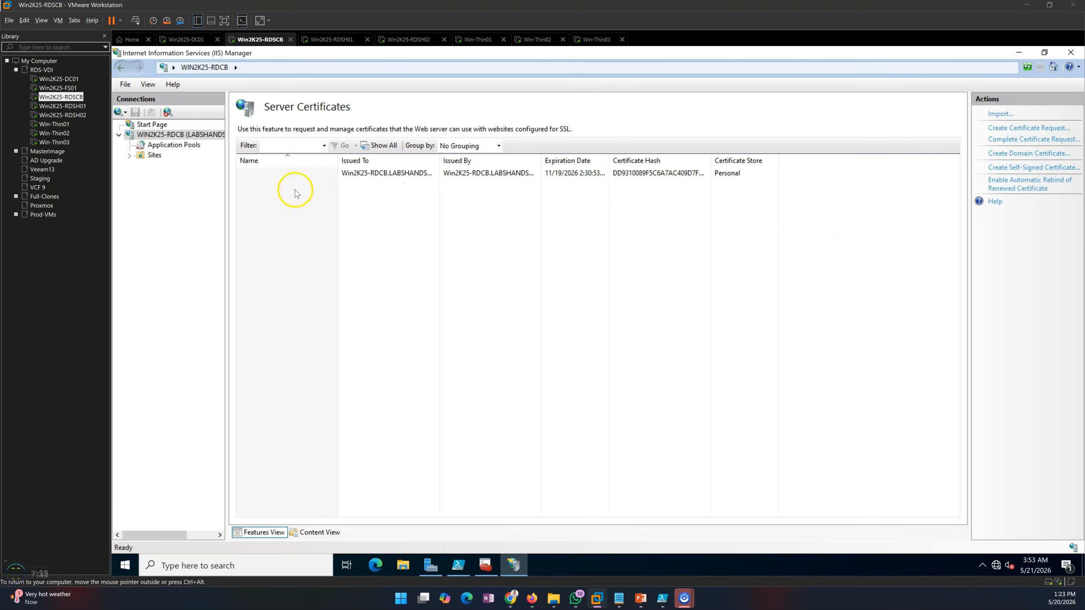
pyautogui.click(482, 174)
pyautogui.doubleClick(608, 161)
pyautogui.click(574, 276)
# Expand Sites and Default Web Site and show the RDWeb application's home page
pyautogui.click(129, 155)
pyautogui.click(149, 166)
pyautogui.click(140, 166)
pyautogui.click(179, 185)
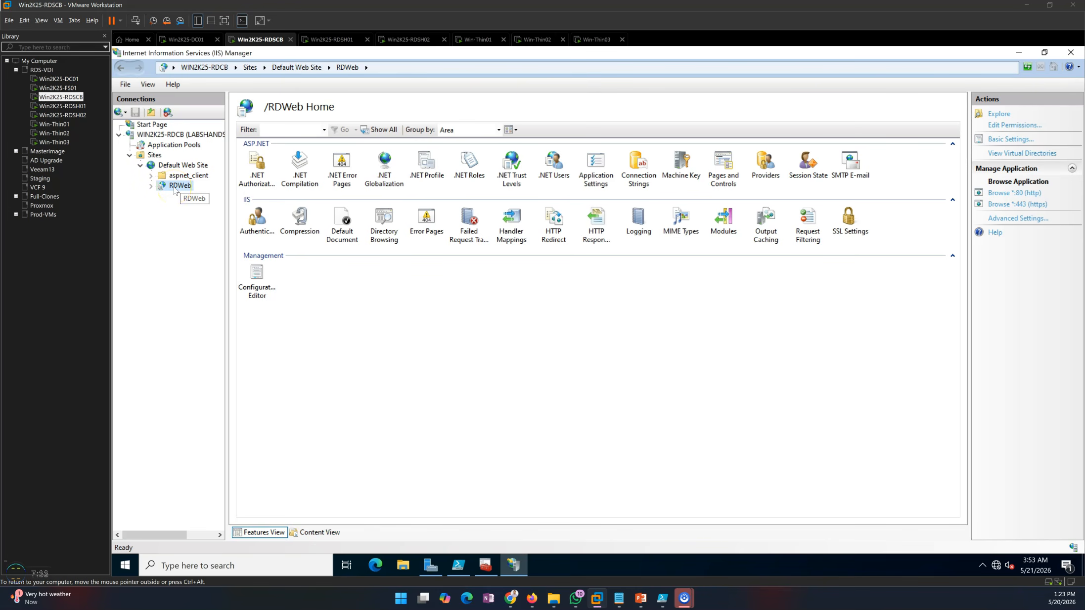
pyautogui.click(469, 470)
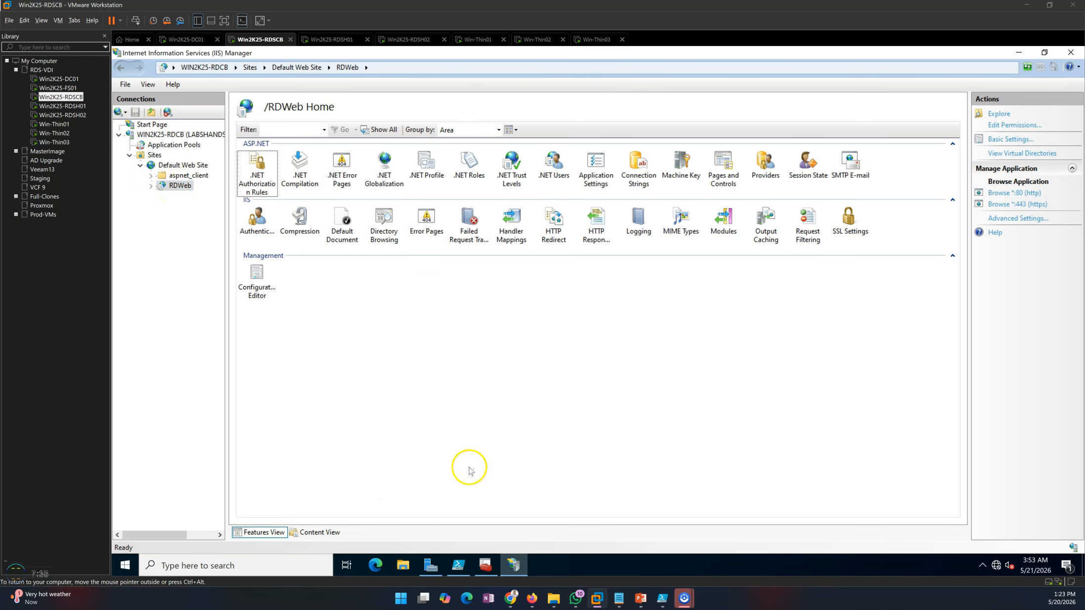
# Check and close the browser's history page, and browse the RDWeb application over HTTPS on port 443
pyautogui.click(375, 565)
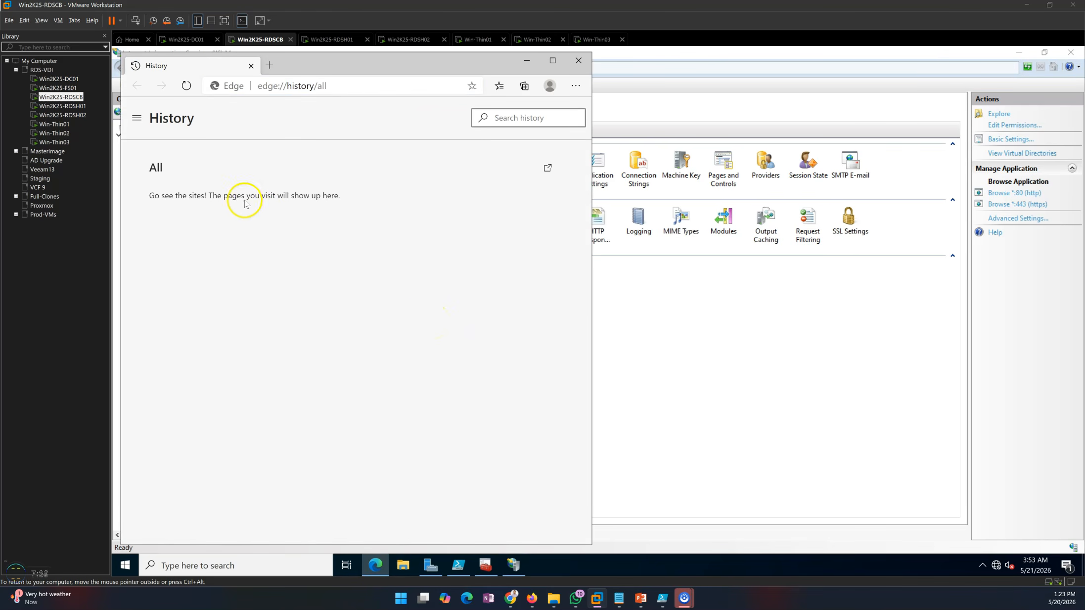
pyautogui.click(578, 60)
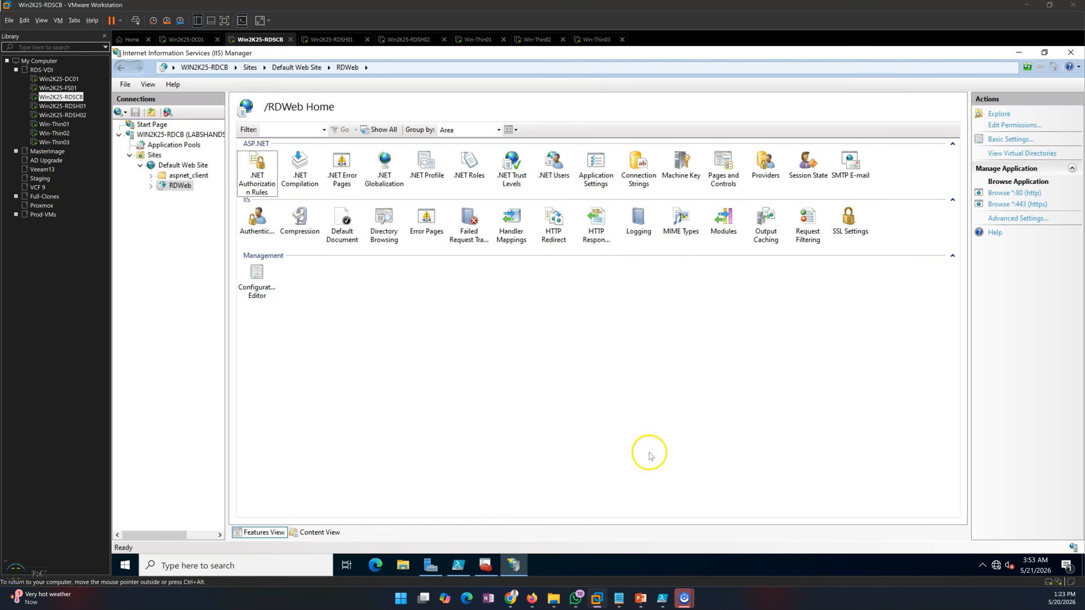
pyautogui.click(1015, 205)
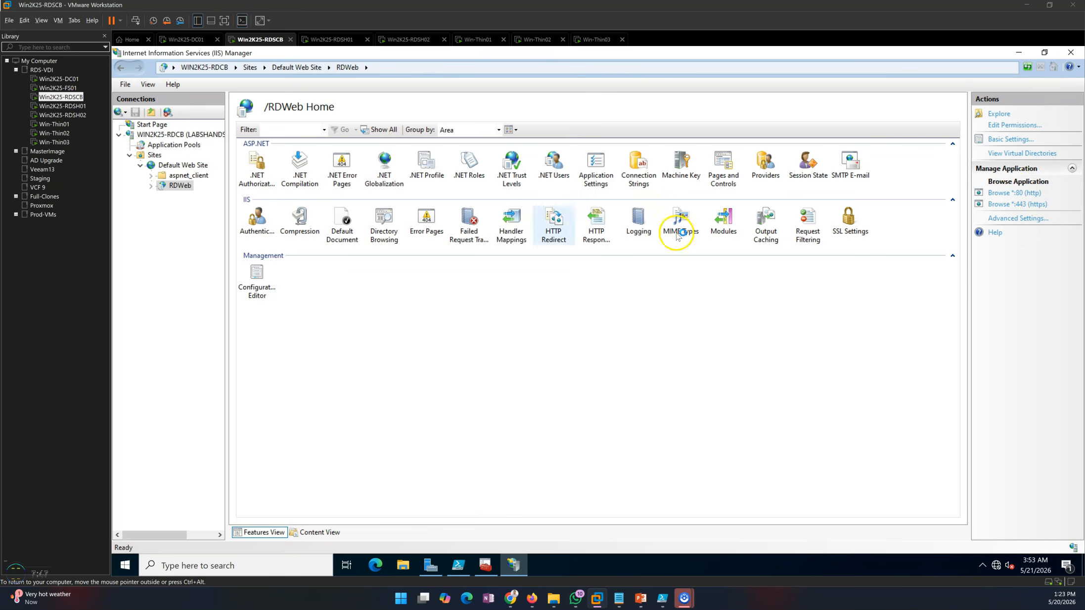
# Open the RDWeb application's advanced settings, check its general and behavior values, and close them without changes
pyautogui.rightClick(180, 186)
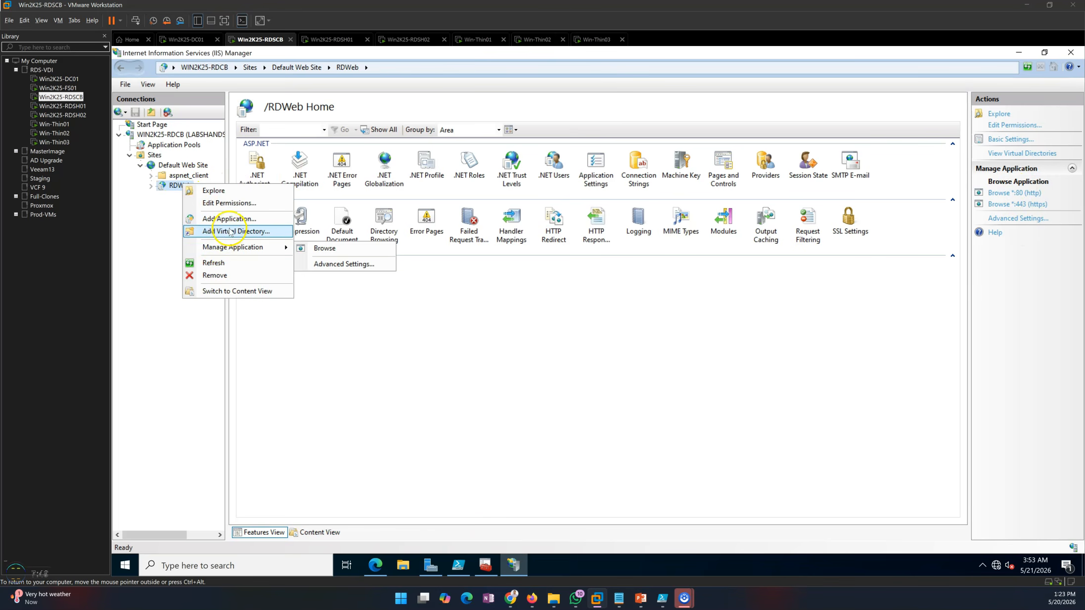
pyautogui.moveTo(232, 247)
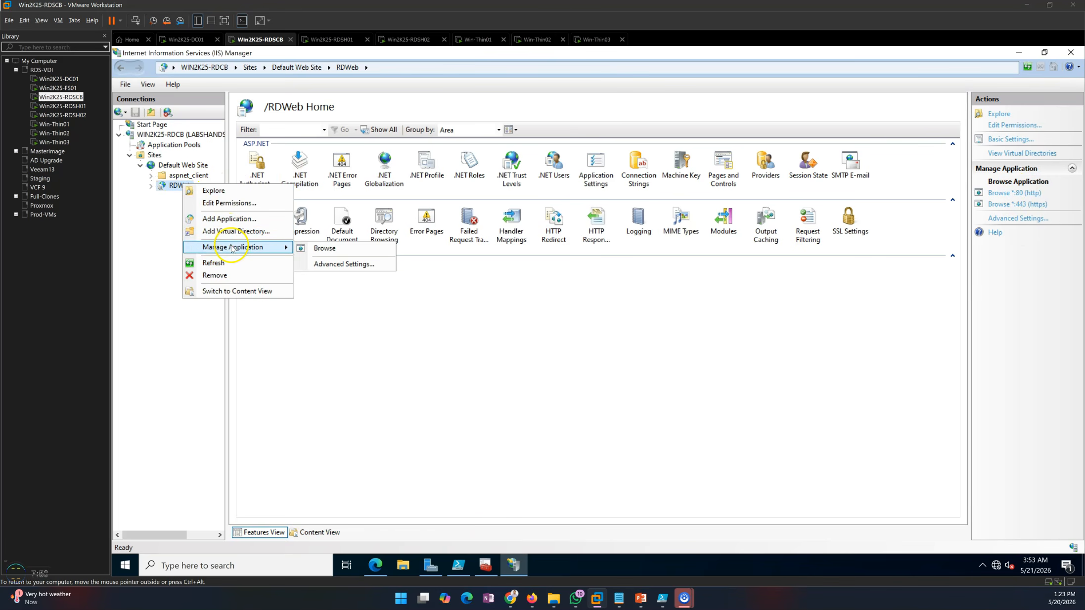
pyautogui.click(346, 264)
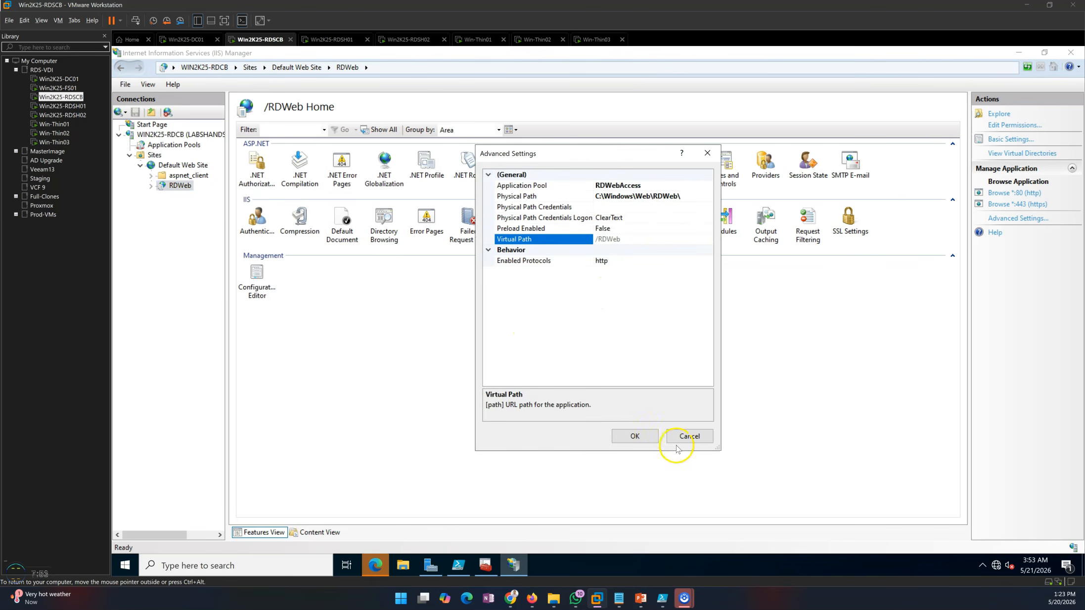
pyautogui.click(689, 436)
pyautogui.click(375, 565)
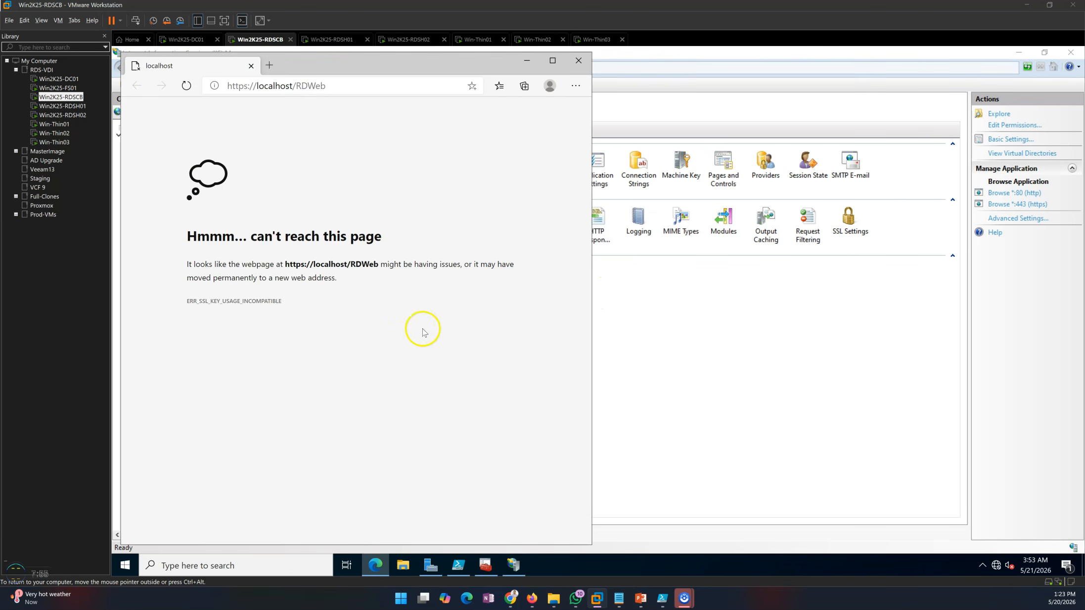
pyautogui.moveTo(185, 300); pyautogui.dragTo(336, 306)
pyautogui.hotkey('alt', 'Tab')
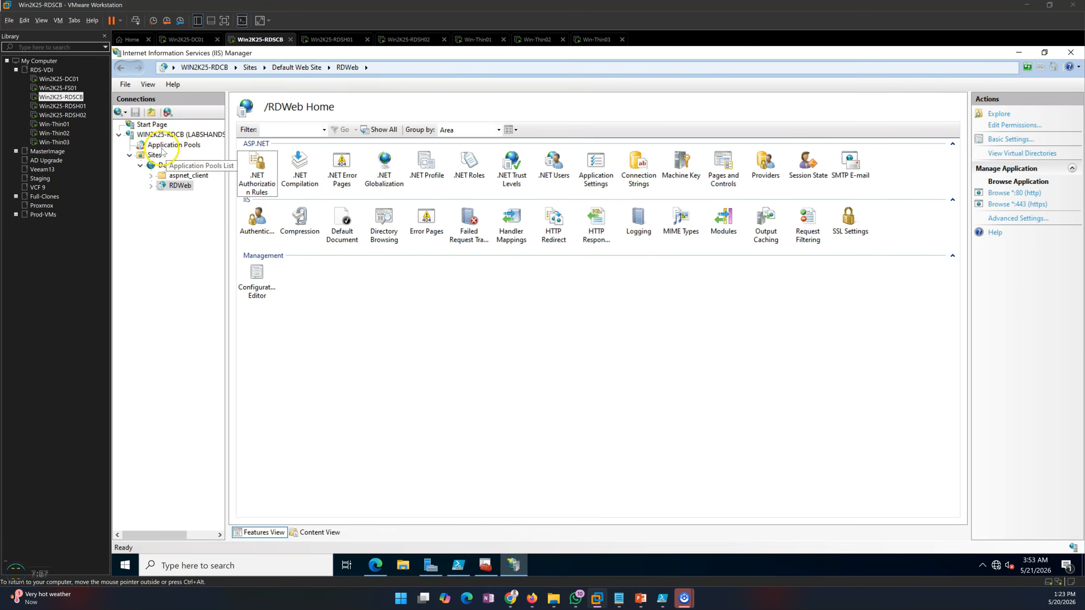
# Check which SSL certificate the Default Web Site's https binding on port 443 uses, and close the bindings without changes
pyautogui.rightClick(173, 167)
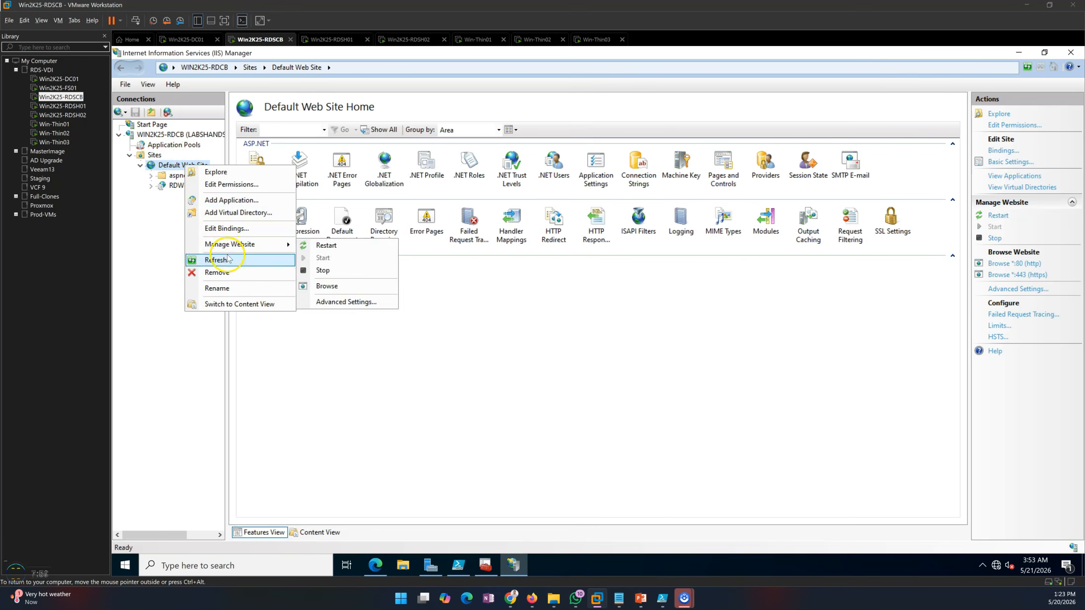
pyautogui.click(227, 229)
pyautogui.click(498, 248)
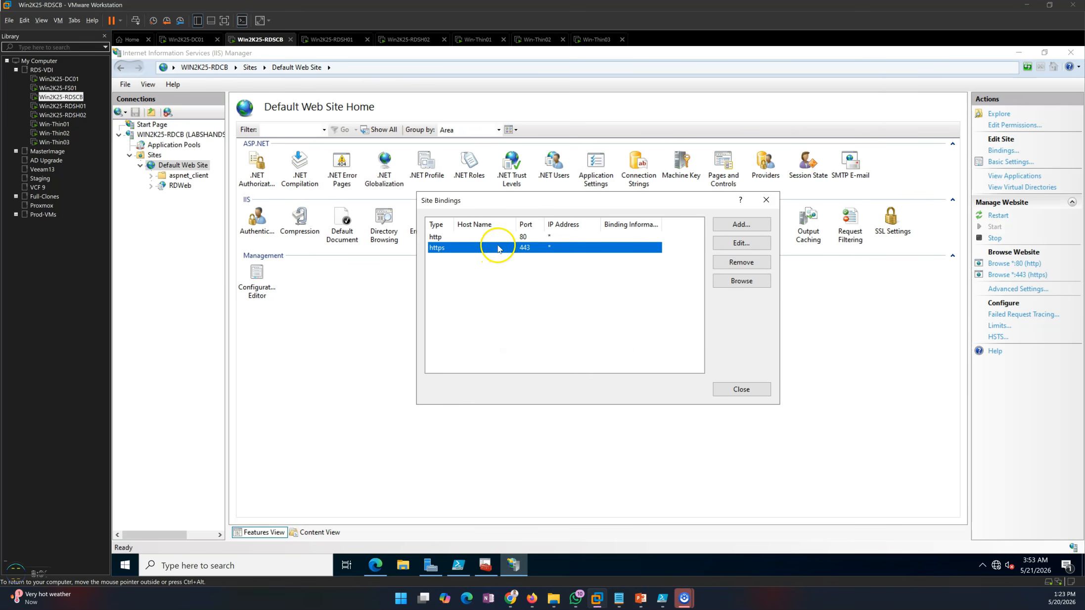
pyautogui.click(744, 245)
pyautogui.click(532, 370)
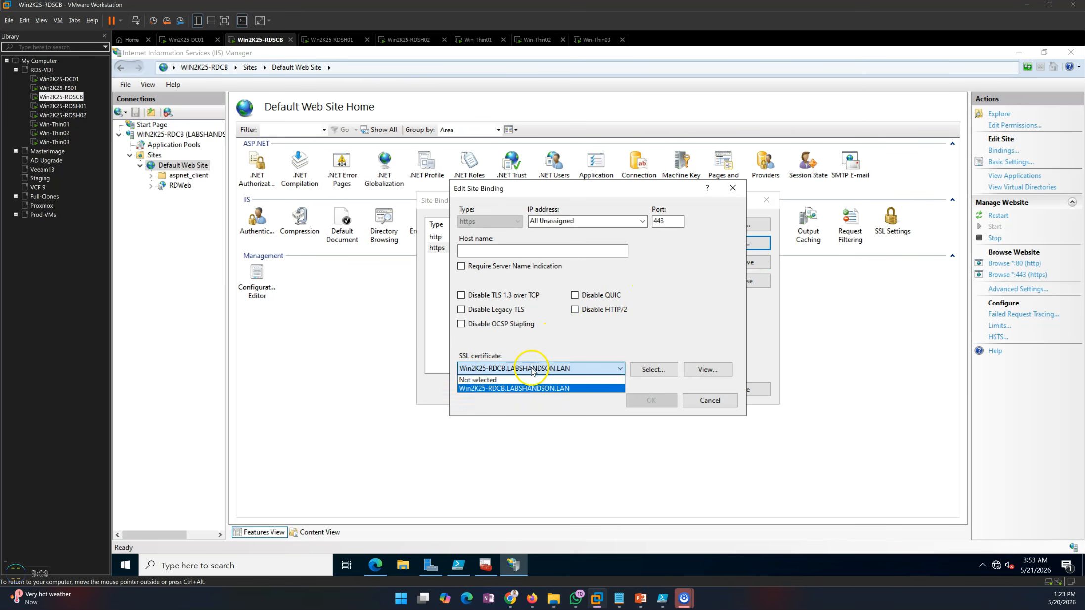
pyautogui.click(534, 371)
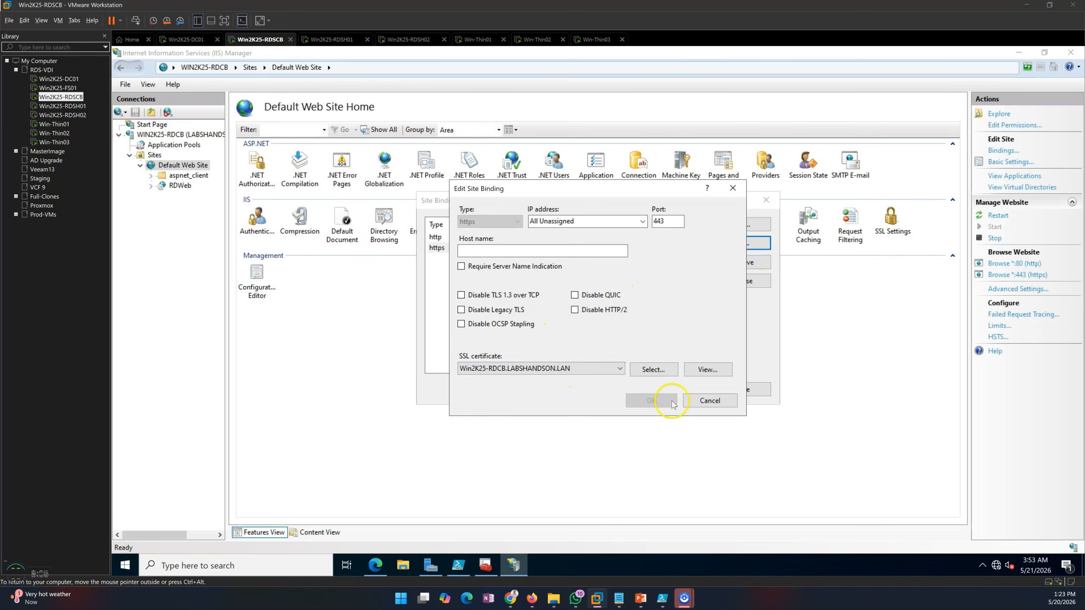
pyautogui.click(712, 401)
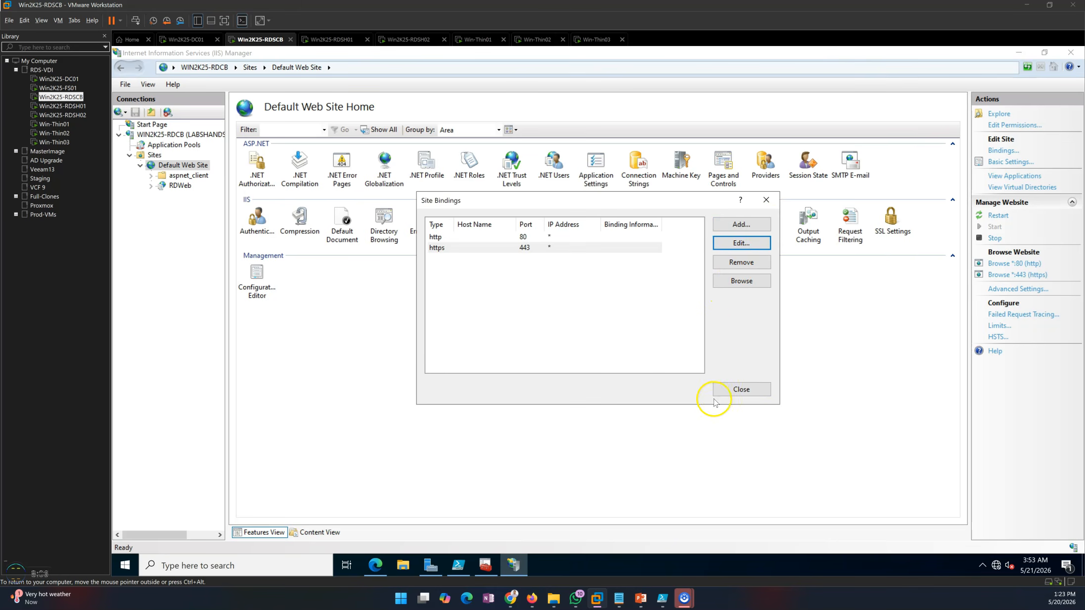
pyautogui.click(766, 200)
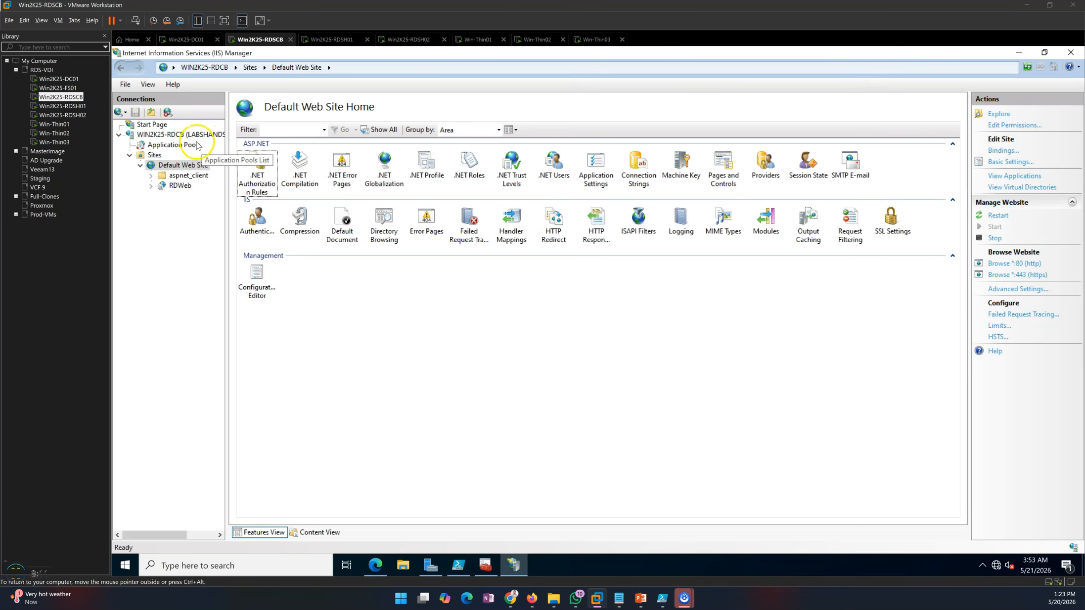
# Open the Server Certificates feature of WIN2K25-RDCB and start creating a self-signed certificate
pyautogui.click(181, 135)
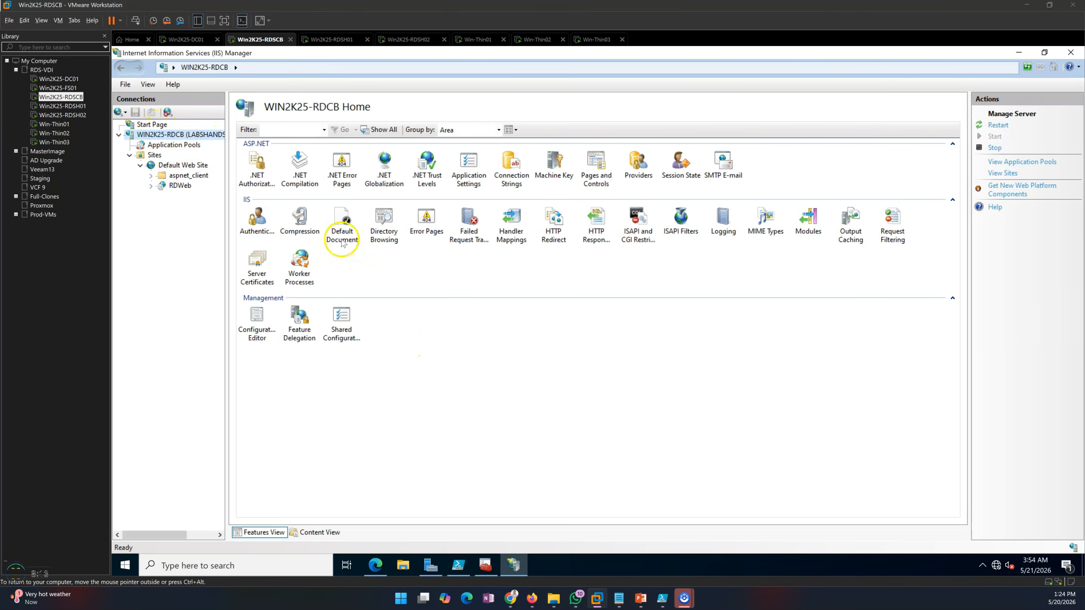
pyautogui.click(563, 269)
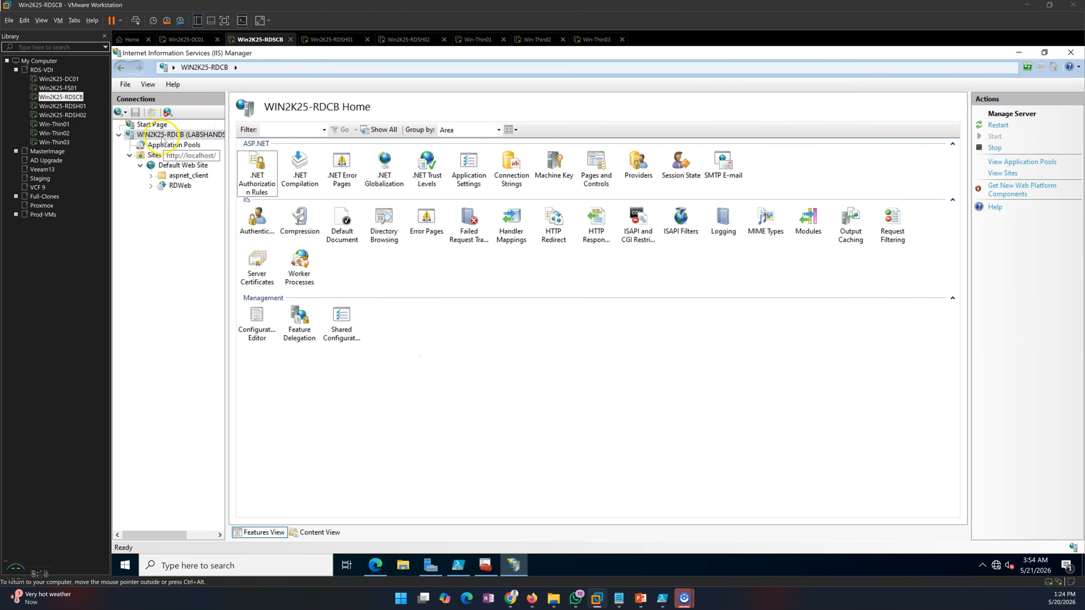
pyautogui.doubleClick(260, 277)
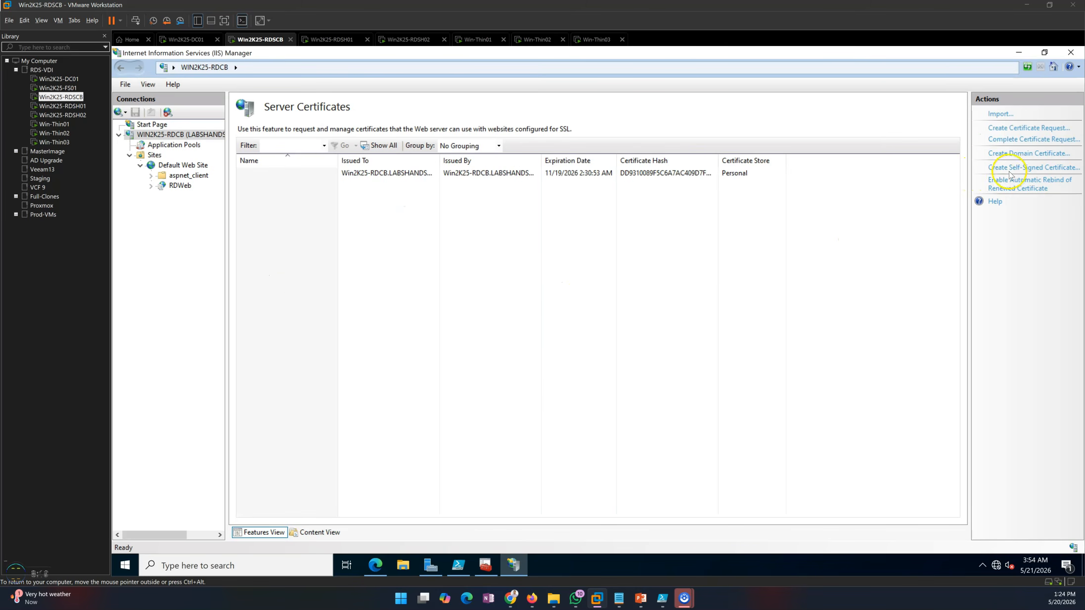
pyautogui.click(1016, 169)
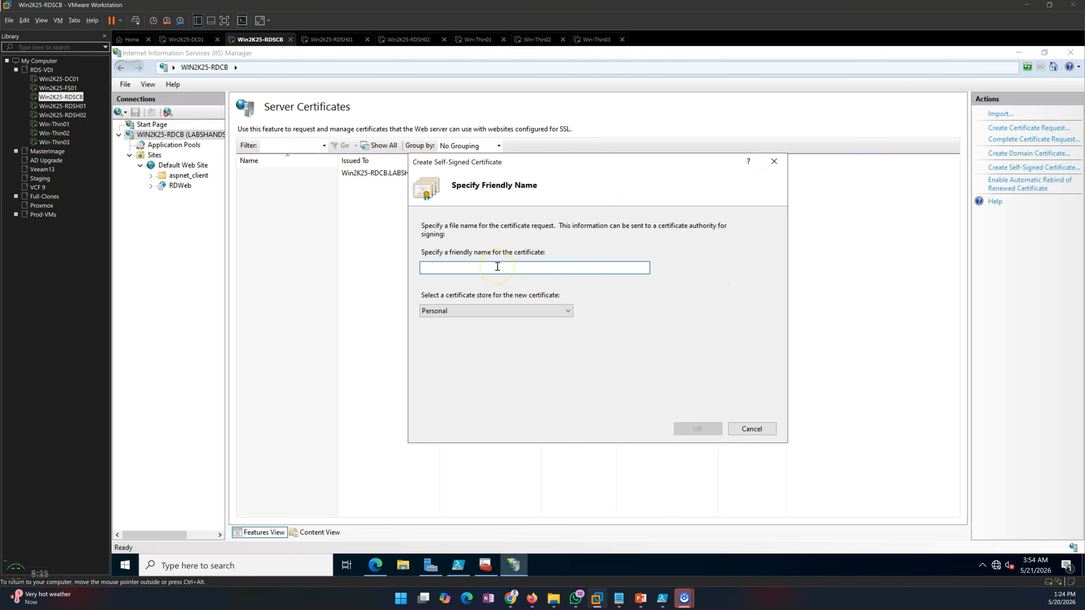
# Create the self-signed certificate in the Personal store, using the DnsName copied from the PowerShell ISE script, Win2K25-RDCB.LABSHANDSON.LAN, as its friendly name
pyautogui.click(458, 565)
pyautogui.moveTo(286, 178); pyautogui.dragTo(297, 185)
pyautogui.click(319, 181)
pyautogui.keyDown('shift'); pyautogui.click(203, 178); pyautogui.keyUp('shift')
pyautogui.hotkey('ctrl', 'c')
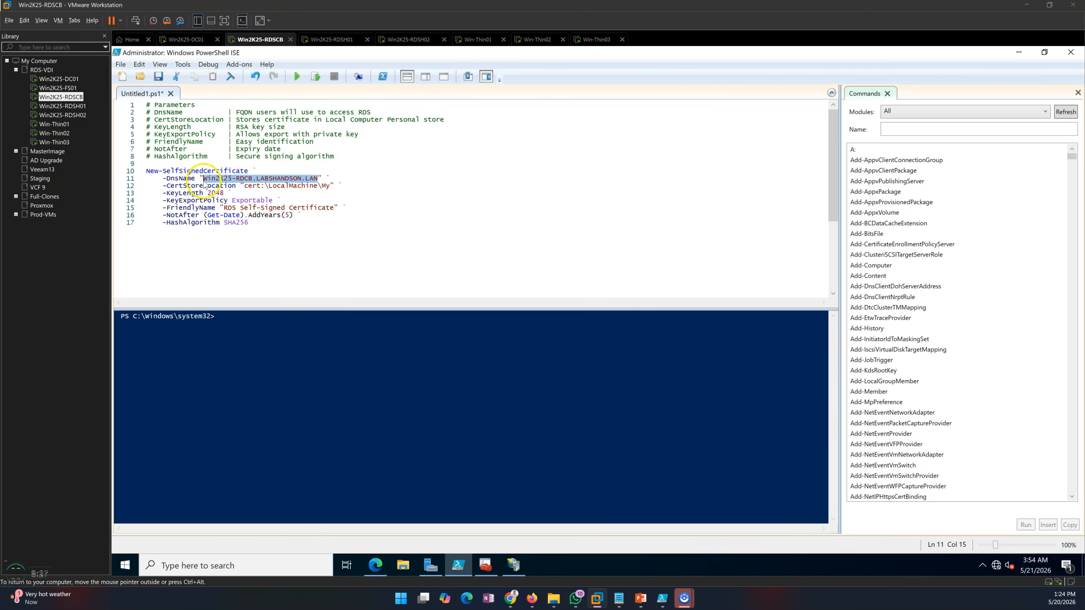
pyautogui.click(458, 565)
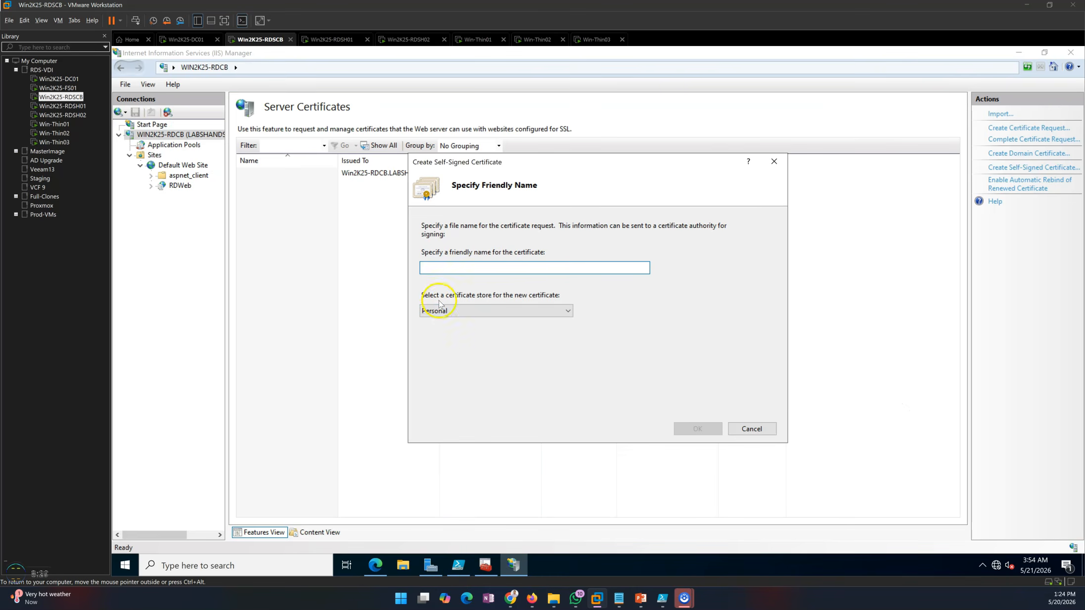
pyautogui.hotkey('ctrl', 'v')
pyautogui.click(697, 429)
# Open the newly created certificate's details, check its issuer and validity period, and close them
pyautogui.click(291, 183)
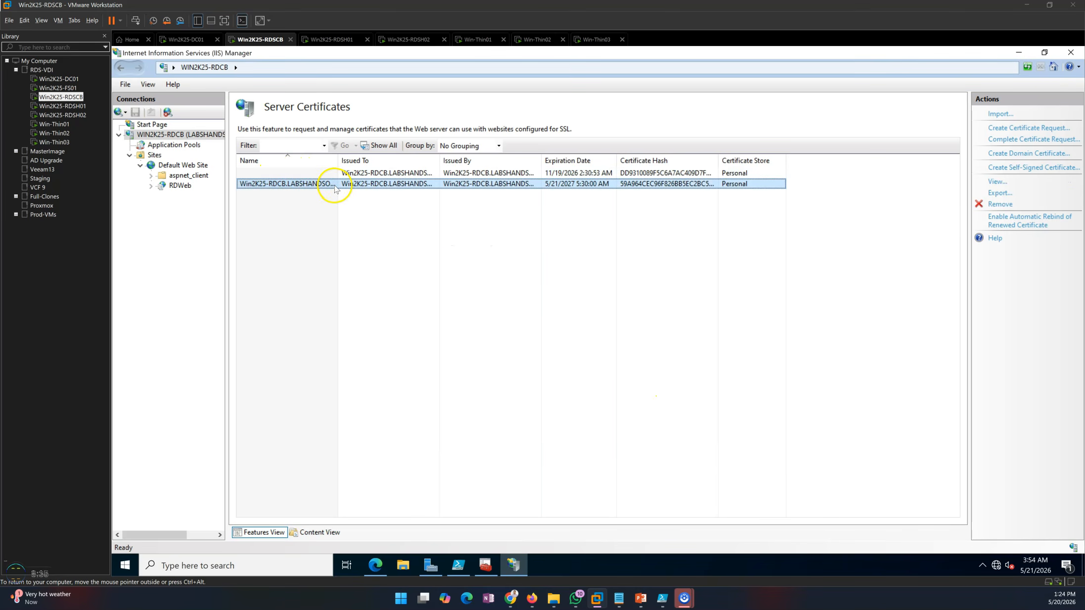
pyautogui.click(474, 268)
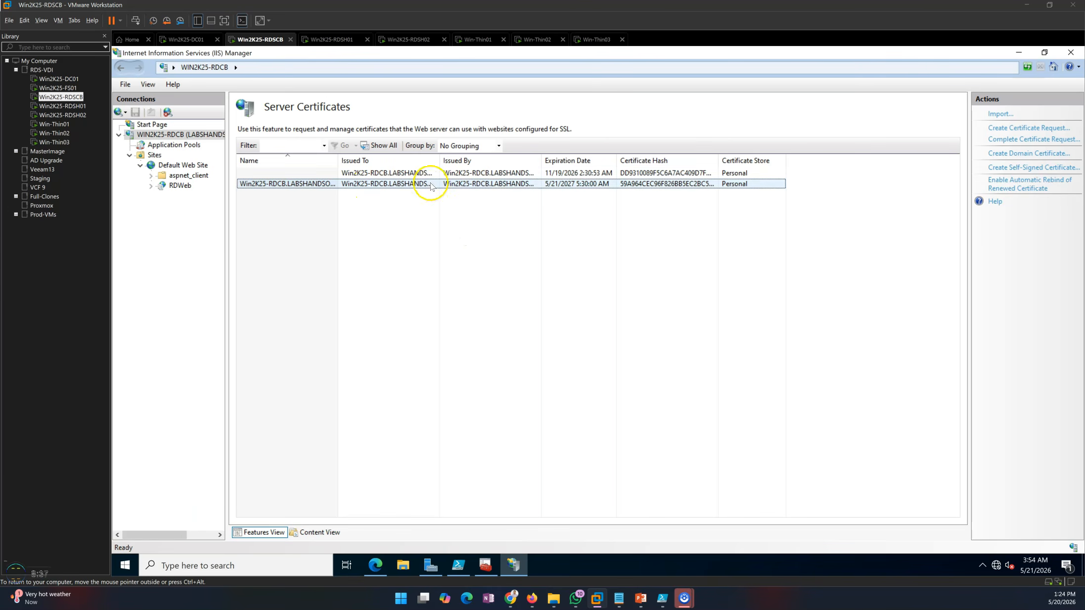
pyautogui.click(537, 184)
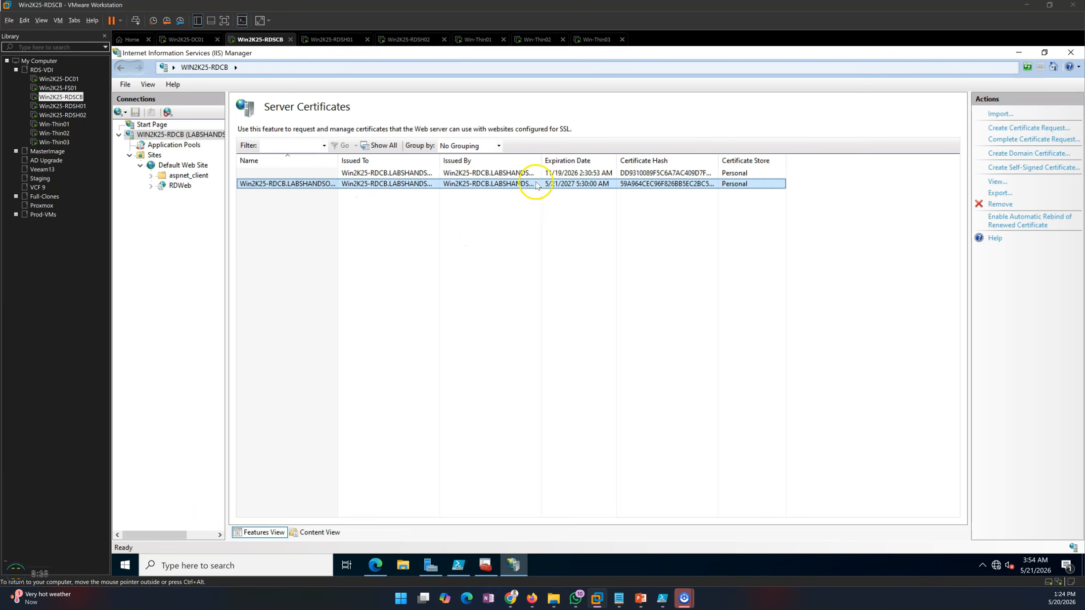
pyautogui.doubleClick(569, 186)
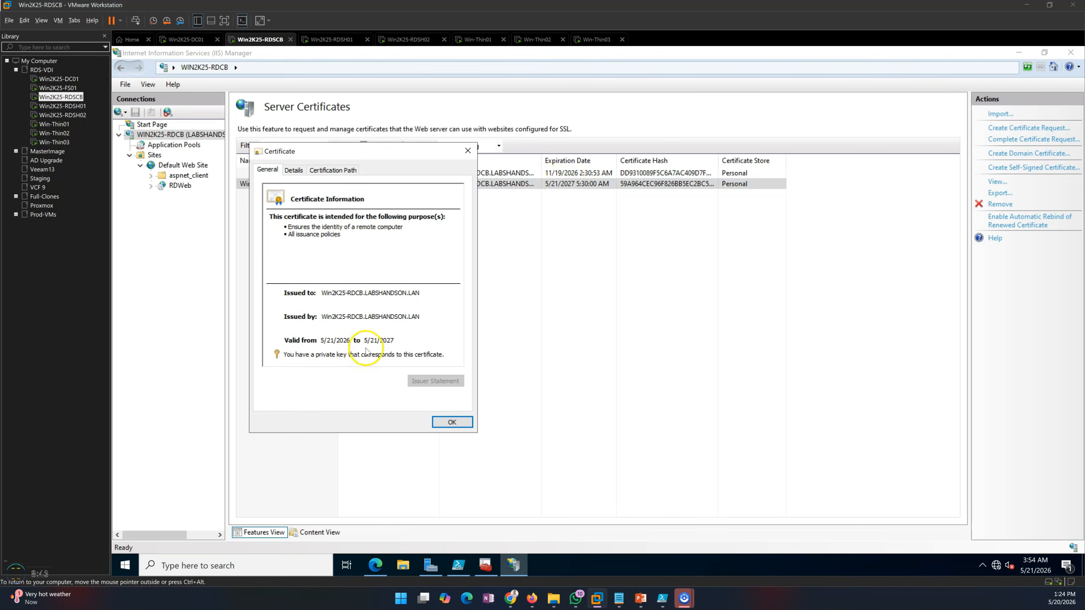
pyautogui.click(435, 417)
# Switch to the Certificates console, refresh the local computer's Personal certificates and select the new certificate
pyautogui.moveTo(483, 563)
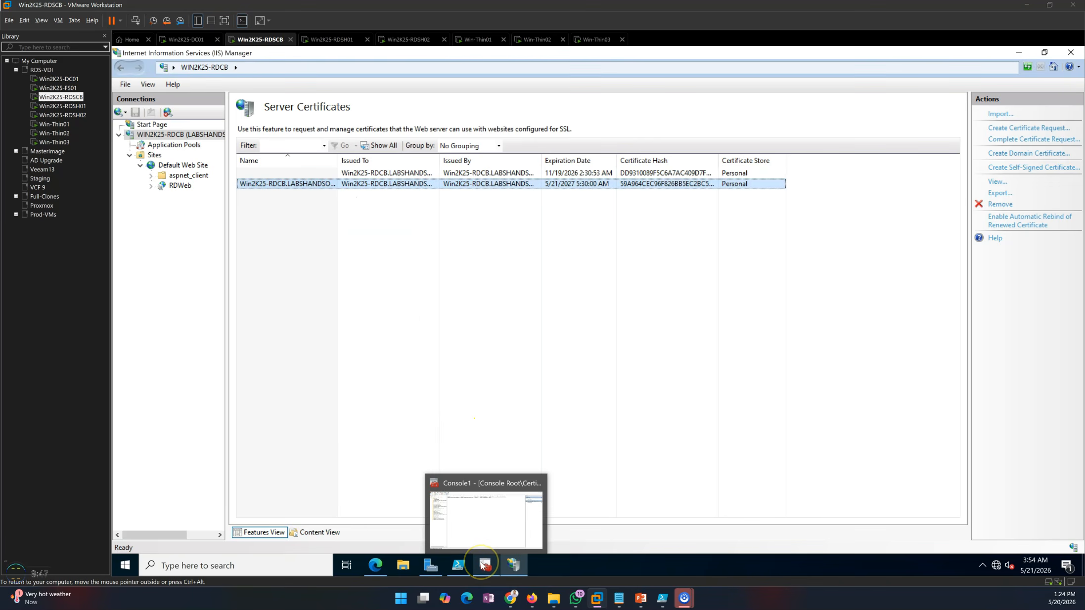
pyautogui.click(492, 428)
pyautogui.rightClick(400, 234)
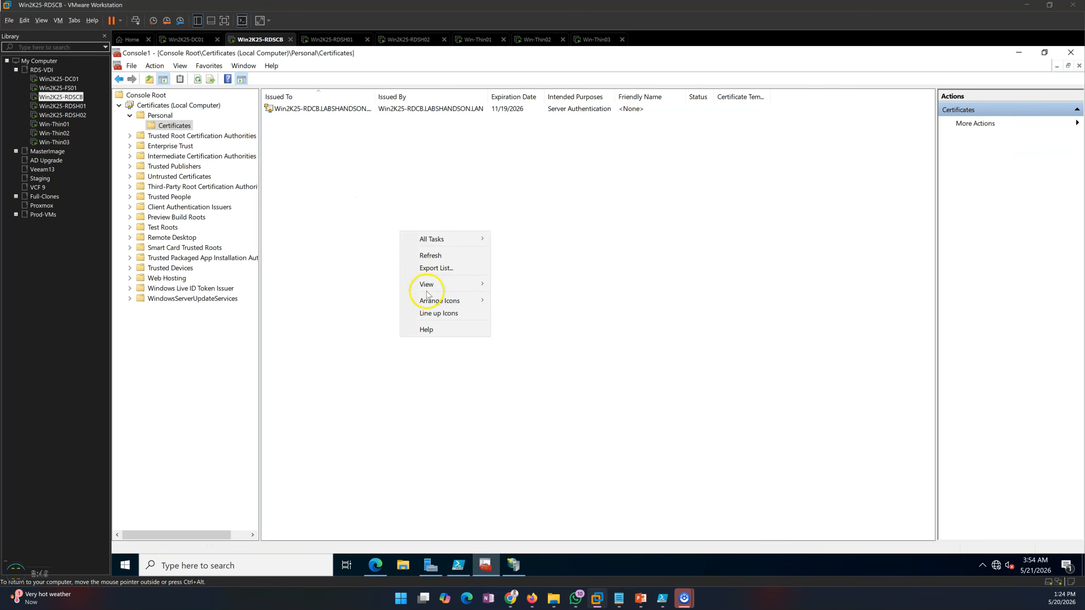
pyautogui.click(425, 254)
pyautogui.click(339, 120)
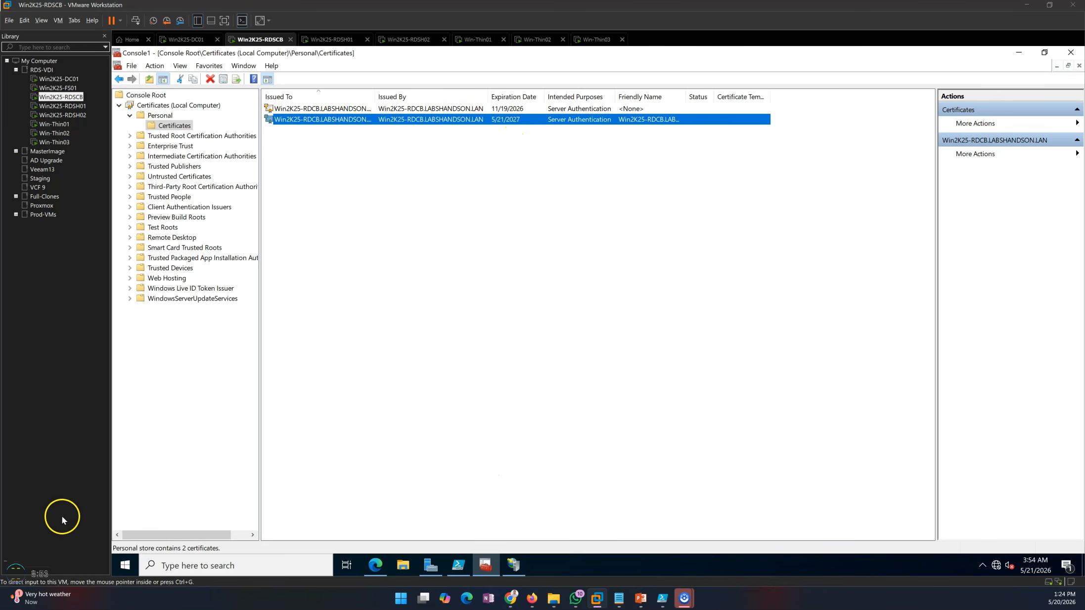
# Delete the new certificate expiring 5/21/2027 from the local computer's Personal store and confirm the deletion
pyautogui.rightClick(446, 122)
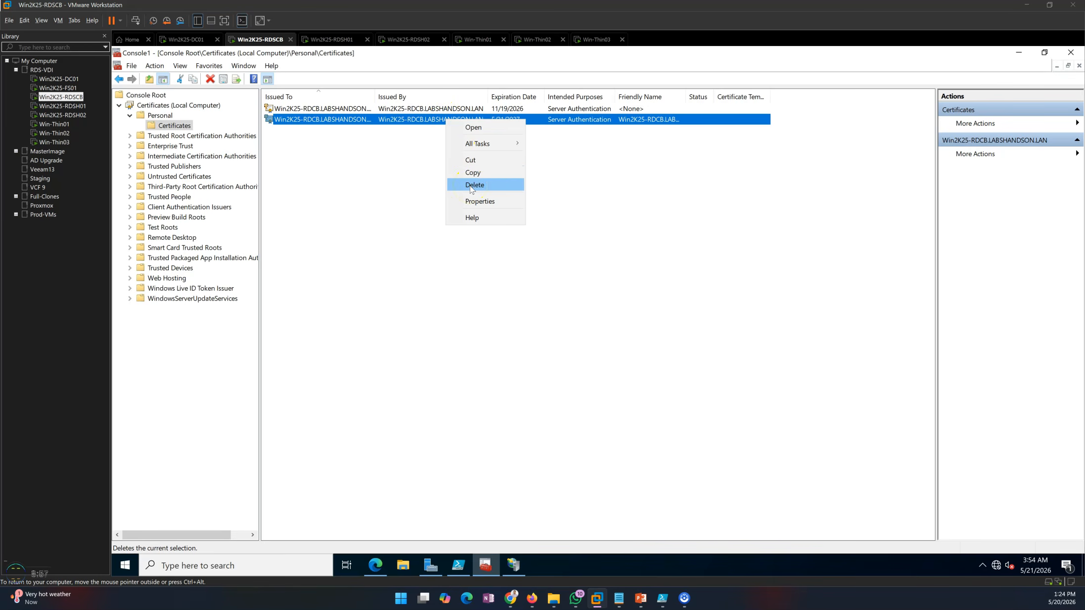
pyautogui.click(604, 129)
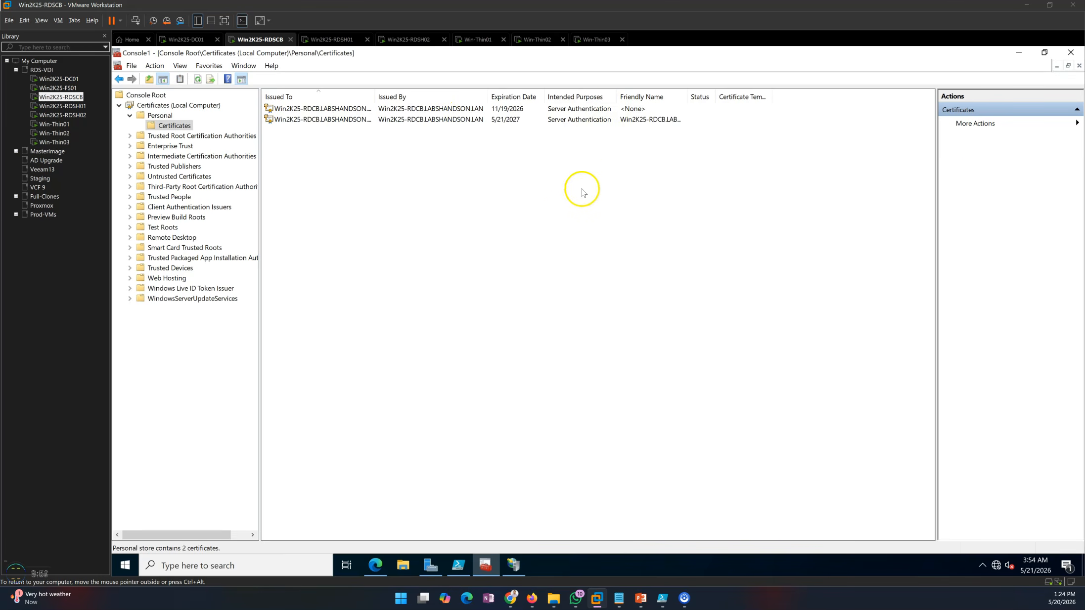
pyautogui.rightClick(357, 125)
pyautogui.click(379, 184)
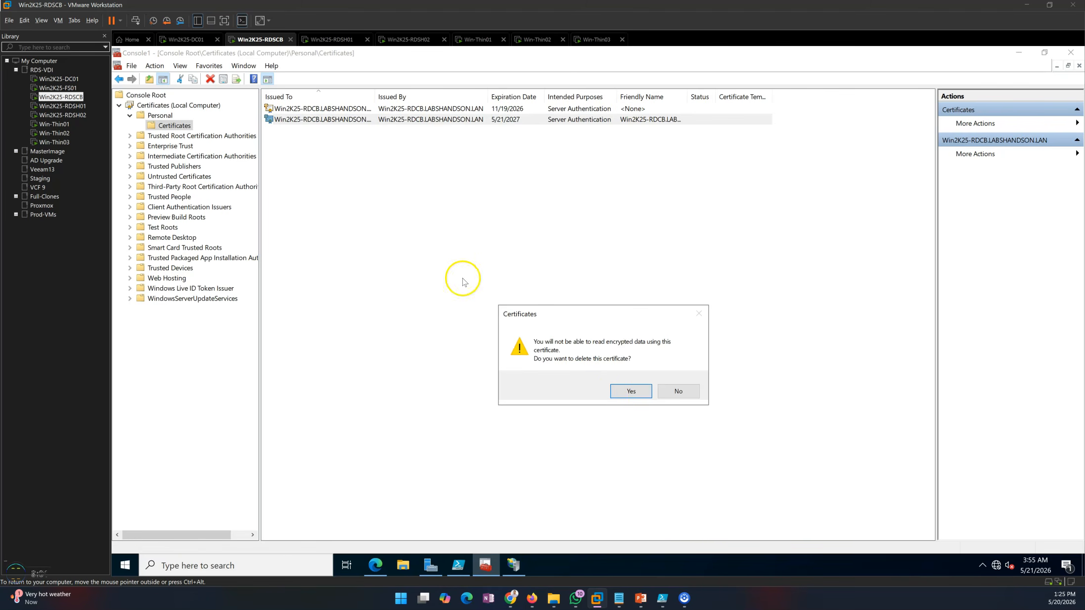
pyautogui.click(618, 390)
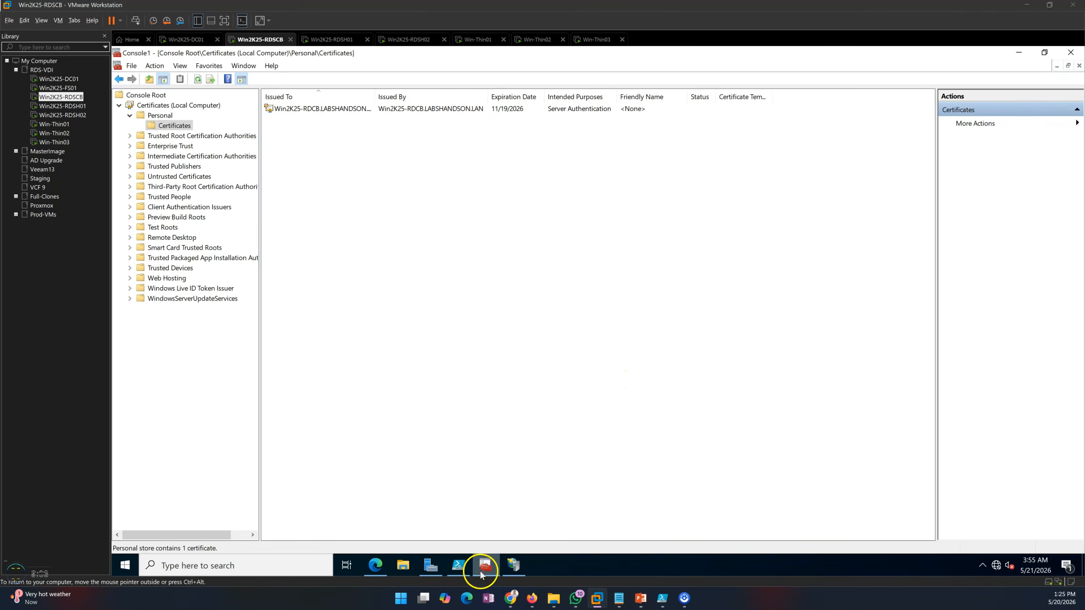
# Return to IIS Manager, reopen WIN2K25-RDCB's Server Certificates to reload the list, and check the remaining certificate
pyautogui.click(486, 565)
pyautogui.click(458, 565)
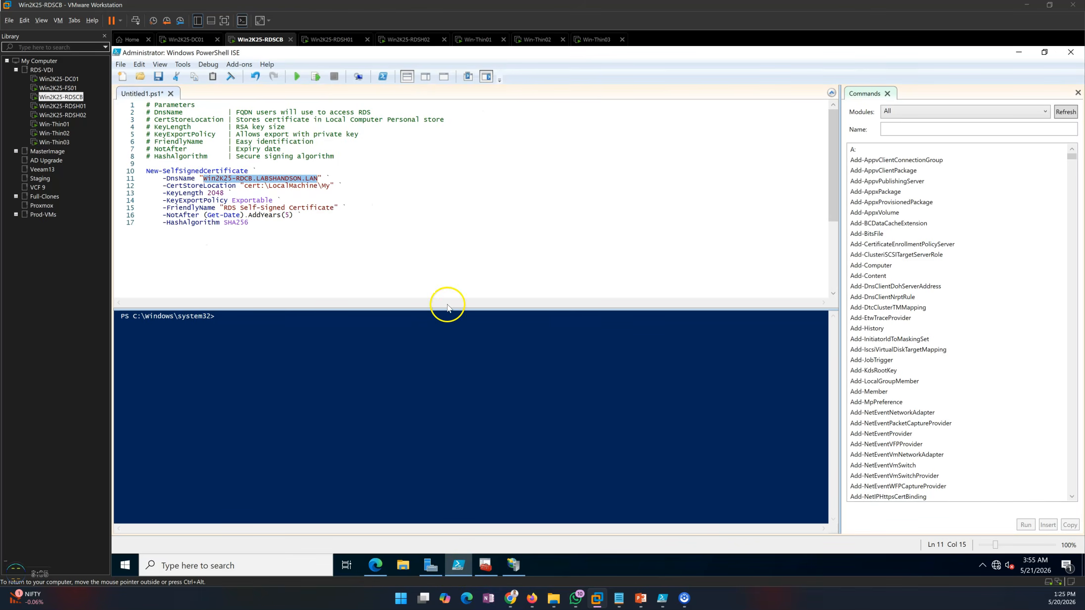
pyautogui.click(513, 565)
pyautogui.rightClick(597, 258)
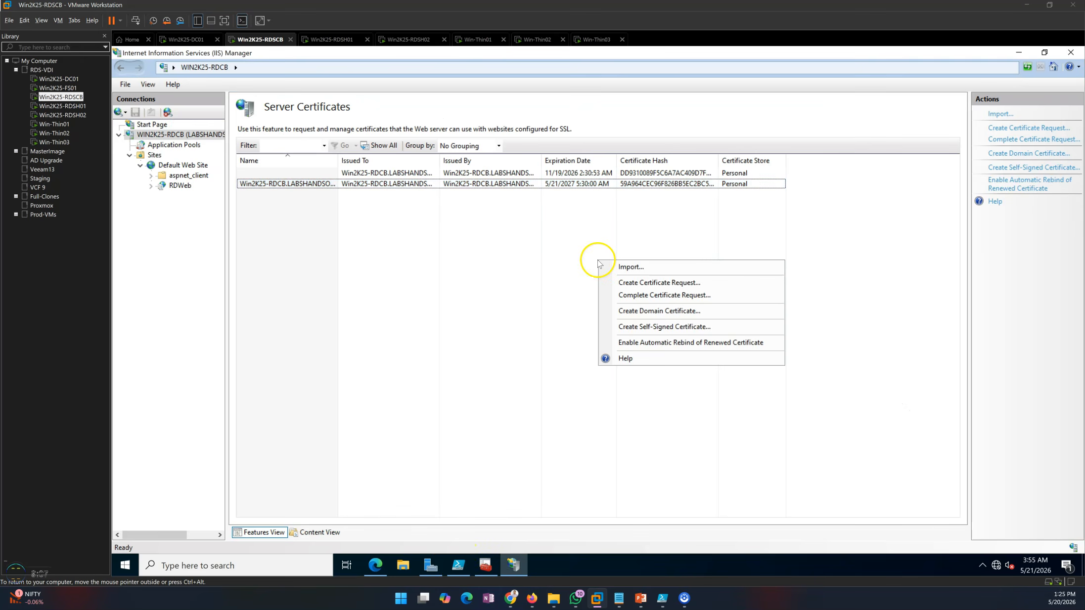
pyautogui.click(532, 296)
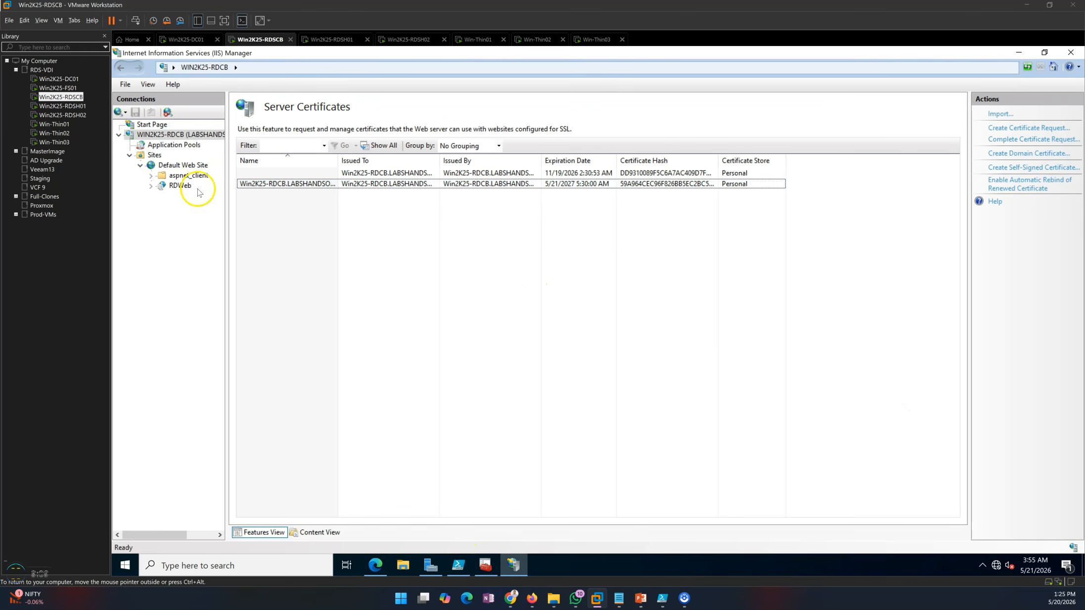
pyautogui.click(173, 144)
pyautogui.click(178, 134)
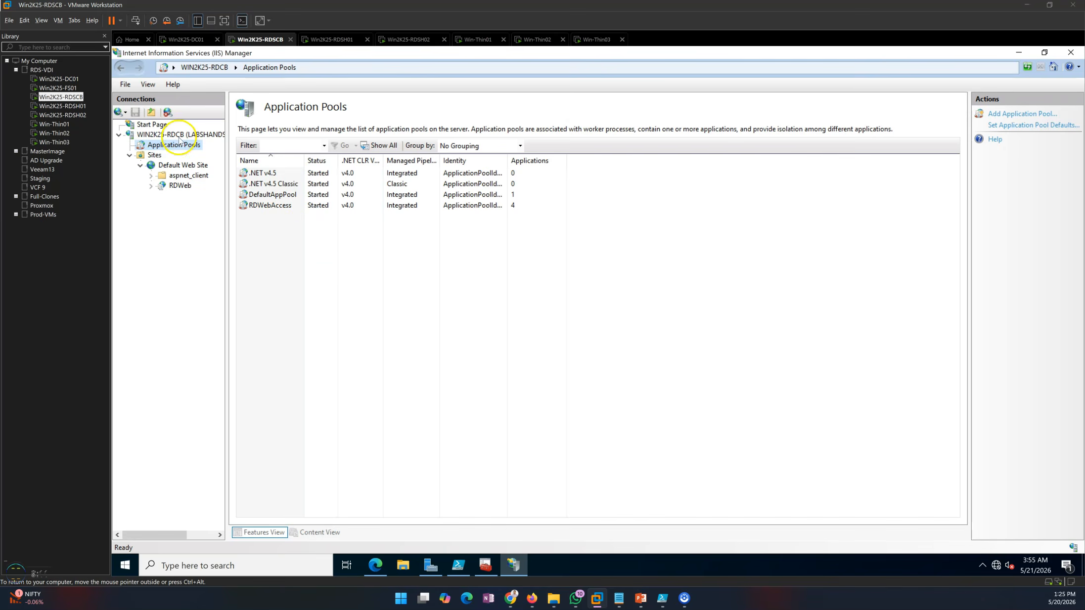
pyautogui.doubleClick(255, 257)
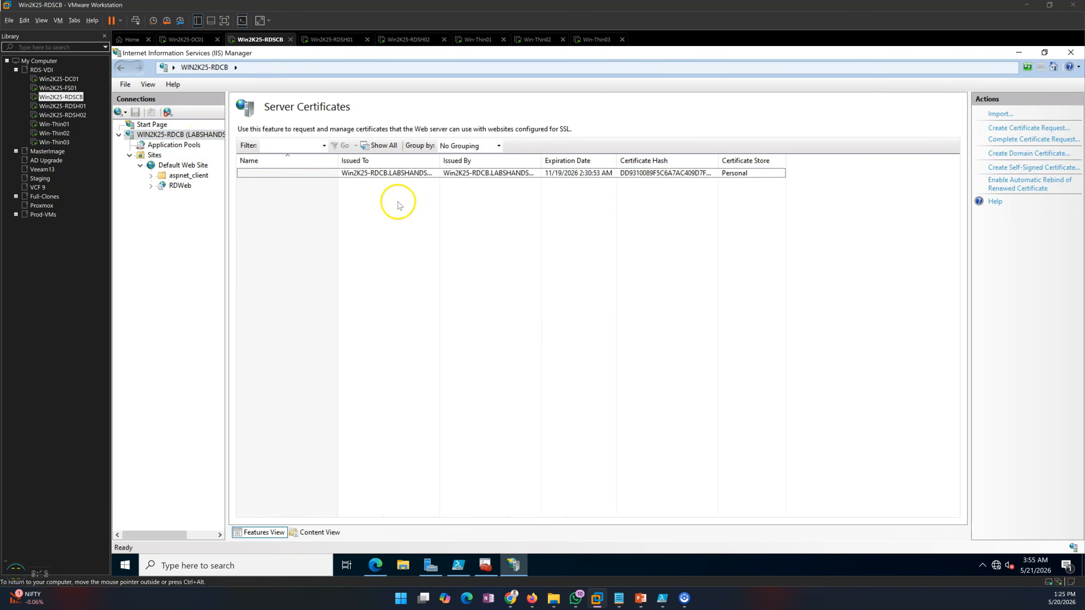
pyautogui.click(395, 173)
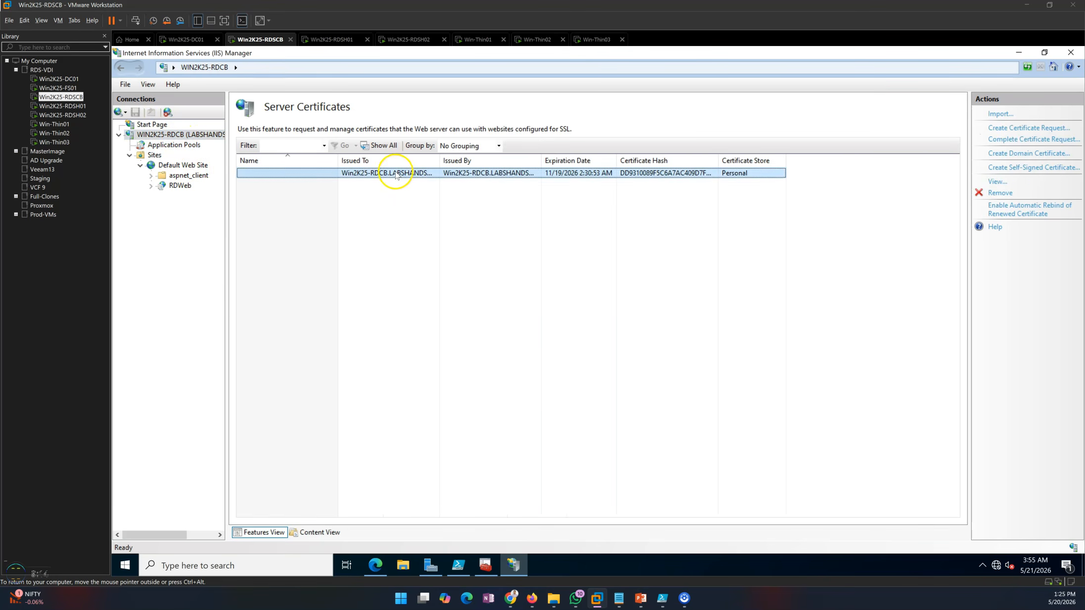
# Switch to PowerShell ISE and review the certificate script's DnsName, CertStoreLocation and KeyLength parameters
pyautogui.click(458, 566)
pyautogui.click(370, 246)
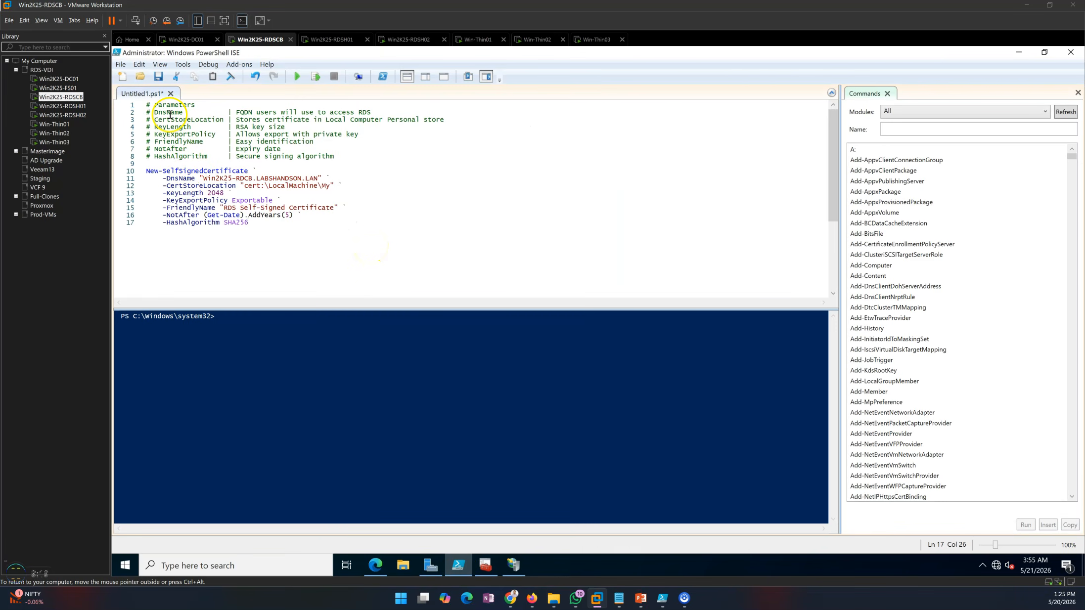
pyautogui.moveTo(203, 179); pyautogui.dragTo(316, 177)
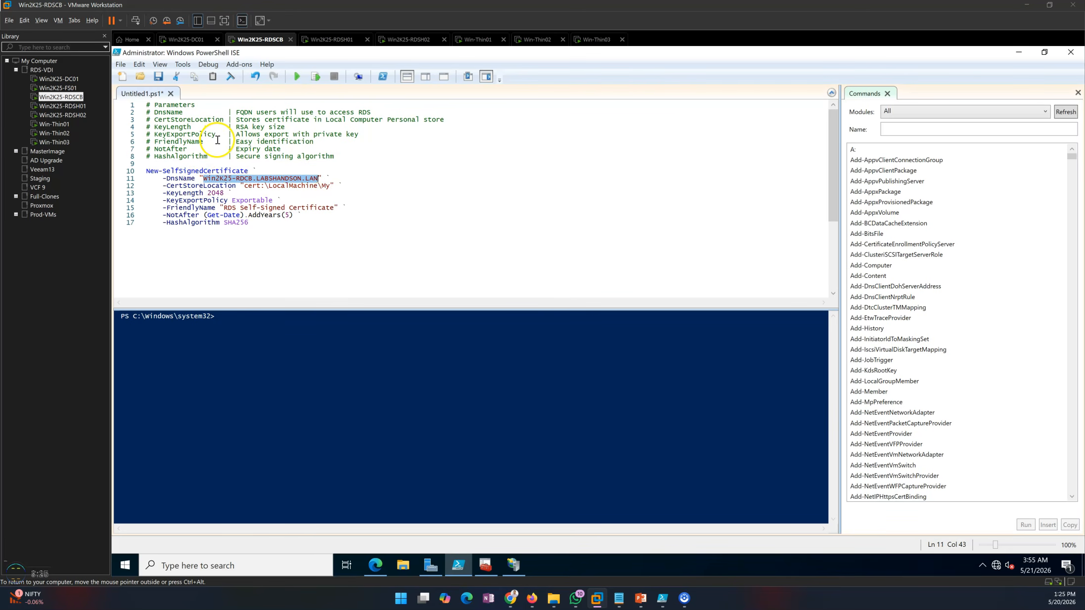
pyautogui.click(243, 179)
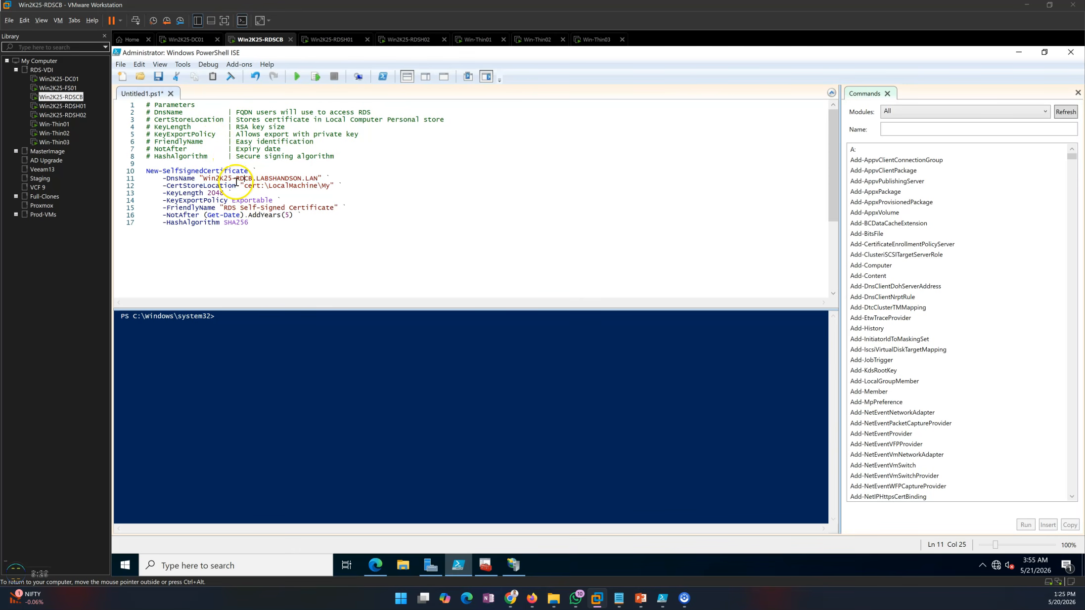
pyautogui.moveTo(158, 119); pyautogui.dragTo(294, 119)
pyautogui.moveTo(330, 185); pyautogui.dragTo(261, 187)
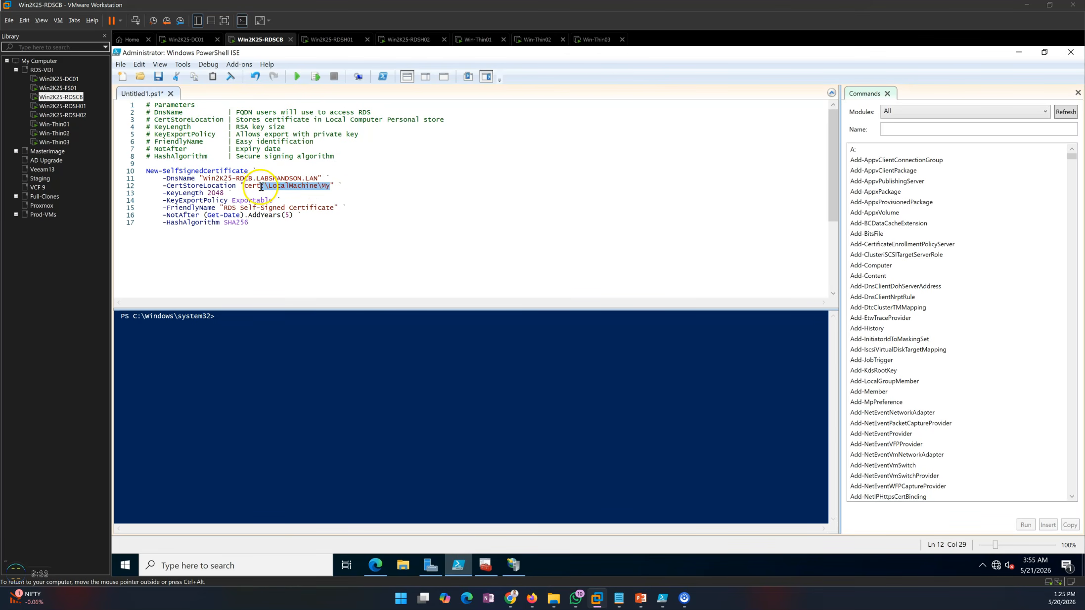
pyautogui.click(245, 192)
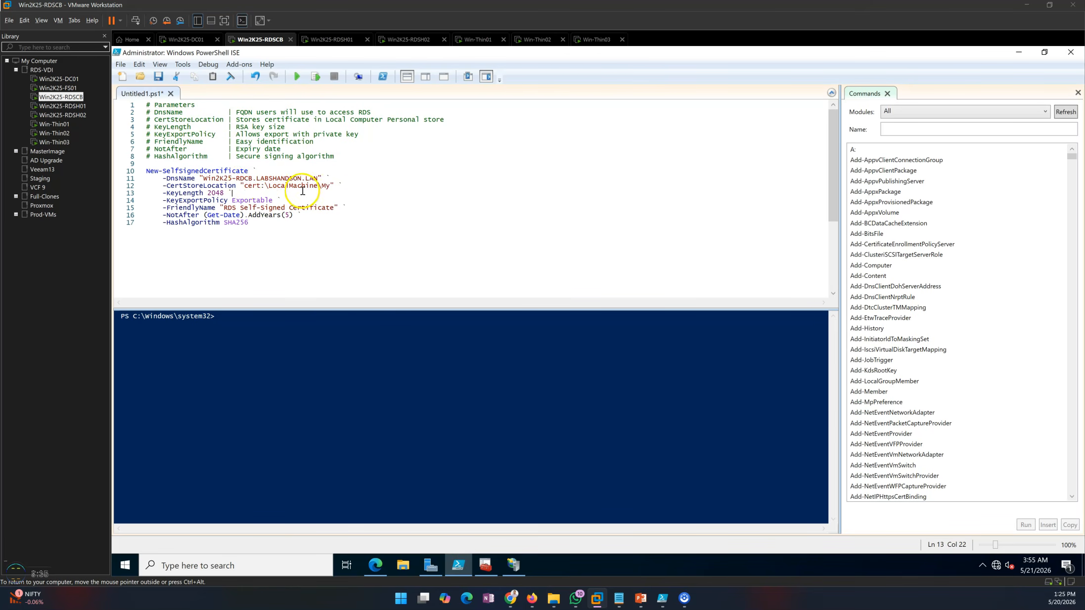
pyautogui.moveTo(158, 127); pyautogui.dragTo(286, 127)
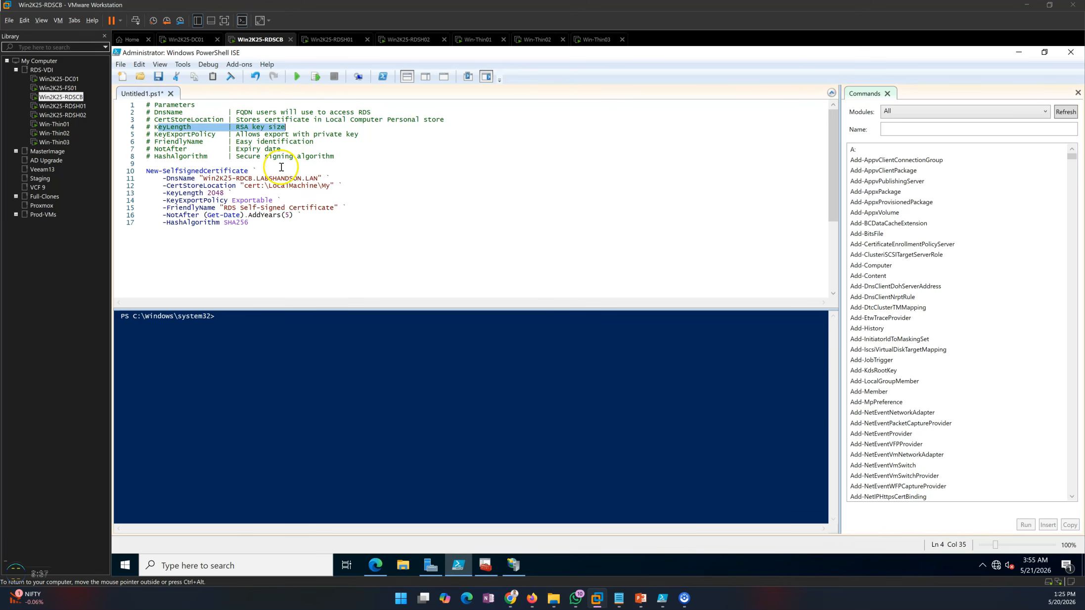
pyautogui.doubleClick(220, 193)
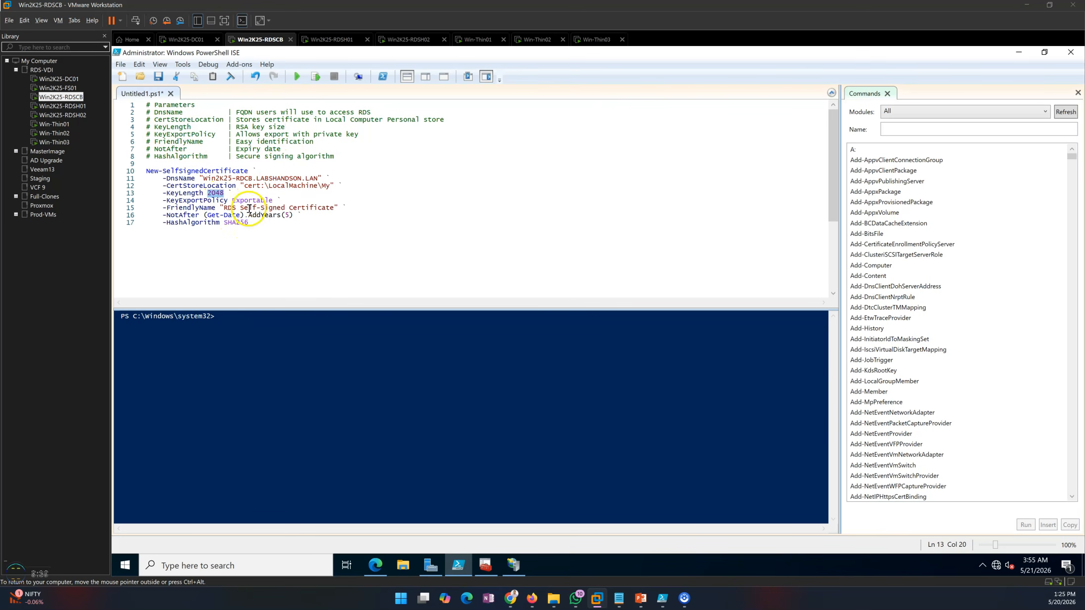
# Review the script's KeyExportPolicy, FriendlyName, NotAfter and HashAlgorithm parameters
pyautogui.moveTo(195, 200); pyautogui.dragTo(256, 202)
pyautogui.click(272, 201)
pyautogui.click(256, 199)
pyautogui.moveTo(175, 208); pyautogui.dragTo(317, 207)
pyautogui.click(294, 206)
pyautogui.click(303, 227)
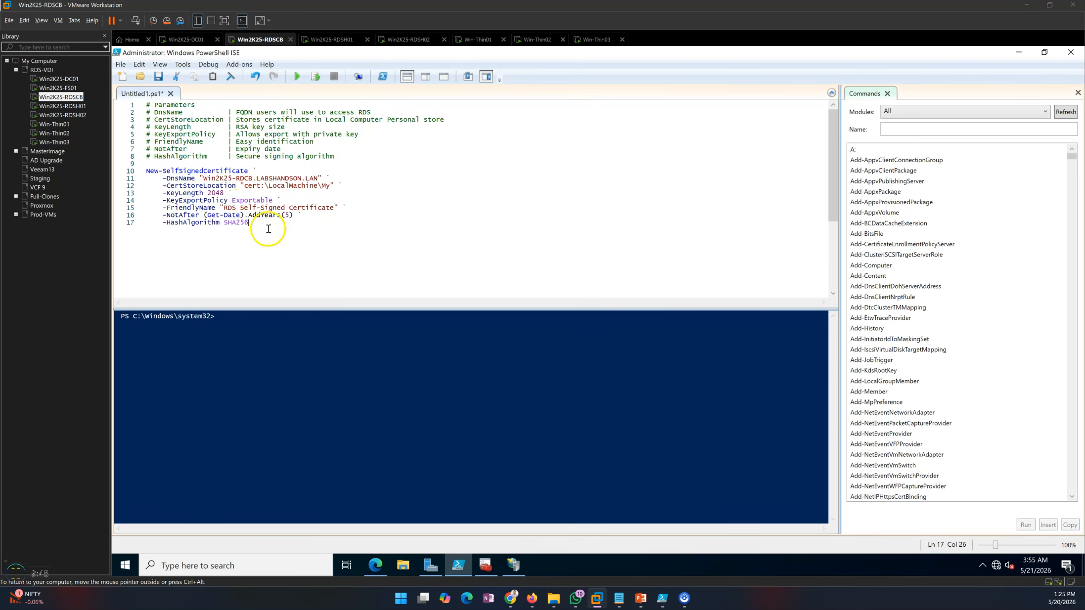
pyautogui.moveTo(170, 215); pyautogui.dragTo(295, 216)
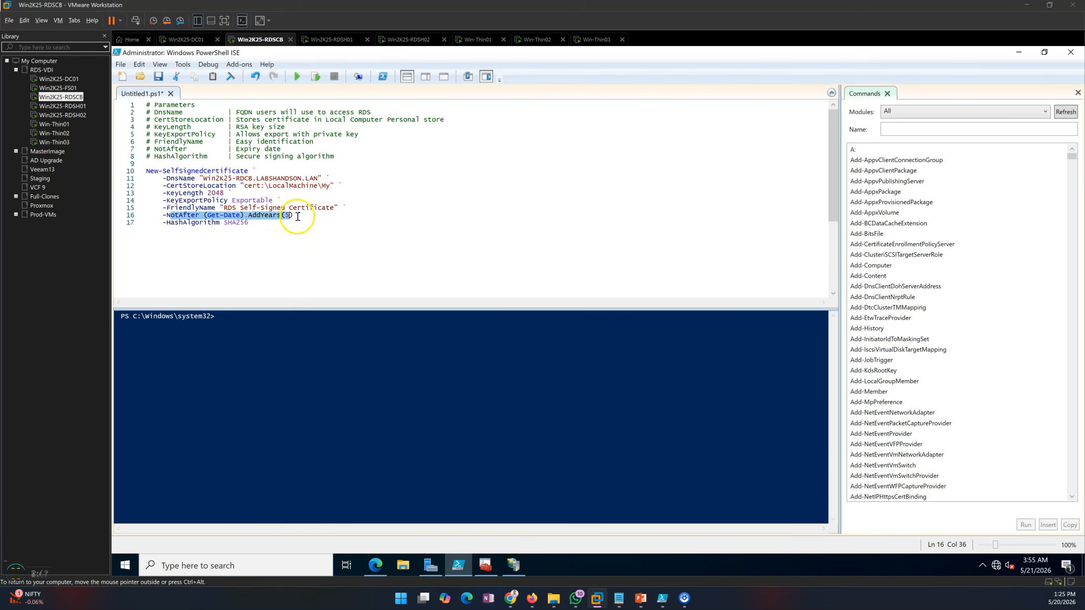
pyautogui.click(298, 216)
pyautogui.moveTo(163, 222); pyautogui.dragTo(250, 223)
pyautogui.click(287, 251)
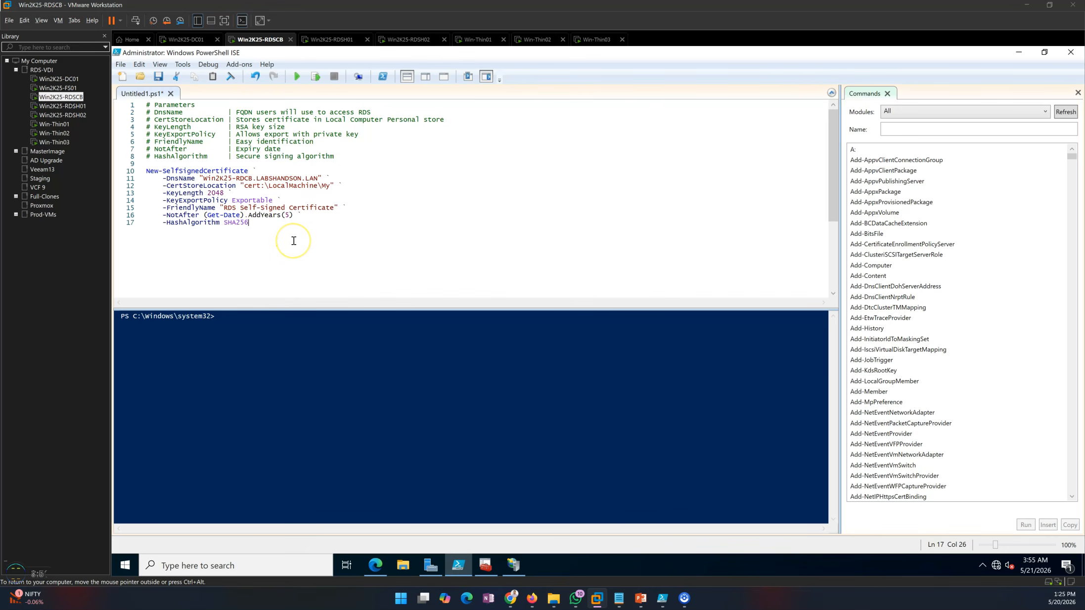
# Run the New-SelfSignedCertificate script, switch to the Certificates console and refresh the local computer's Personal certificates
pyautogui.click(297, 81)
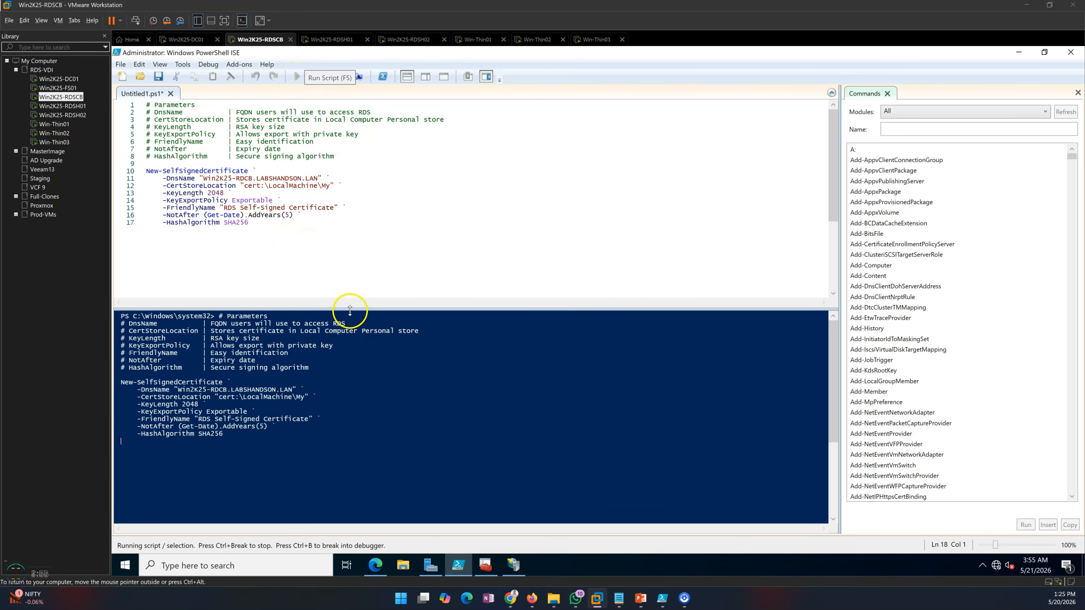
pyautogui.click(514, 565)
pyautogui.click(504, 565)
pyautogui.click(484, 566)
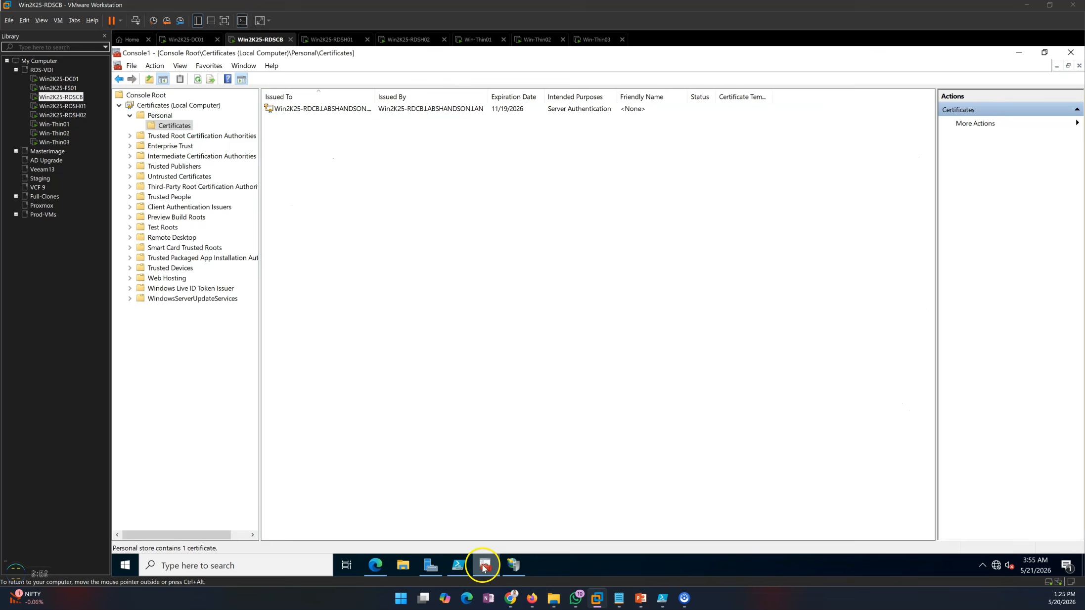
pyautogui.rightClick(447, 222)
pyautogui.click(480, 250)
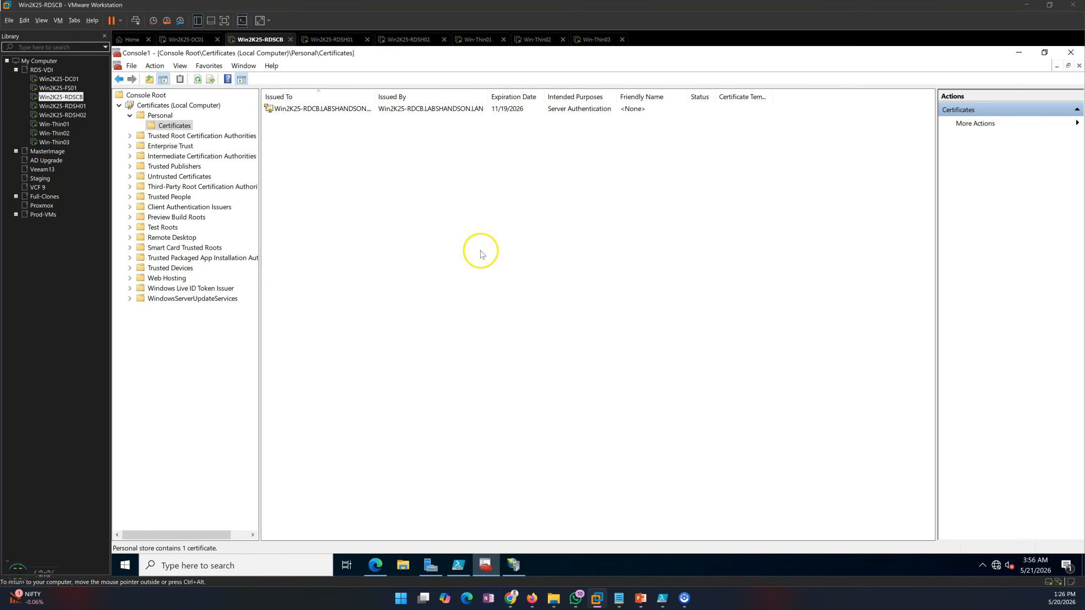
pyautogui.click(485, 565)
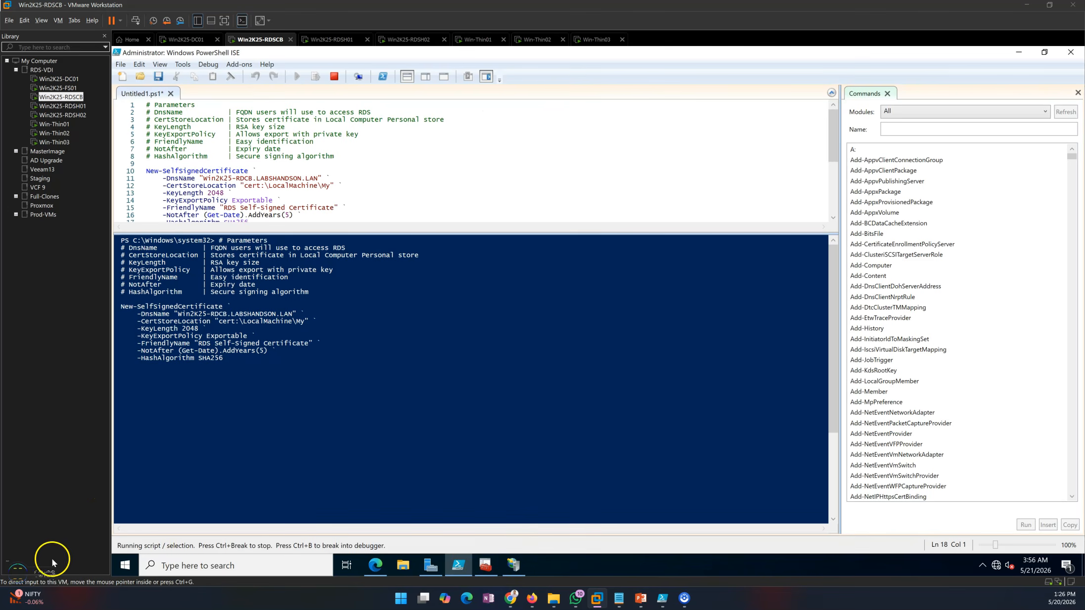
pyautogui.click(485, 565)
pyautogui.rightClick(417, 299)
pyautogui.click(432, 323)
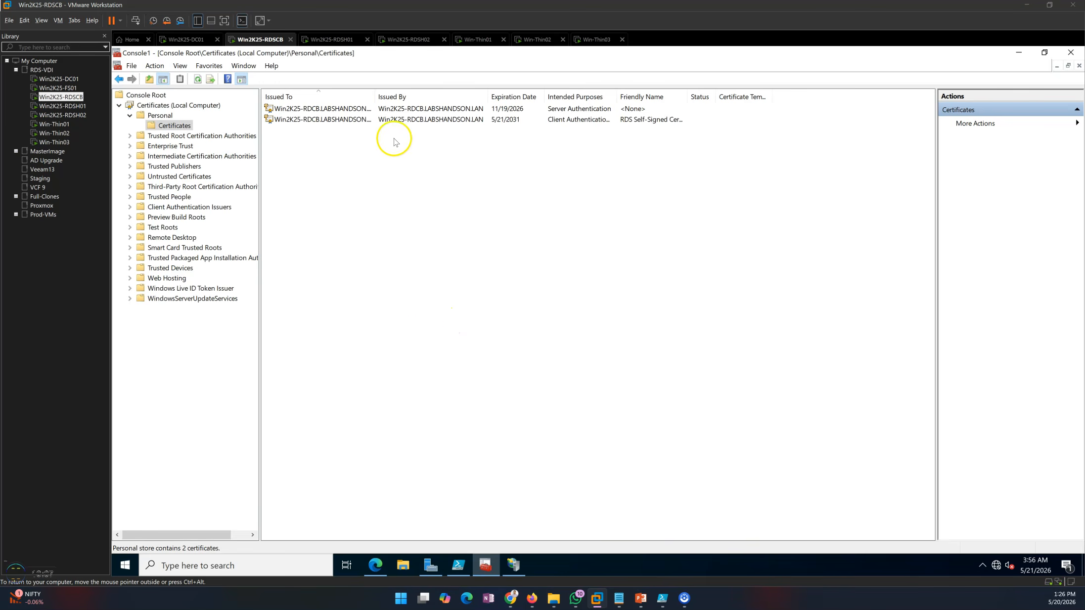
# Select the certificate expiring 5/21/2031 and widen the Intended Purposes and Friendly Name columns to read its full entries
pyautogui.click(384, 123)
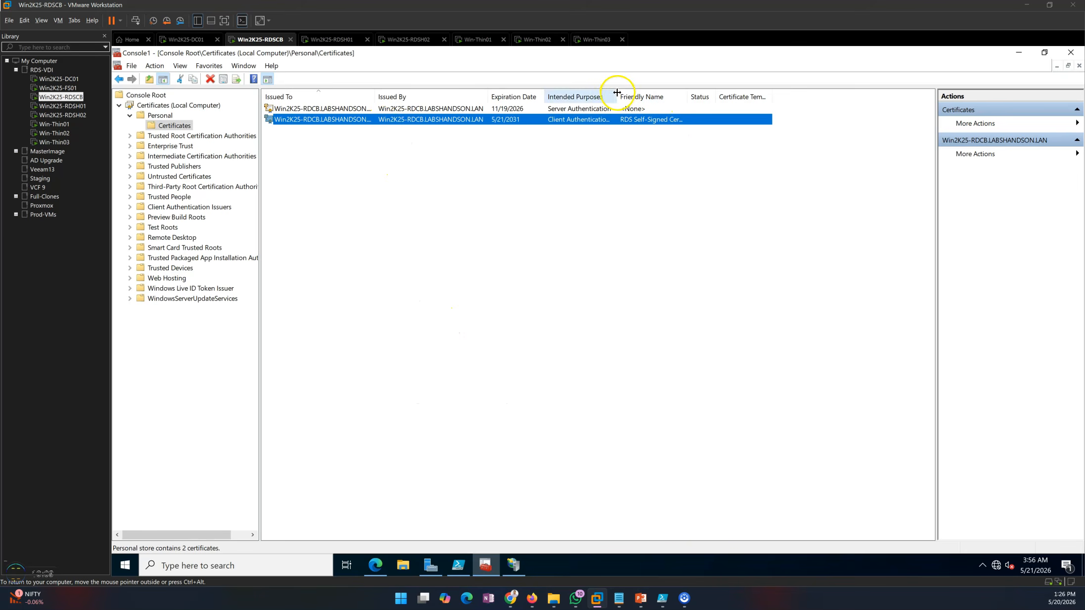
pyautogui.doubleClick(616, 92)
pyautogui.doubleClick(755, 95)
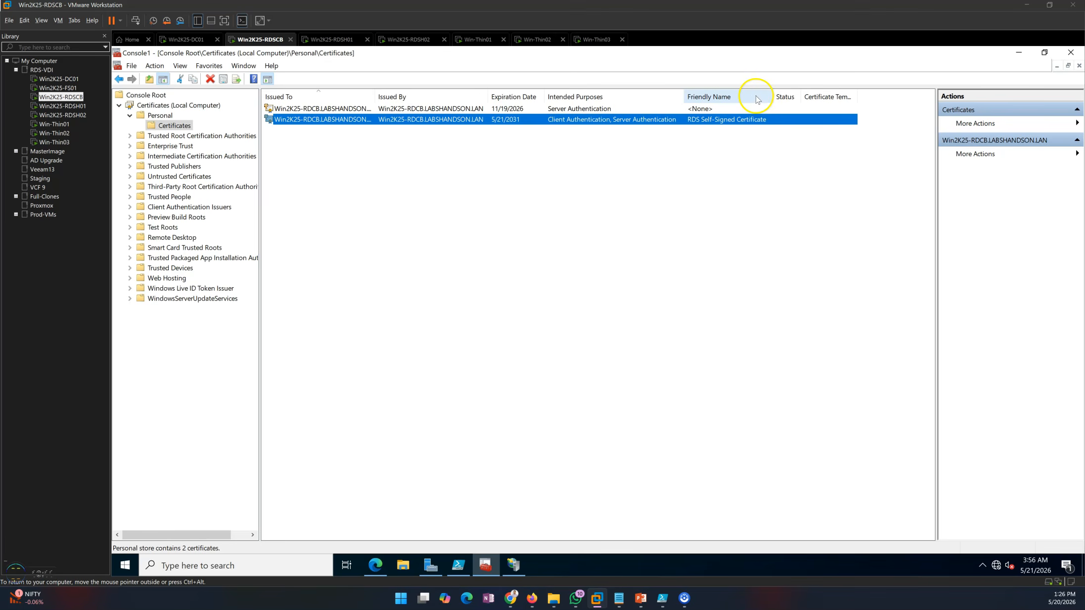
pyautogui.click(460, 315)
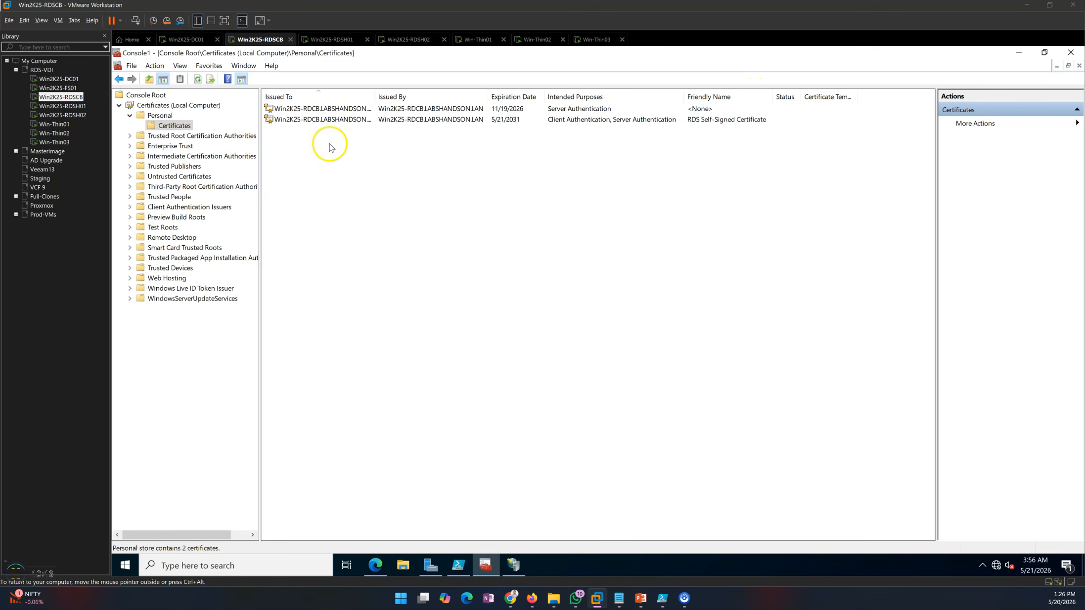
# Switch to IIS Manager, reopen WIN2K25-RDCB's Server Certificates and select RDS Self-Signed Certificate
pyautogui.click(515, 564)
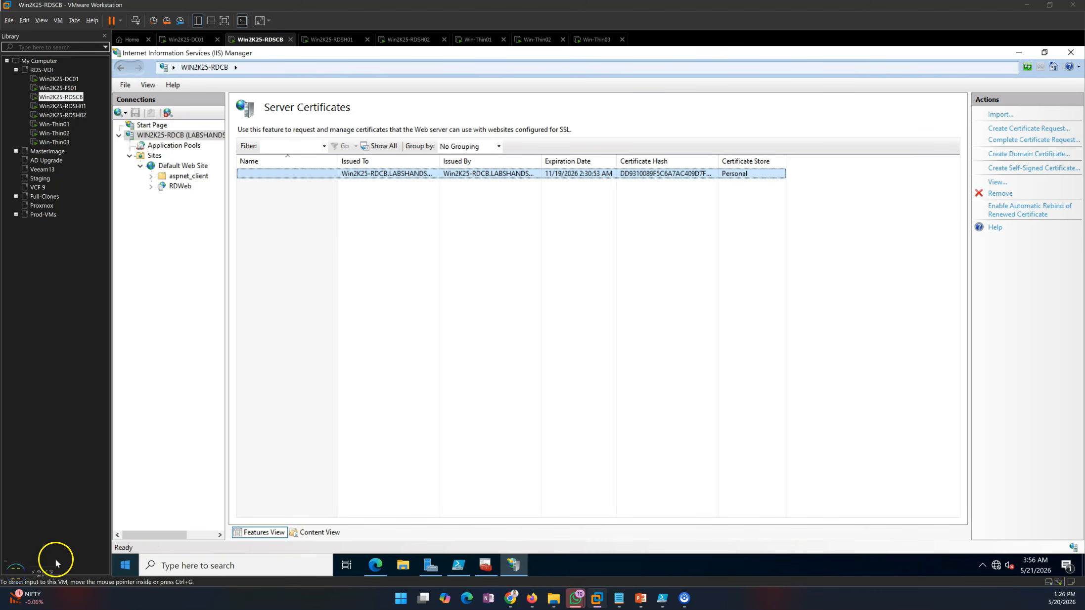
pyautogui.rightClick(190, 133)
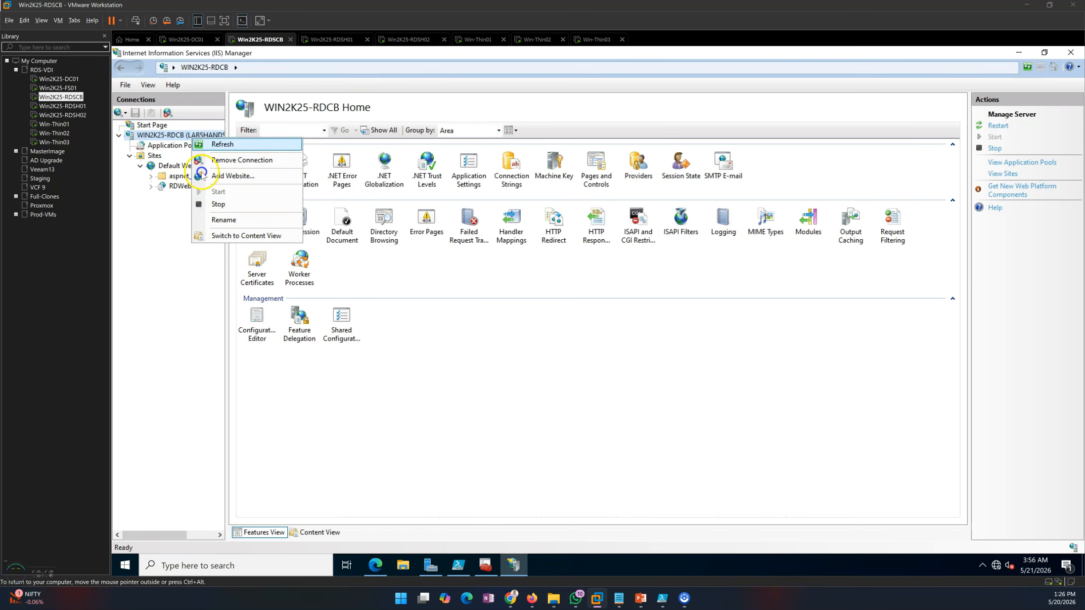
pyautogui.click(474, 386)
pyautogui.doubleClick(256, 261)
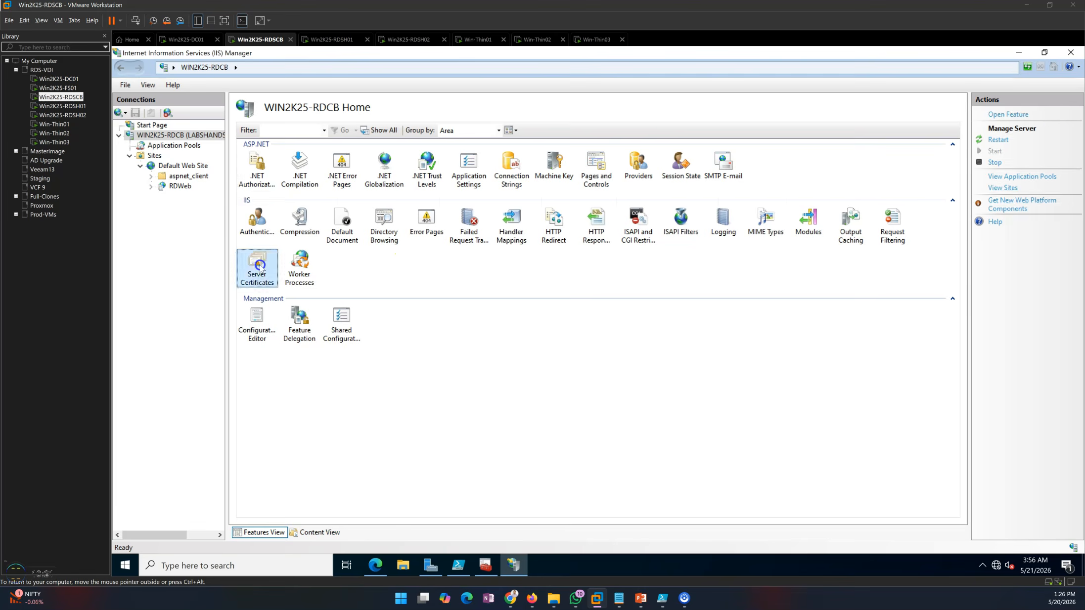
pyautogui.click(329, 186)
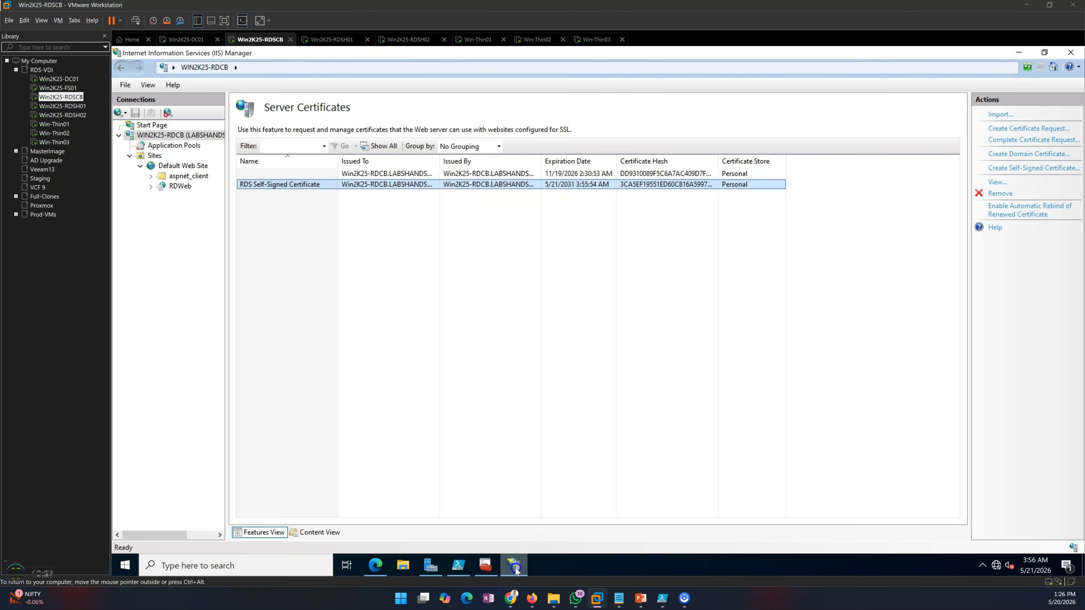
pyautogui.click(485, 565)
pyautogui.click(491, 566)
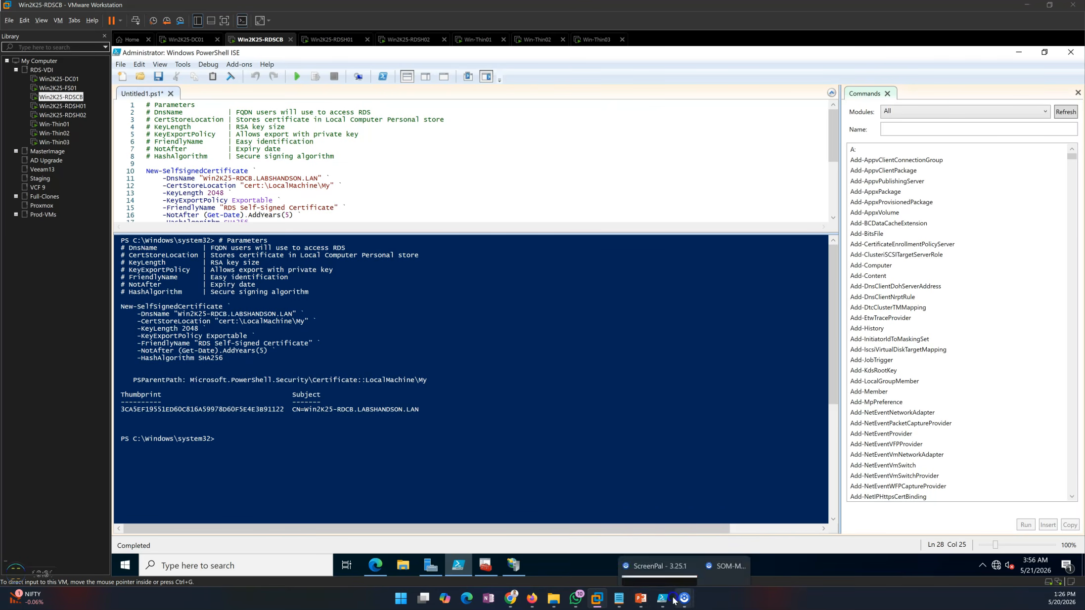
pyautogui.click(641, 598)
pyautogui.click(642, 548)
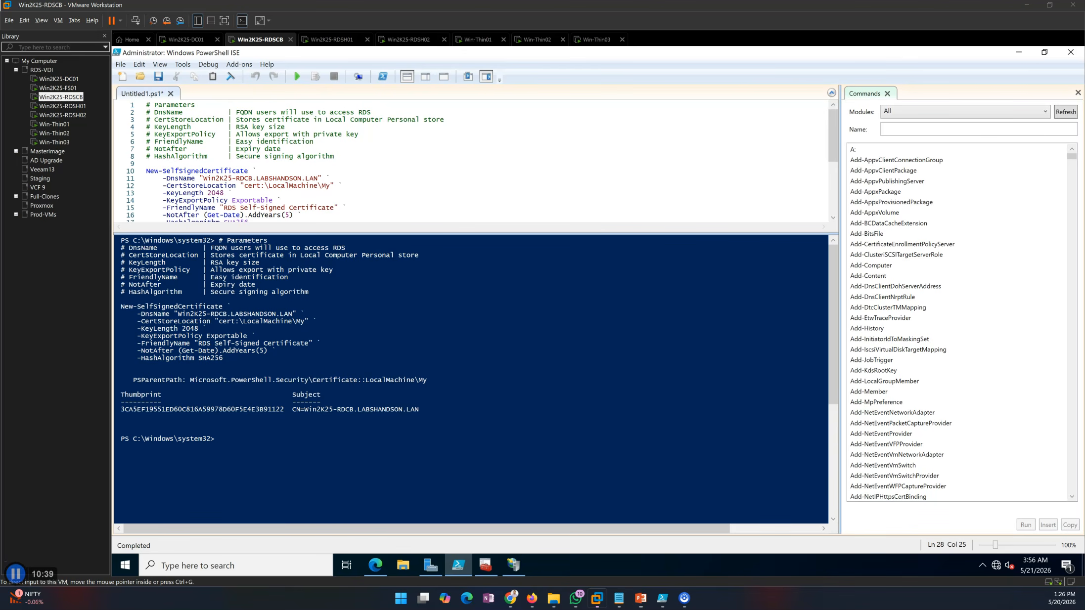
# In the Certificates console, start the Certificate Export Wizard for RDS Self-Signed Certificate and continue past its welcome page
pyautogui.click(514, 564)
pyautogui.click(484, 567)
pyautogui.click(434, 245)
pyautogui.rightClick(322, 120)
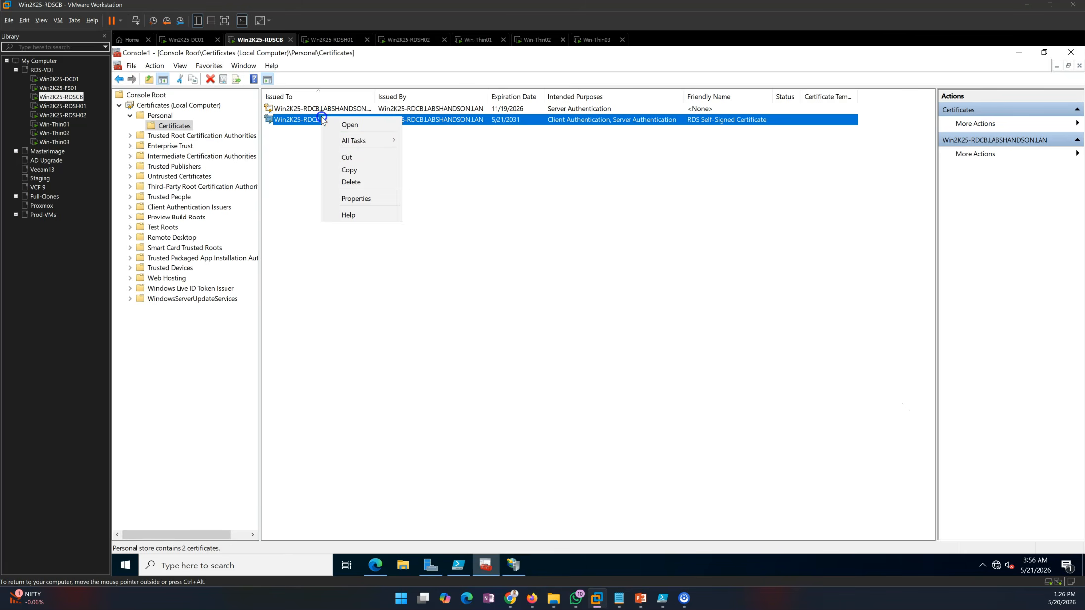
pyautogui.click(364, 140)
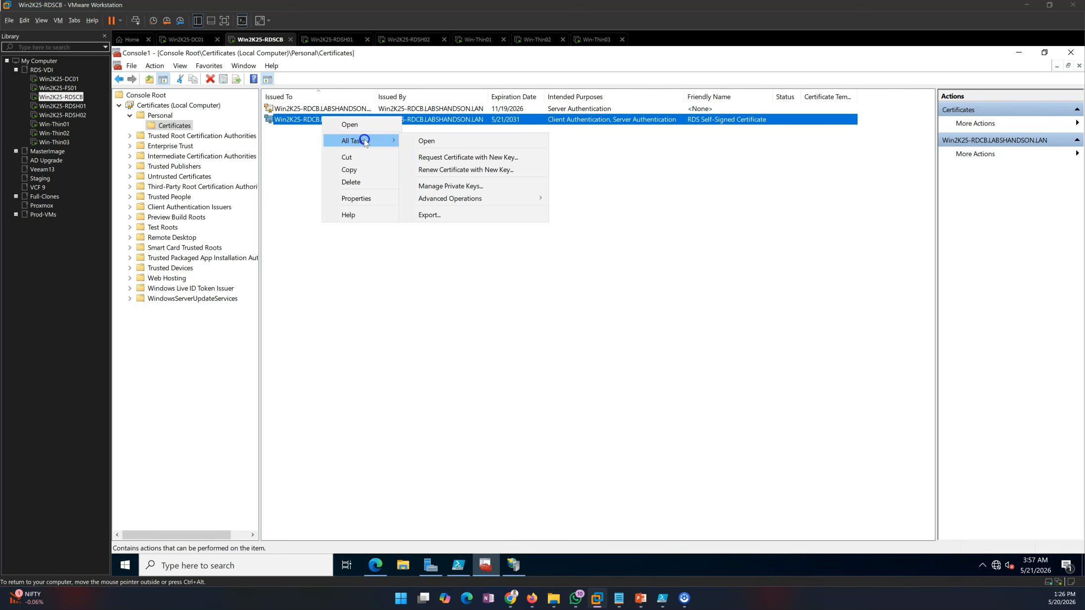
pyautogui.click(446, 190)
pyautogui.click(429, 215)
pyautogui.click(678, 441)
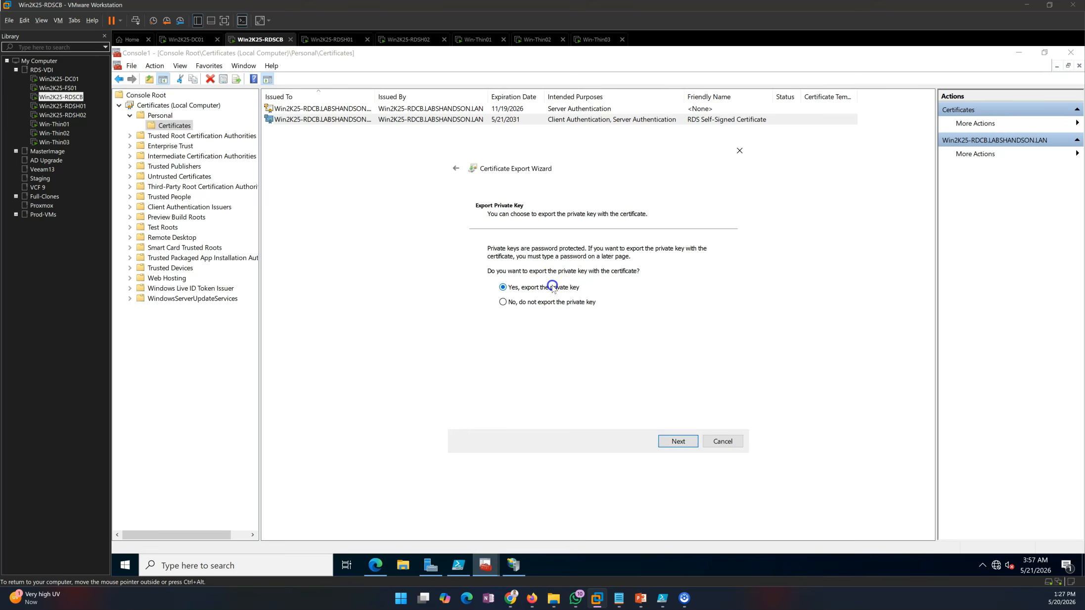
# Export the private key with the certificate in PKCS #12 (.PFX) format, including all extended properties
pyautogui.click(680, 439)
pyautogui.click(560, 320)
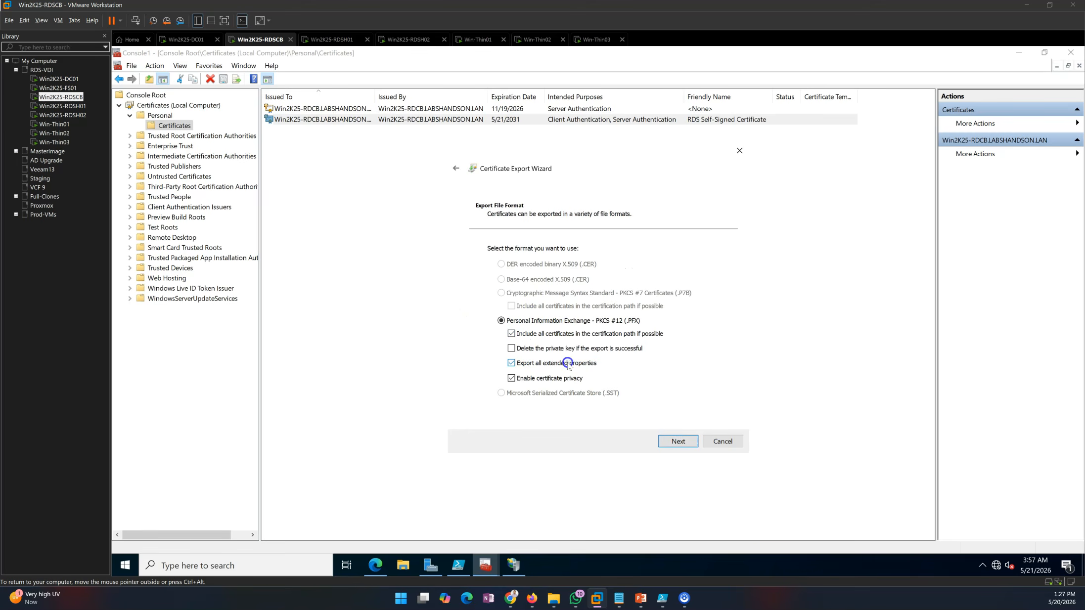
pyautogui.click(678, 441)
# Protect the exported private key with a confirmed password and set the encryption to AES256-SHA256
pyautogui.click(515, 357)
pyautogui.write('•••')
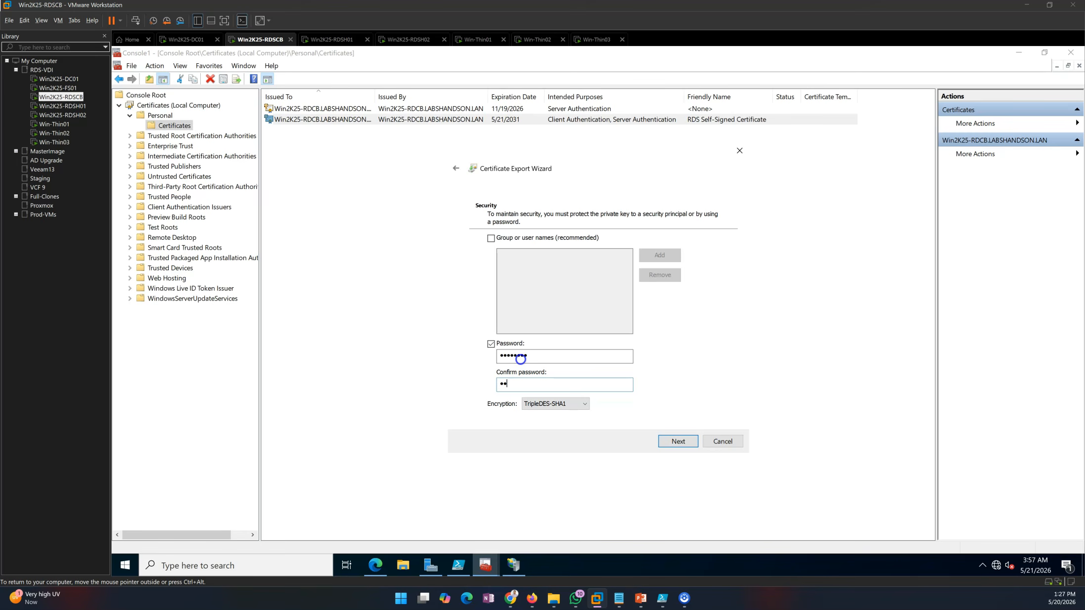
pyautogui.write('••••••••')
pyautogui.click(554, 404)
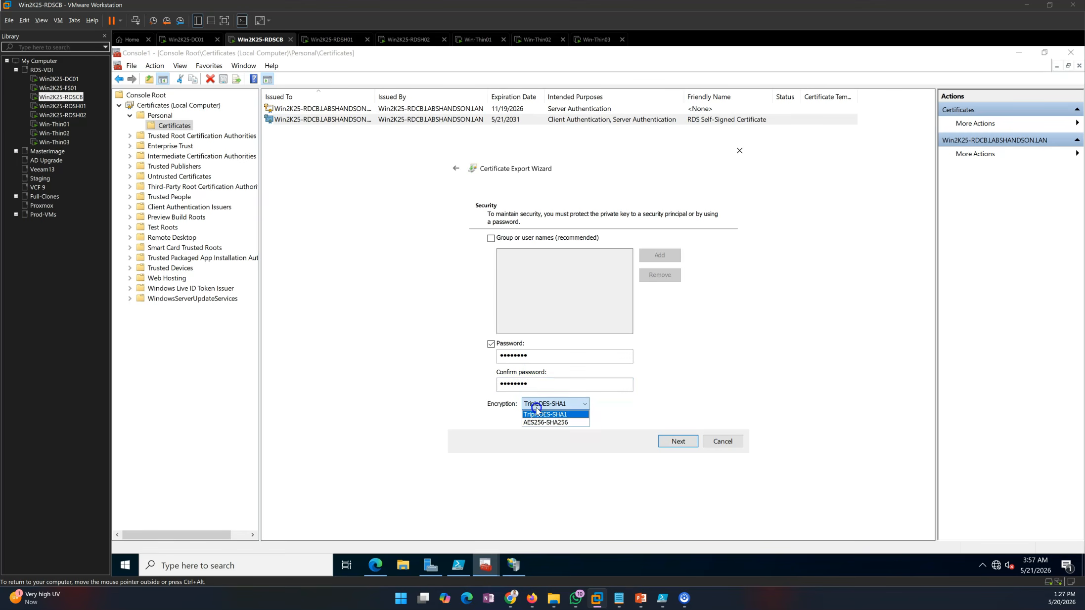
pyautogui.click(543, 423)
pyautogui.click(678, 441)
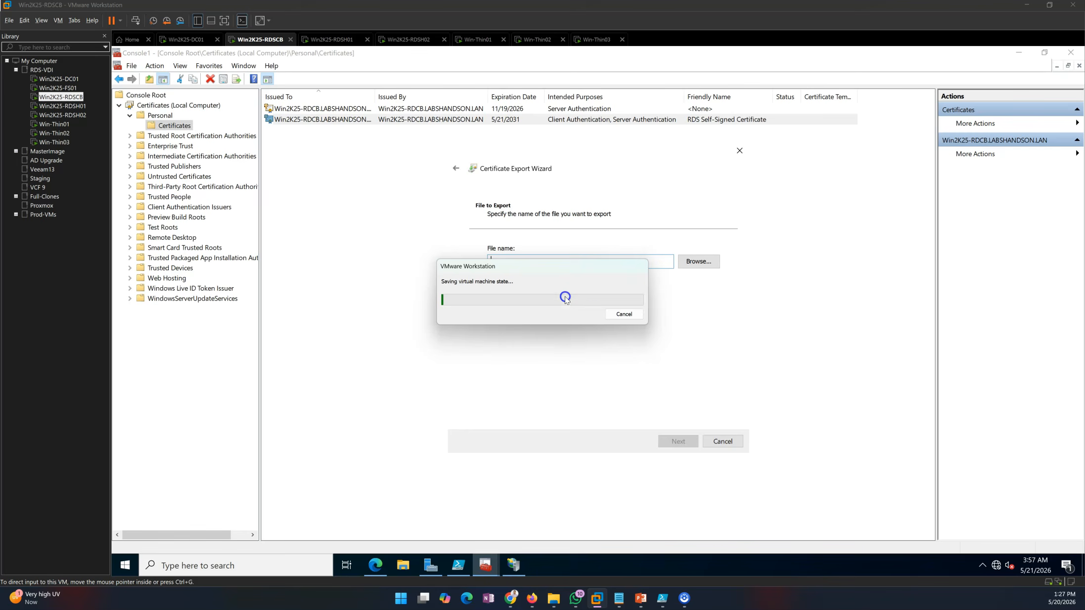
# Cancel saving the virtual machine state, and save the export file to the Desktop as RDS-Self-Signed in Personal Information Exchange (*.pfx) format
pyautogui.click(669, 384)
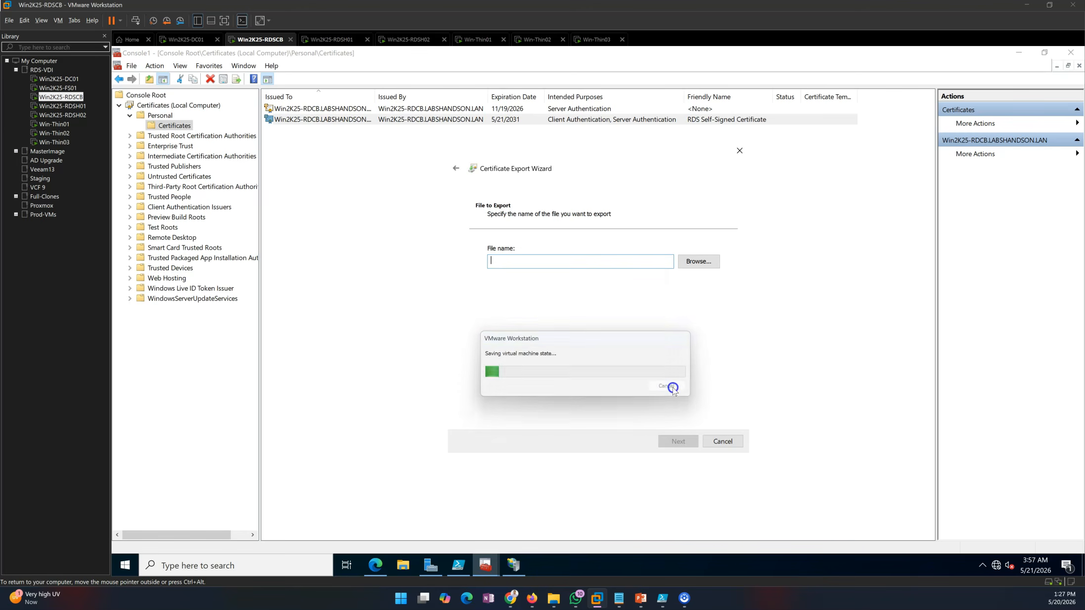
pyautogui.click(578, 277)
pyautogui.click(699, 261)
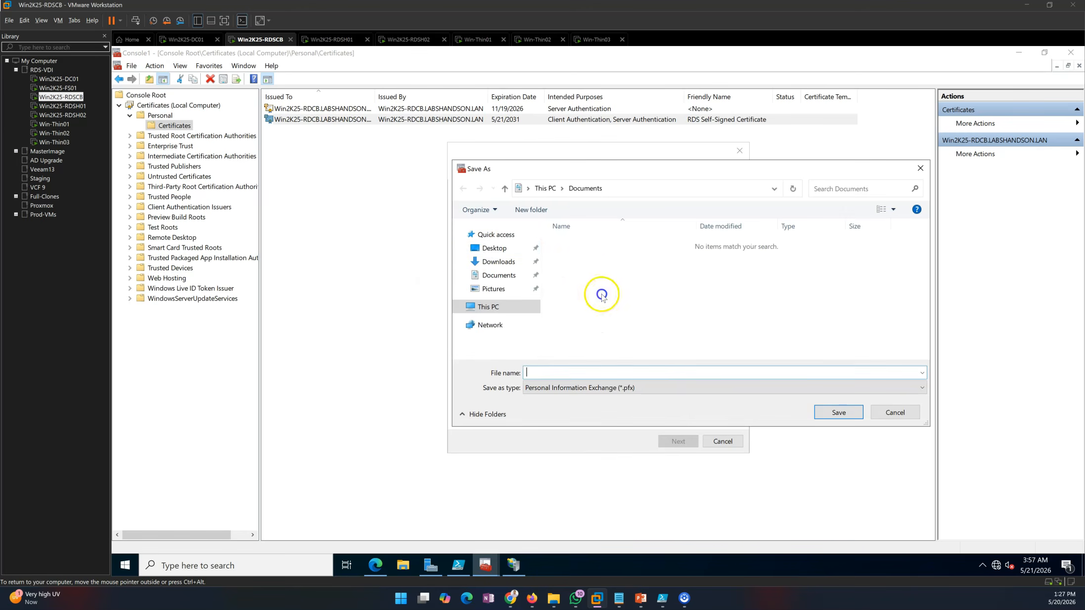
pyautogui.click(568, 371)
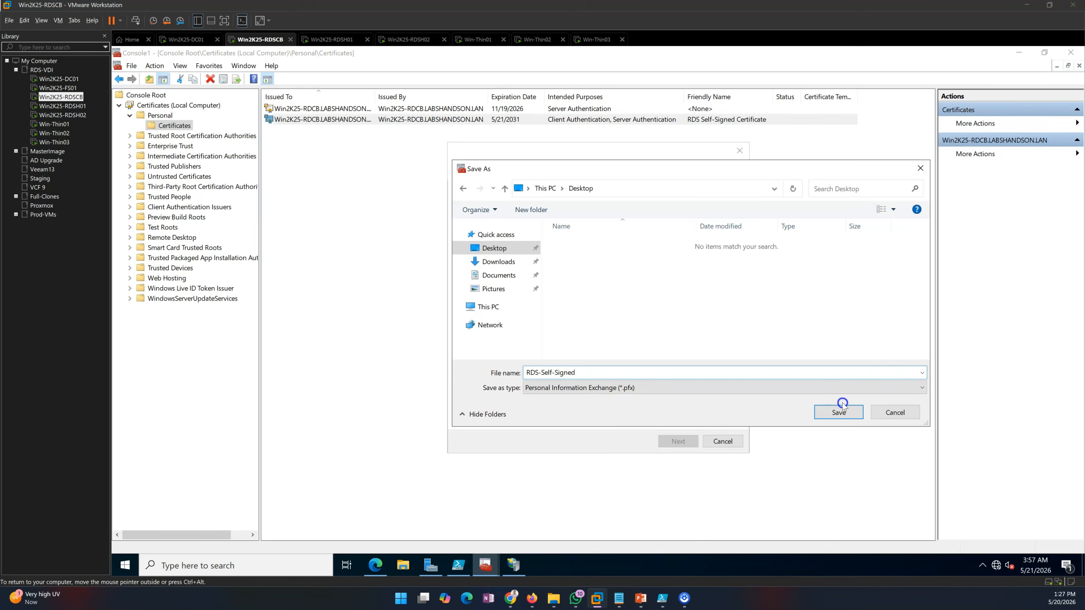
pyautogui.click(534, 388)
pyautogui.click(562, 395)
pyautogui.click(861, 415)
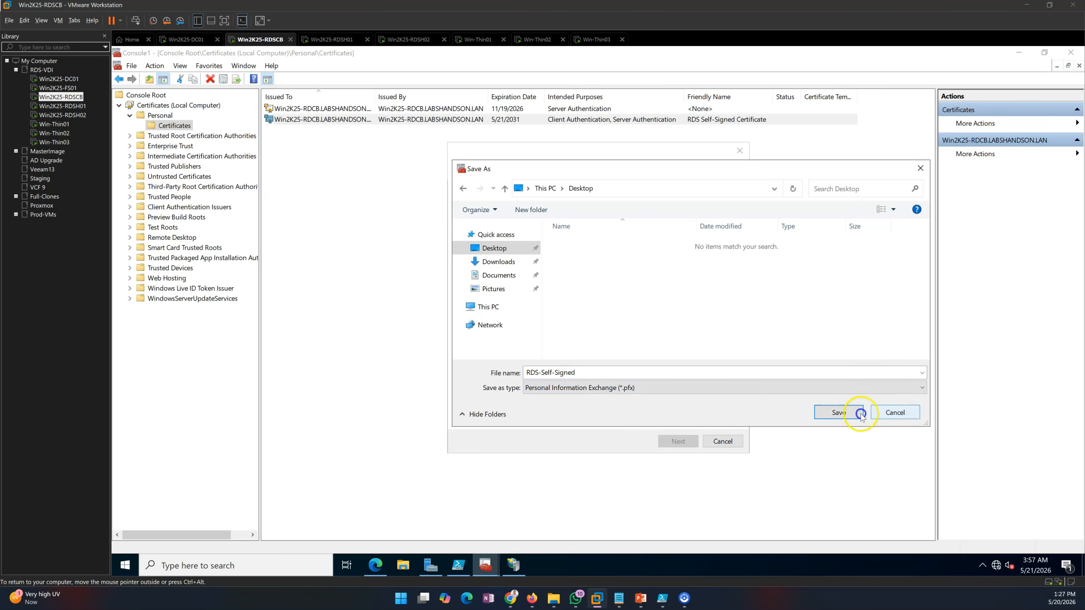
# Complete the Certificate Export Wizard for the RDS-Self-Signed PFX file and dismiss the export confirmation
pyautogui.click(682, 440)
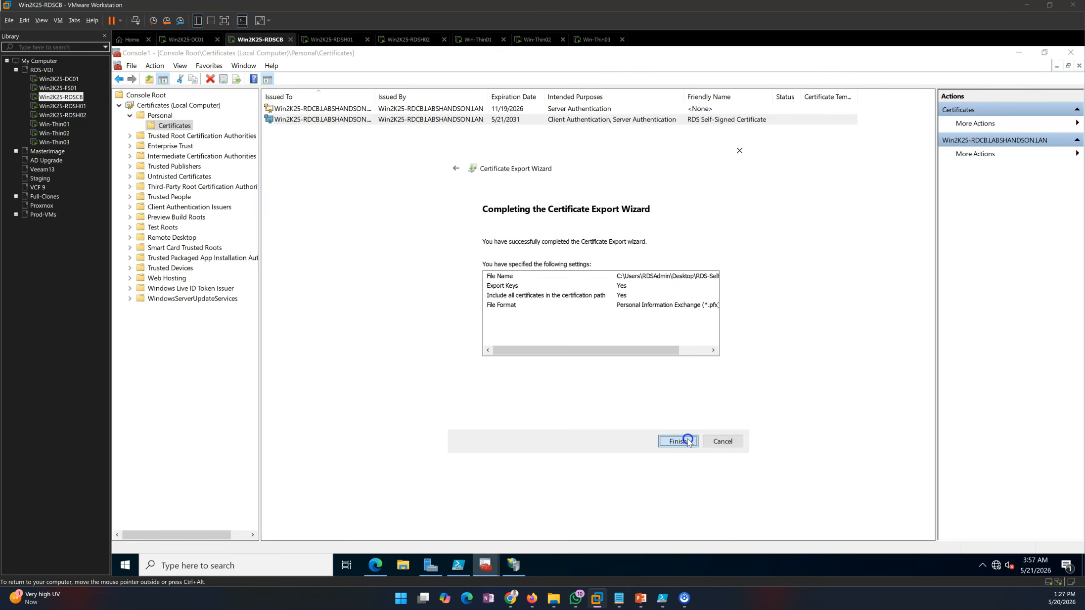
pyautogui.click(687, 441)
pyautogui.click(633, 393)
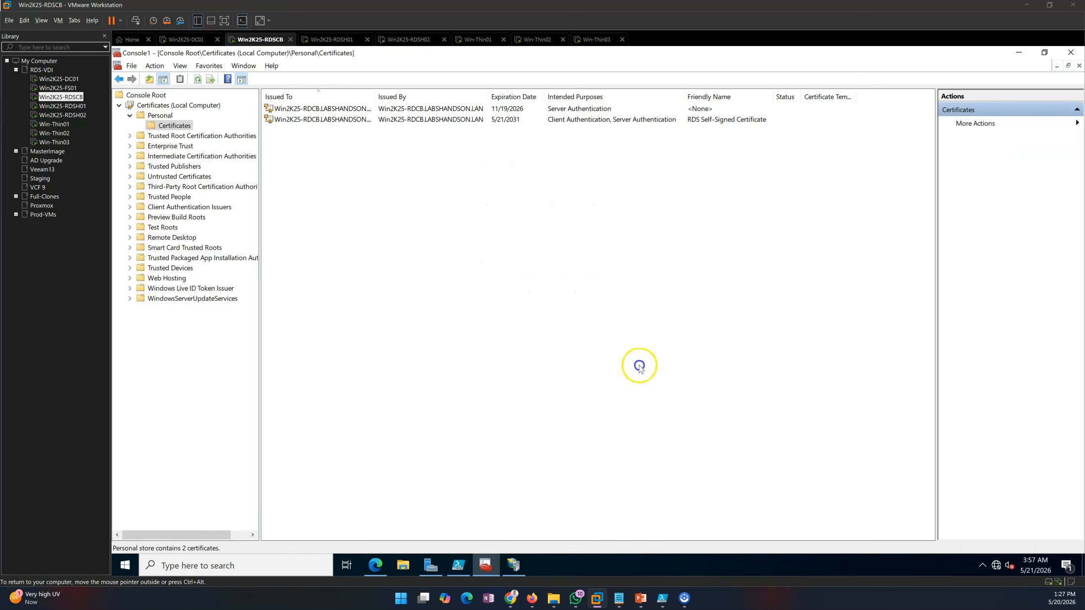
# Switch to Server Manager and open the certificate settings in the deployment properties of the Remote Desktop Services collections
pyautogui.click(514, 564)
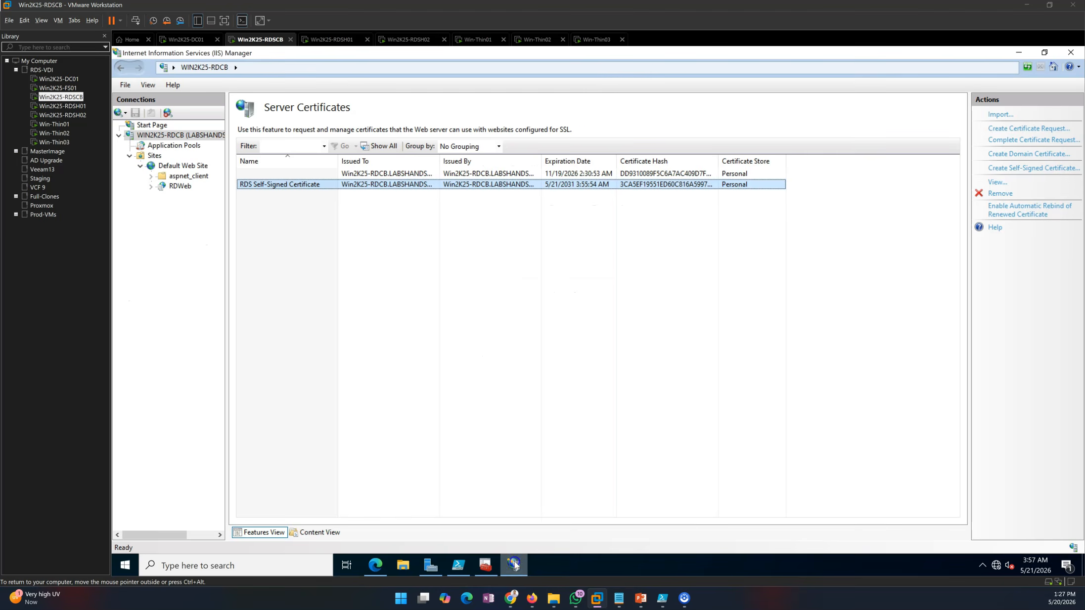
pyautogui.click(431, 565)
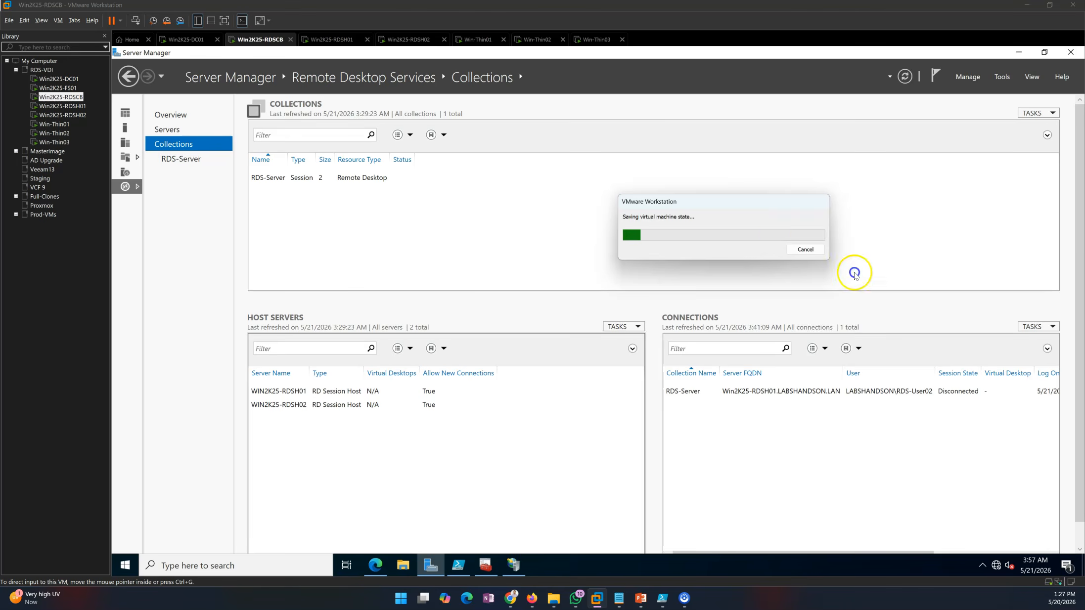
pyautogui.click(193, 159)
pyautogui.click(184, 145)
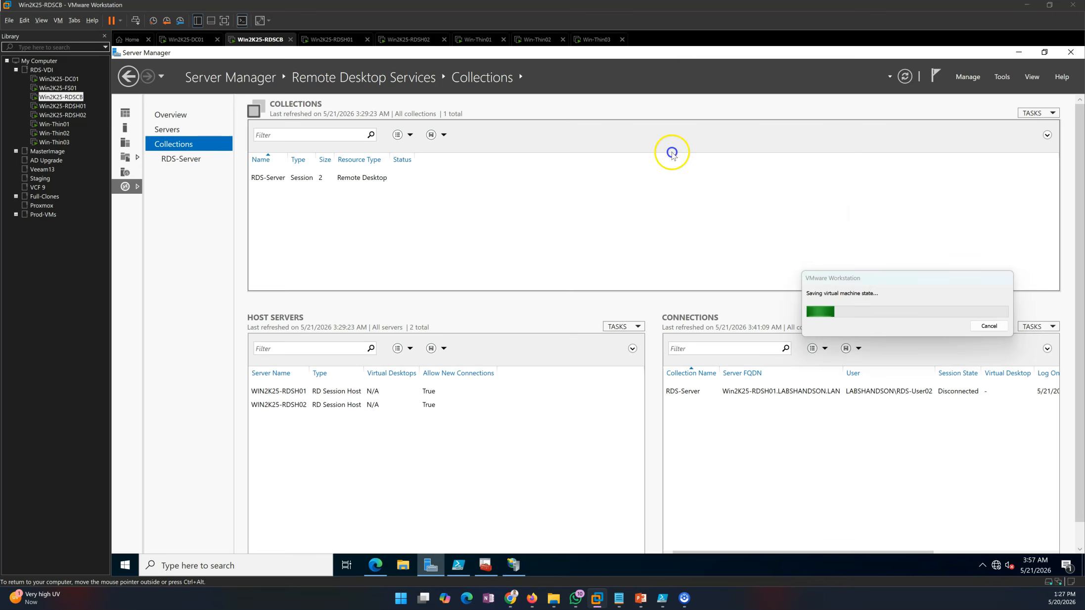
pyautogui.click(1037, 113)
pyautogui.click(994, 150)
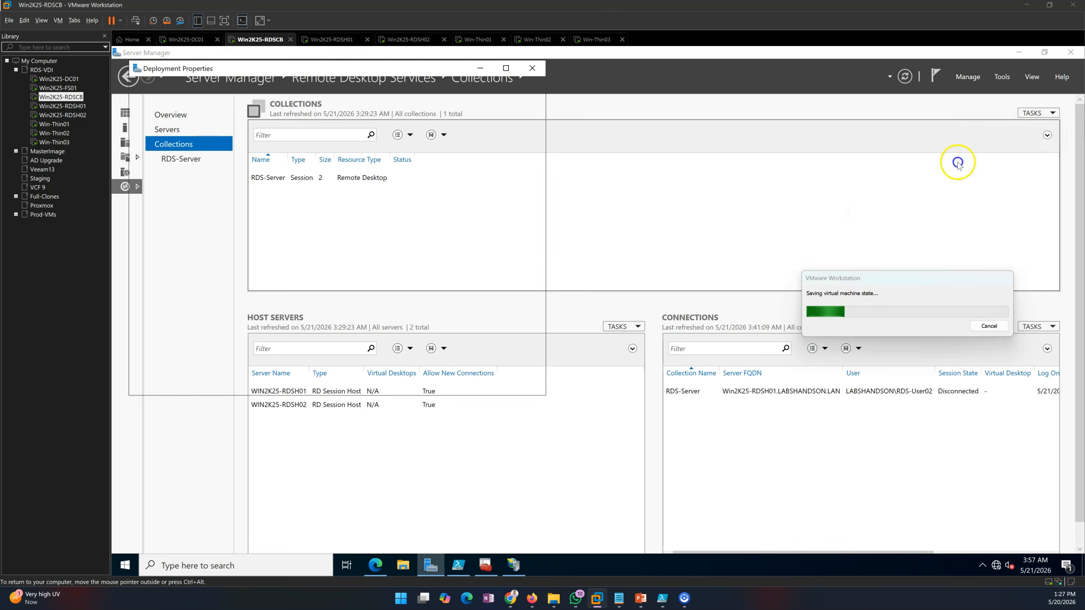
pyautogui.click(182, 168)
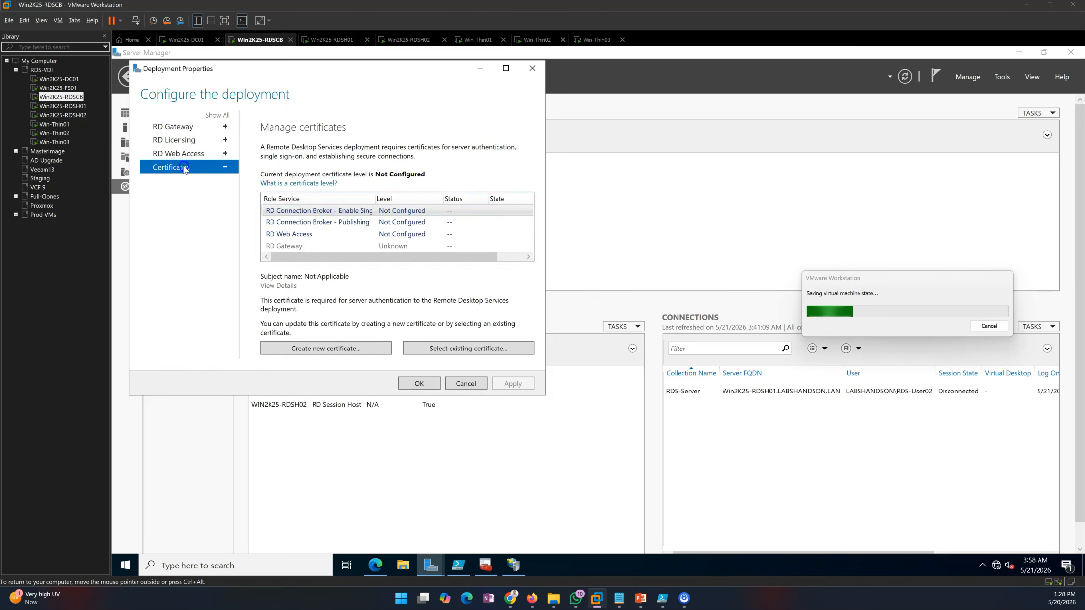
# Choose RDS-Self-Signed.pfx from the Desktop as the existing certificate for RD Connection Broker - Enable Single Sign On
pyautogui.click(475, 348)
pyautogui.click(376, 206)
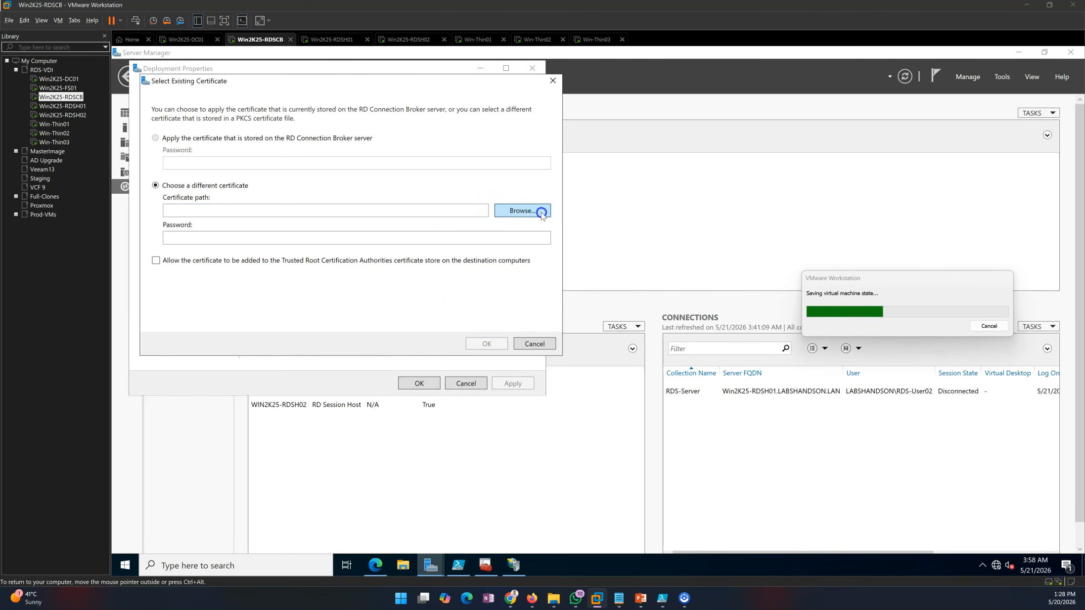
pyautogui.click(522, 210)
pyautogui.click(198, 173)
pyautogui.click(304, 171)
pyautogui.click(543, 341)
# Enter the certificate password, allow adding it to the Trusted Root Certification Authorities store on destination computers, and apply it to the single sign-on role
pyautogui.click(266, 238)
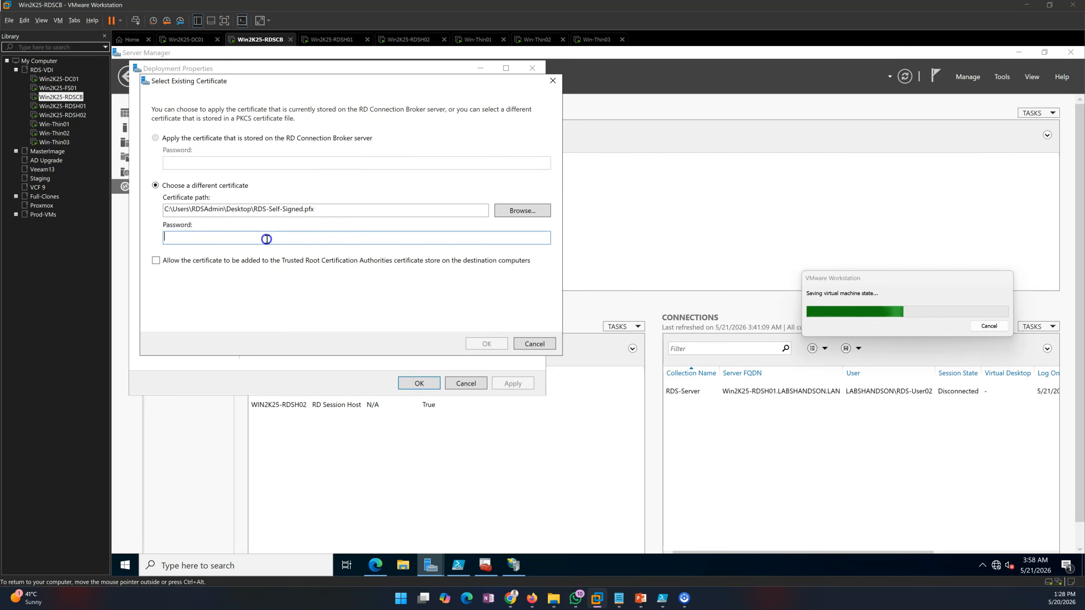
pyautogui.press('BackSpace')
pyautogui.press('BackSpace')
pyautogui.press('BackSpace')
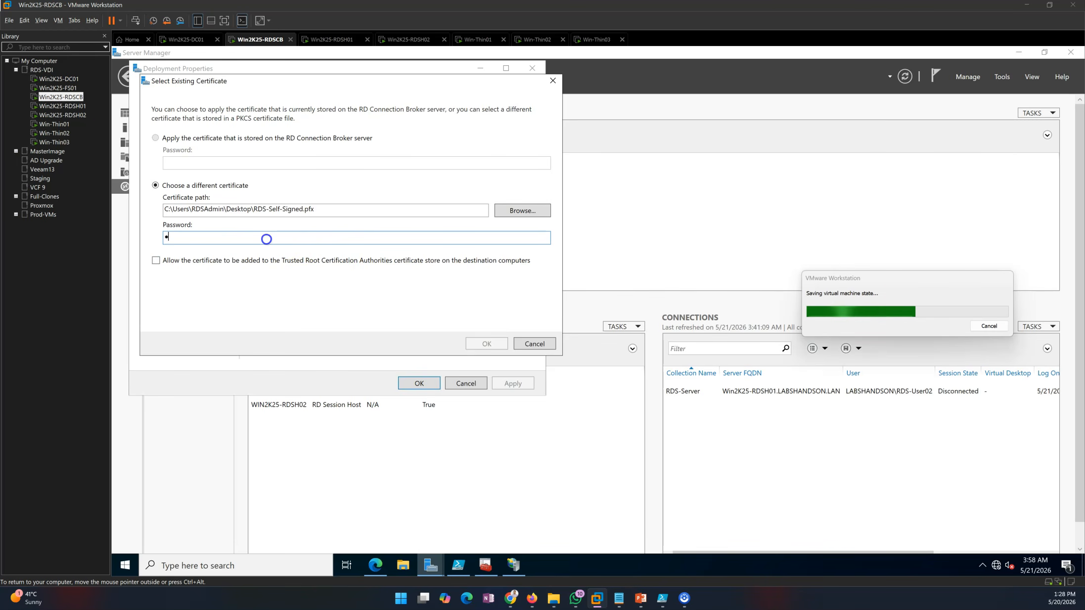
pyautogui.write('•••')
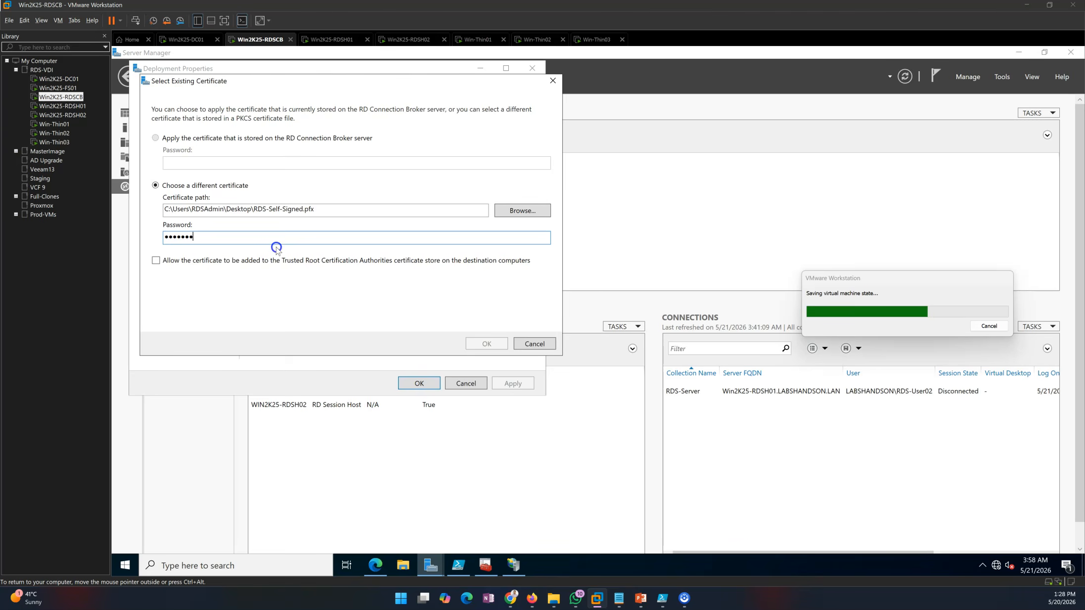
pyautogui.click(221, 255)
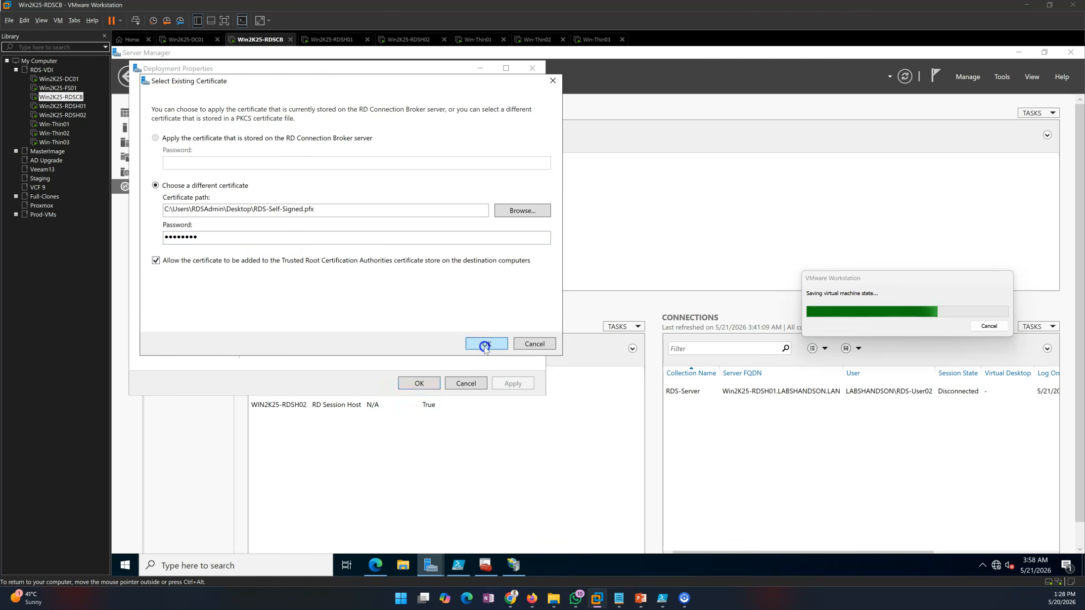
pyautogui.click(486, 343)
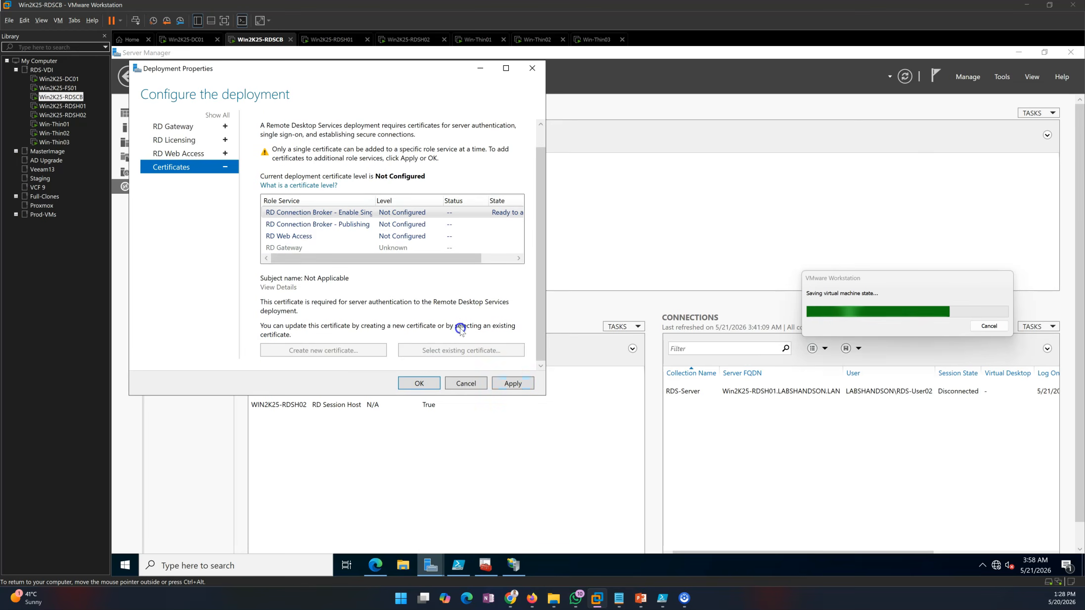
pyautogui.click(512, 383)
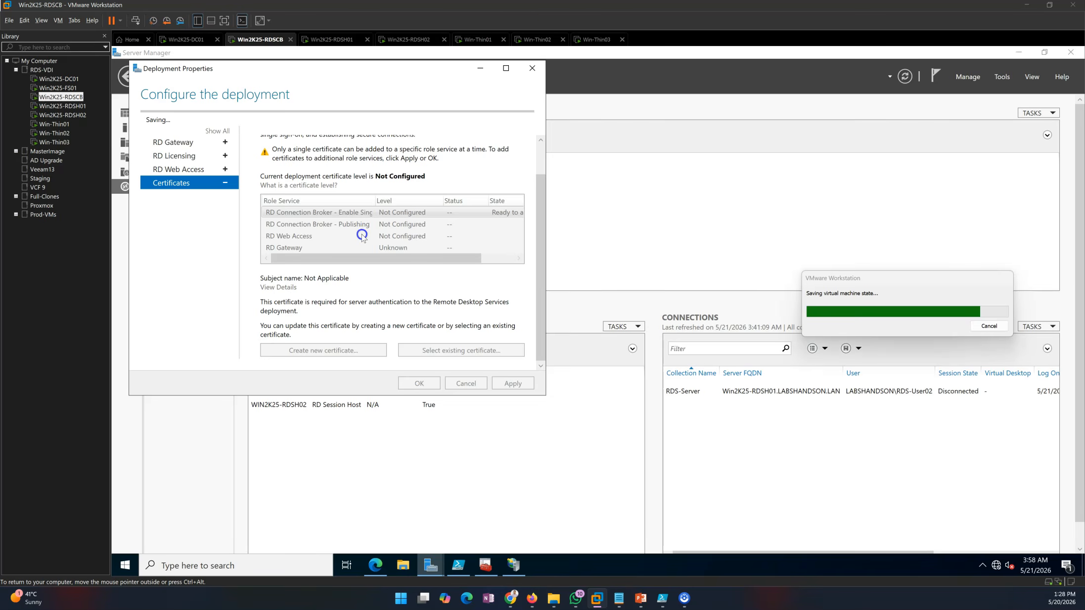
# Revert the Win-Thin01 virtual machine to its current snapshot
pyautogui.rightClick(480, 40)
pyautogui.moveTo(516, 120)
pyautogui.click(621, 131)
pyautogui.click(563, 312)
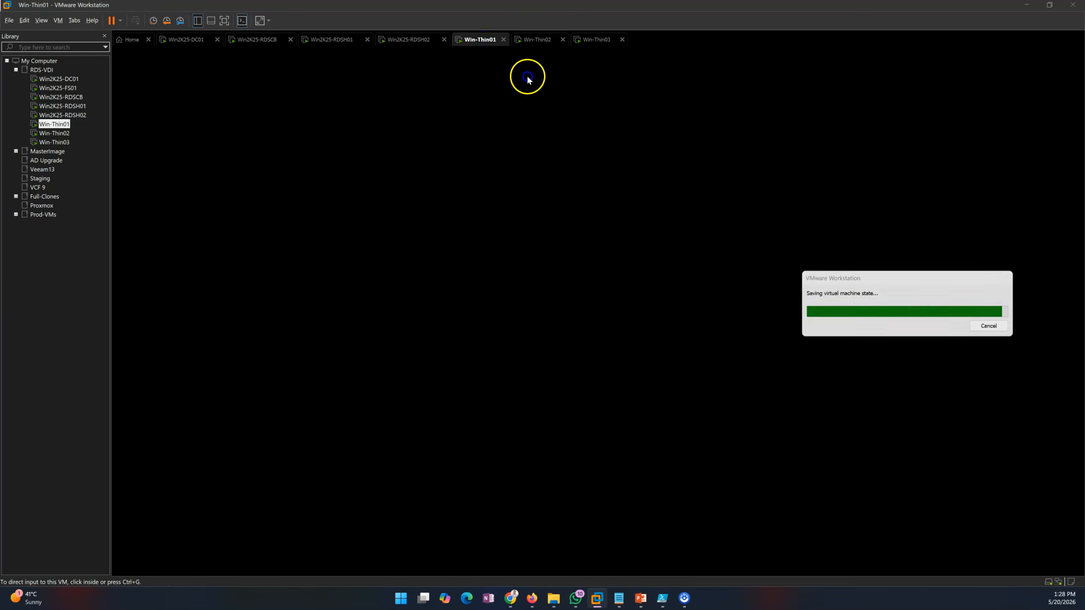
# Restore the VDI Deployment Done snapshot on the Win-Thin02 virtual machine
pyautogui.click(538, 39)
pyautogui.rightClick(538, 40)
pyautogui.moveTo(575, 124)
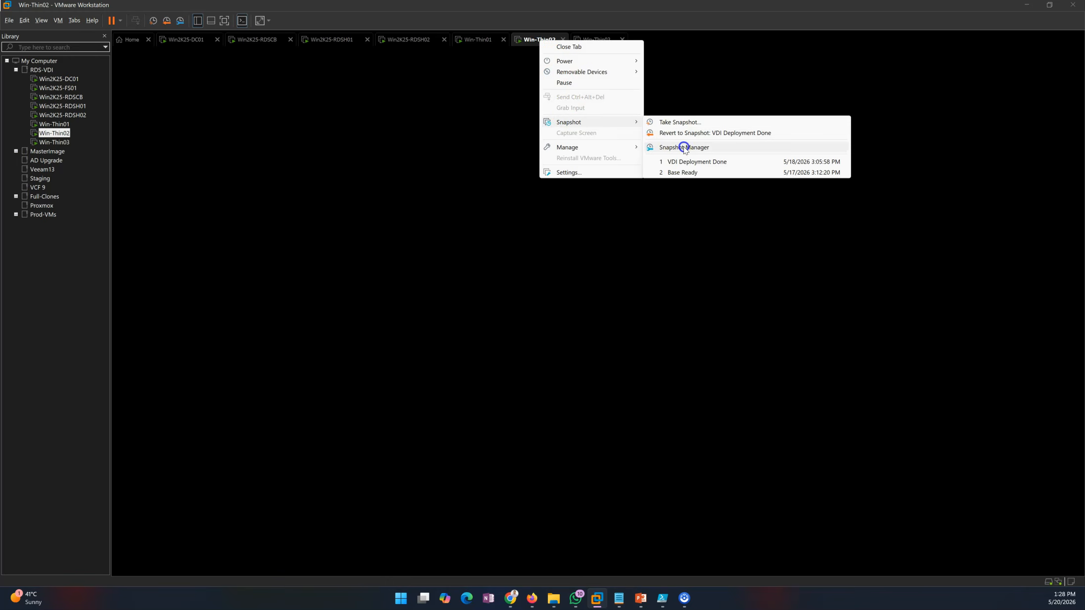
pyautogui.click(683, 164)
pyautogui.click(563, 311)
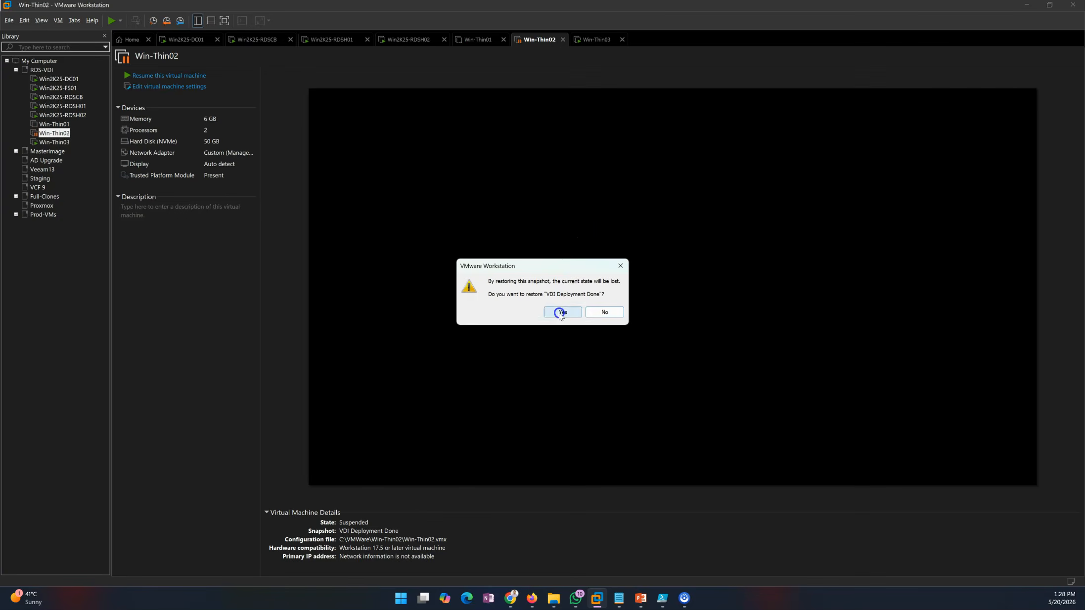
# Revert the Win-Thin03 virtual machine to its current snapshot
pyautogui.click(594, 43)
pyautogui.rightClick(596, 41)
pyautogui.moveTo(632, 121)
pyautogui.click(729, 131)
pyautogui.click(561, 310)
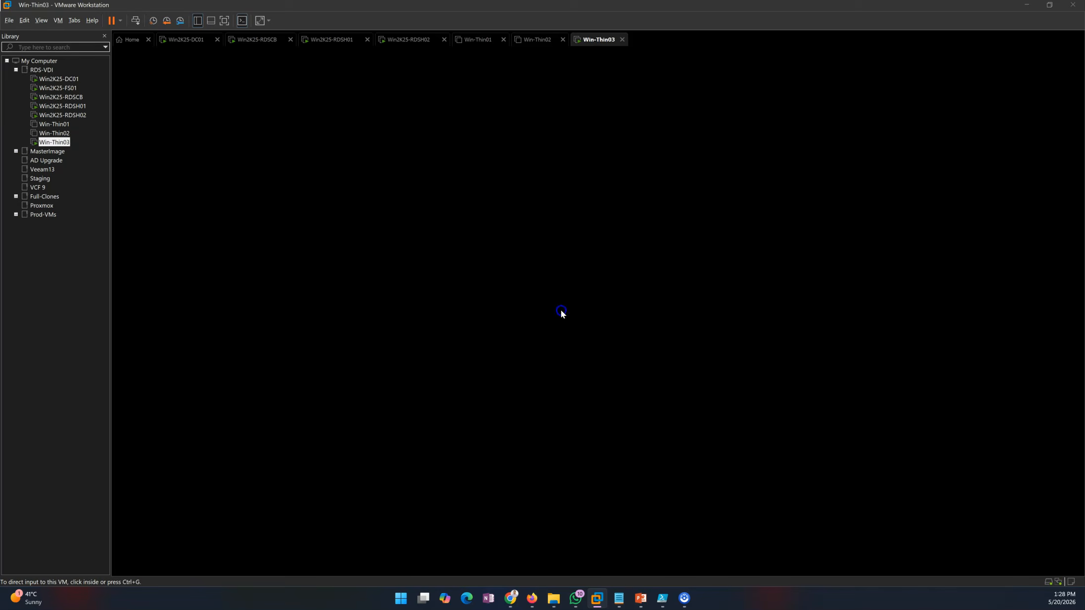
# Back on Win2K25-RDSCB, choose RDS-Self-Signed.pfx from the Desktop as the existing certificate for RD Connection Broker - Publishing
pyautogui.click(331, 43)
pyautogui.click(257, 42)
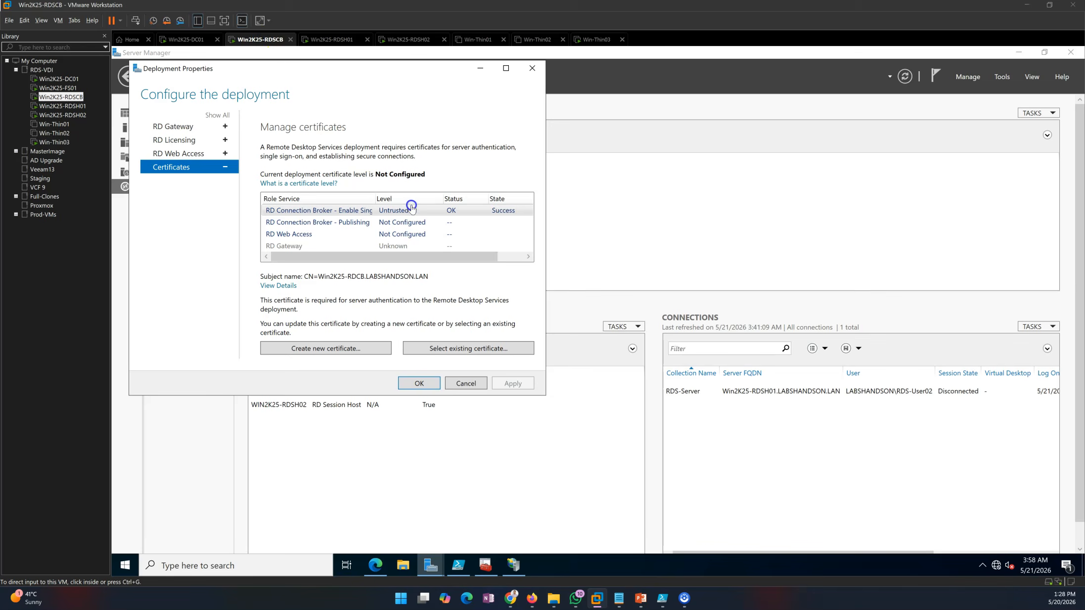
pyautogui.click(395, 212)
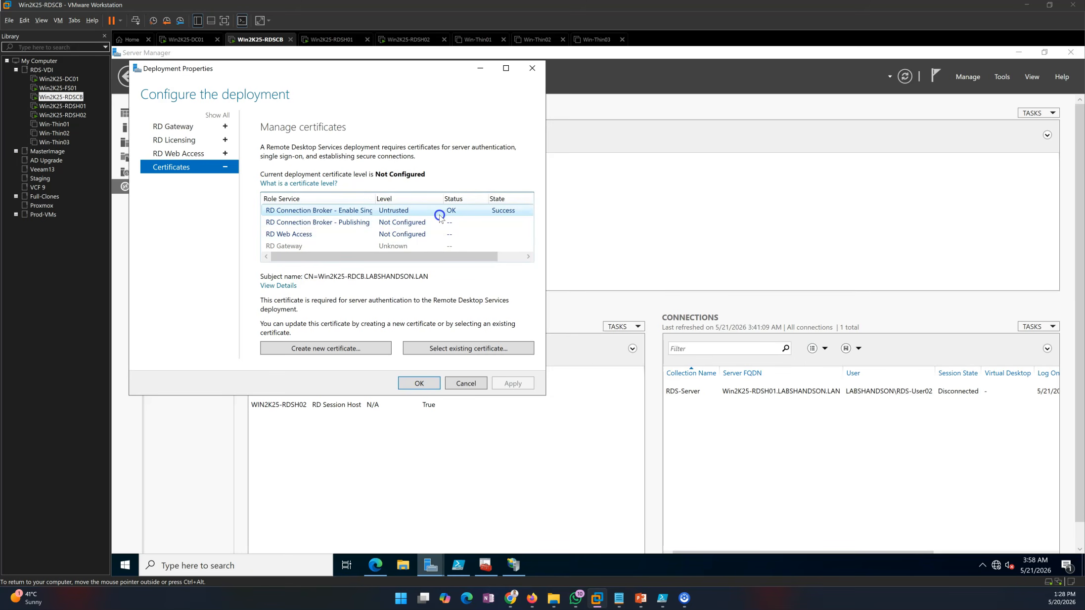
pyautogui.click(422, 221)
pyautogui.click(459, 212)
pyautogui.click(409, 221)
pyautogui.click(463, 348)
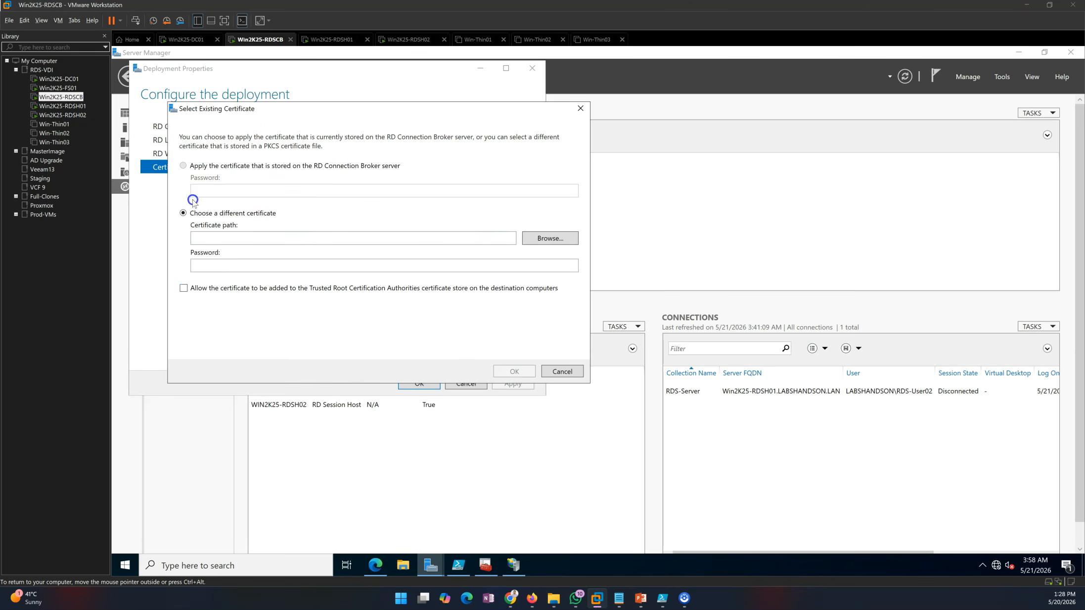
pyautogui.click(548, 238)
pyautogui.doubleClick(273, 196)
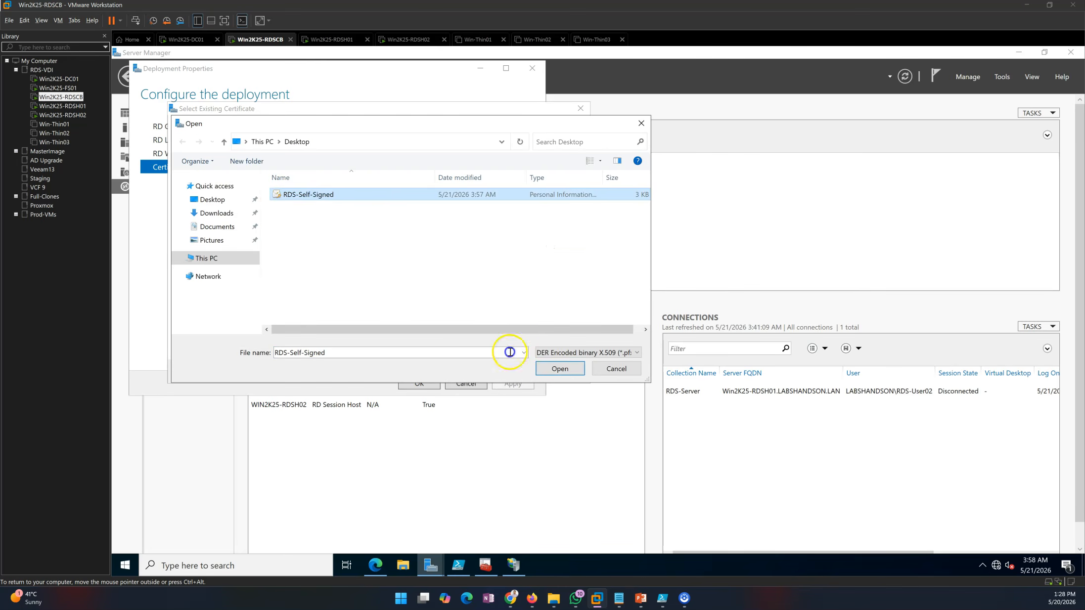
# Enter the certificate password, allow its addition to the trusted root store on destination computers, and apply it to the Publishing role
pyautogui.click(256, 263)
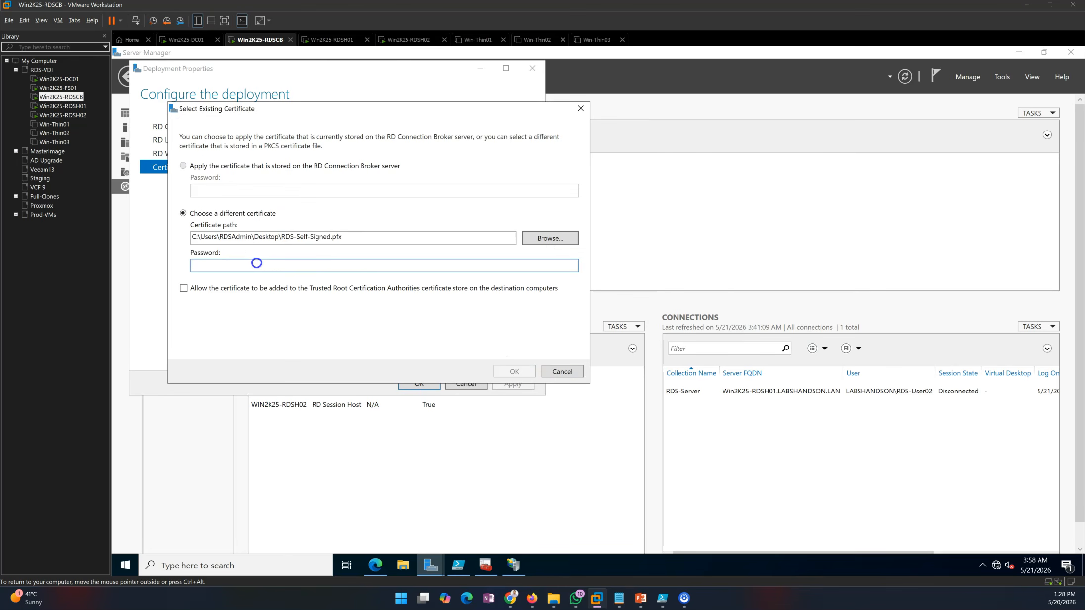
pyautogui.click(246, 287)
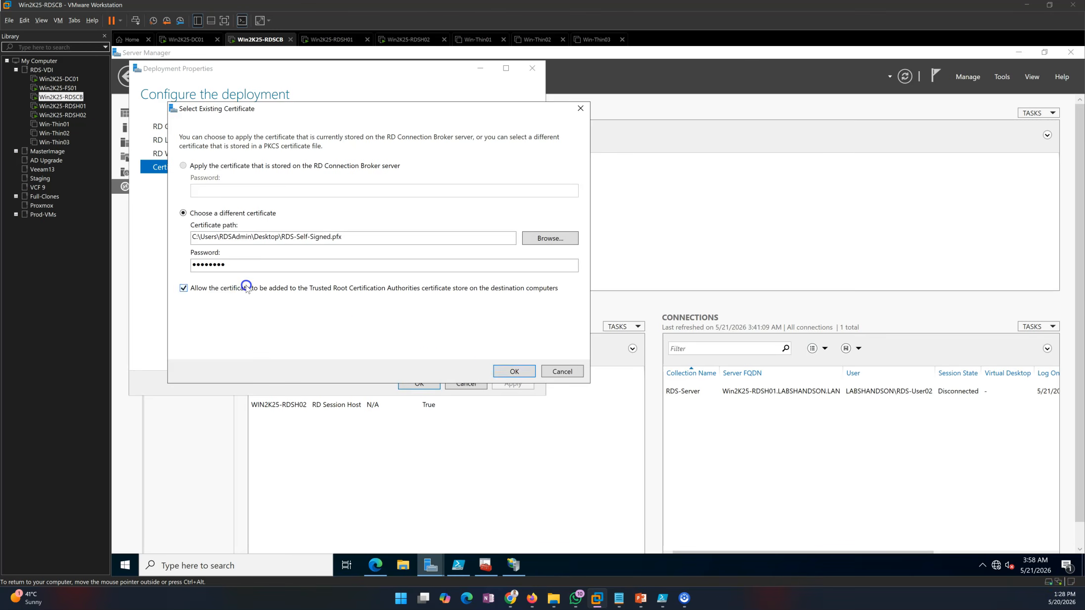
pyautogui.click(509, 383)
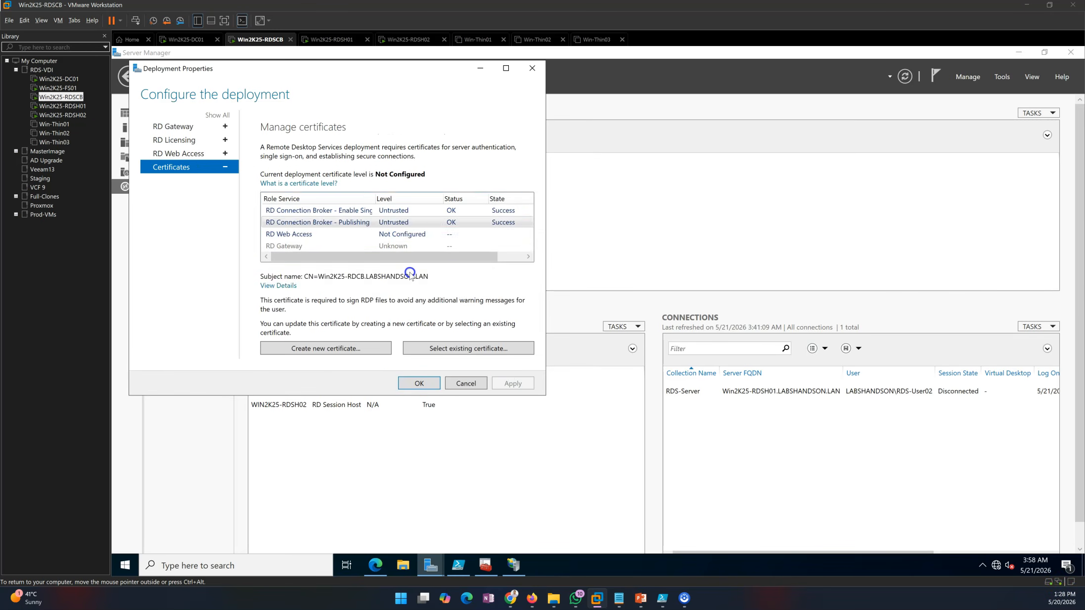
# Choose RDS-Self-Signed.pfx from the Desktop as the existing certificate for the RD Web Access role
pyautogui.click(464, 348)
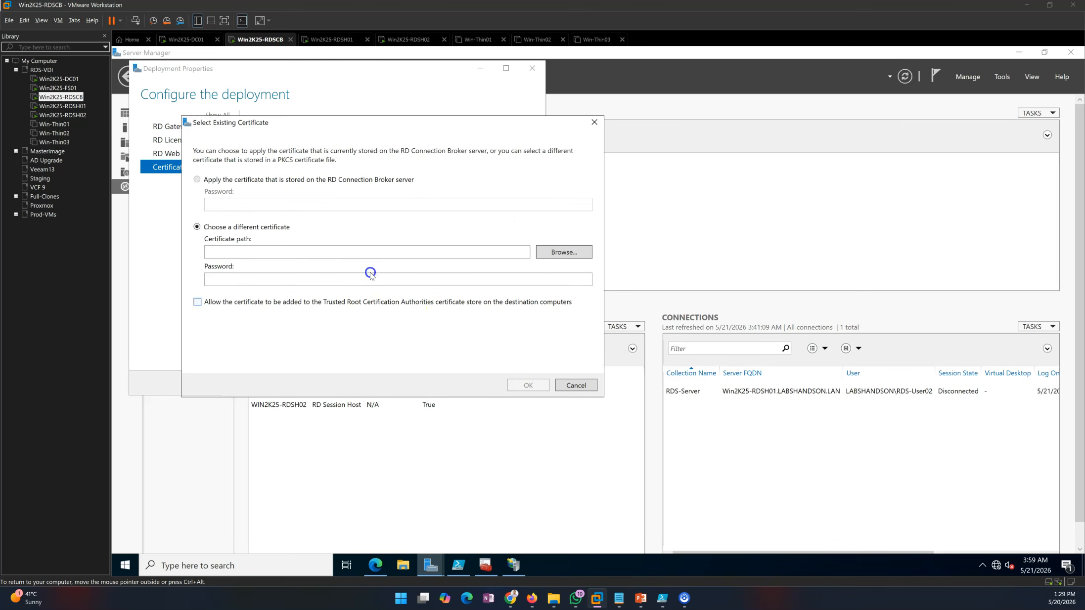
pyautogui.click(630, 249)
pyautogui.click(321, 213)
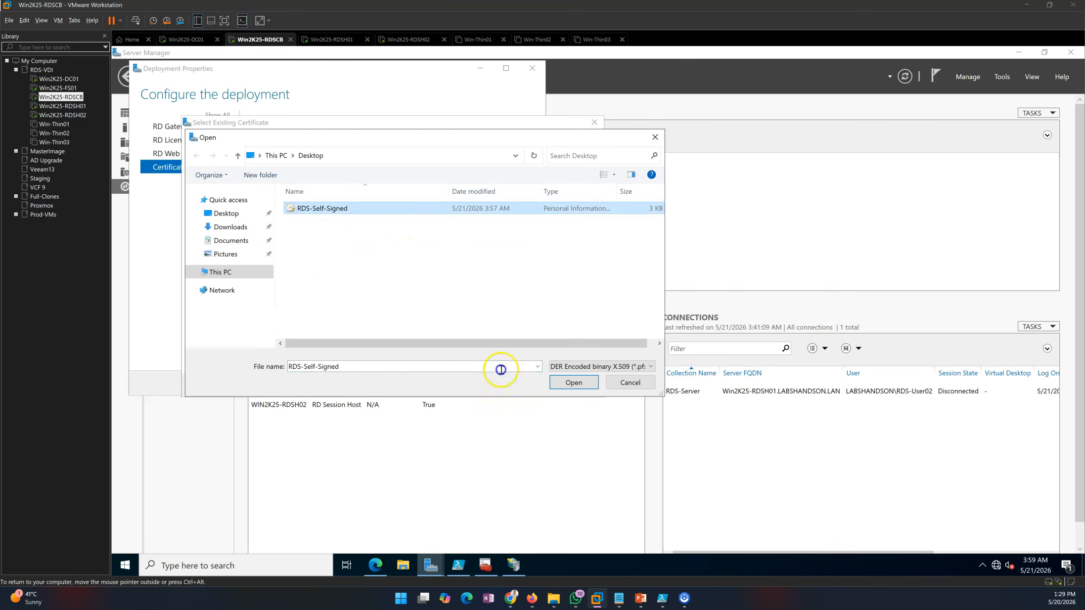
pyautogui.click(573, 382)
# Enter the certificate password, allow its addition to the trusted root store on destination computers, and apply it to RD Web Access
pyautogui.click(246, 277)
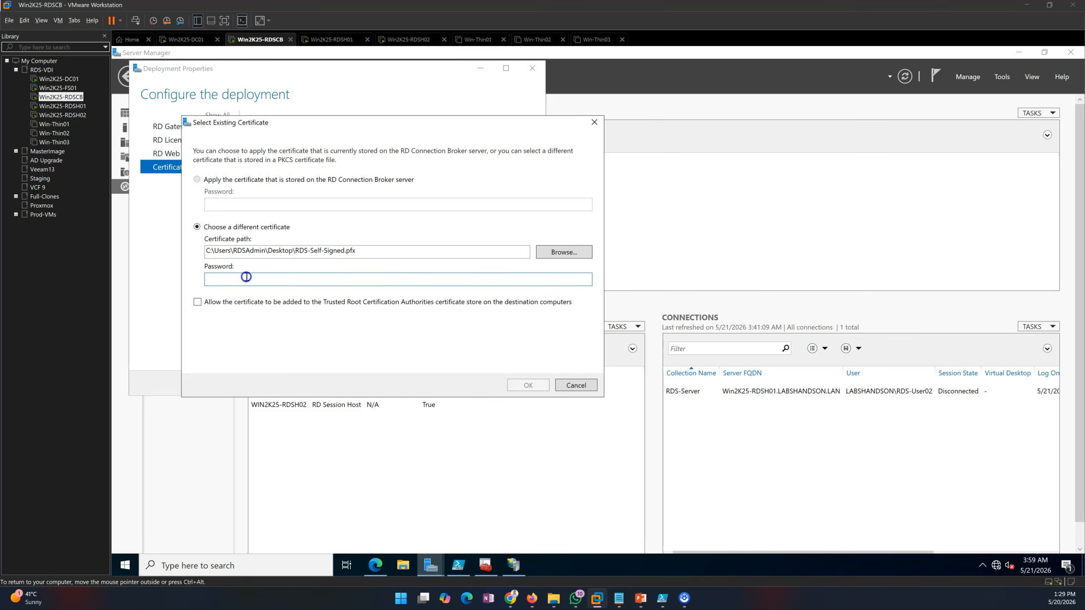
pyautogui.write('••••••••')
pyautogui.click(299, 301)
pyautogui.click(528, 385)
pyautogui.click(514, 384)
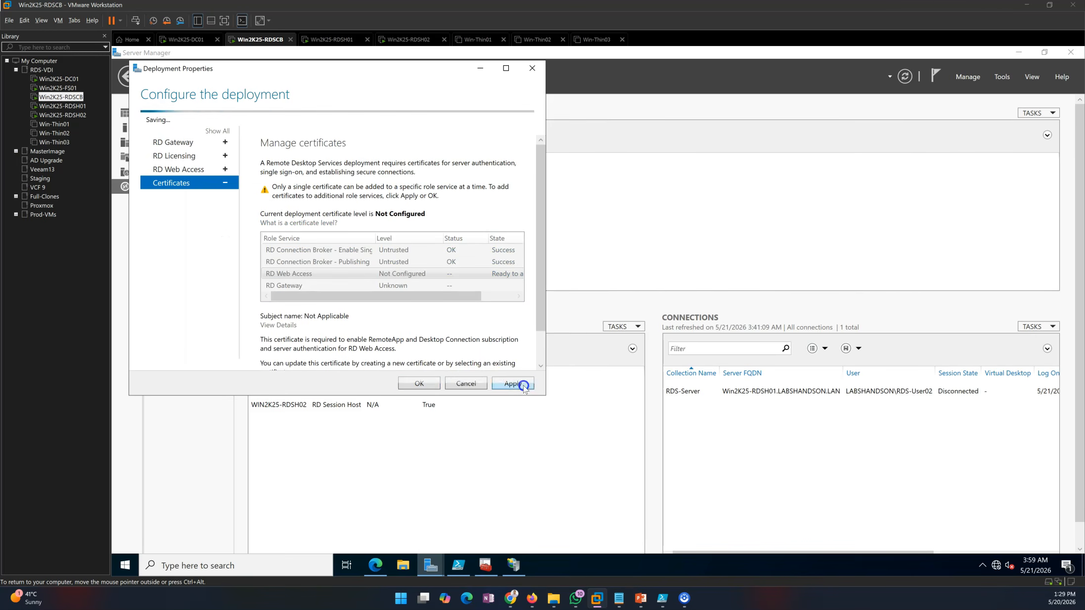
# Check the certificate level and status of each role service and close the deployment properties, keeping the settings
pyautogui.click(391, 222)
pyautogui.click(397, 212)
pyautogui.click(396, 223)
pyautogui.click(395, 235)
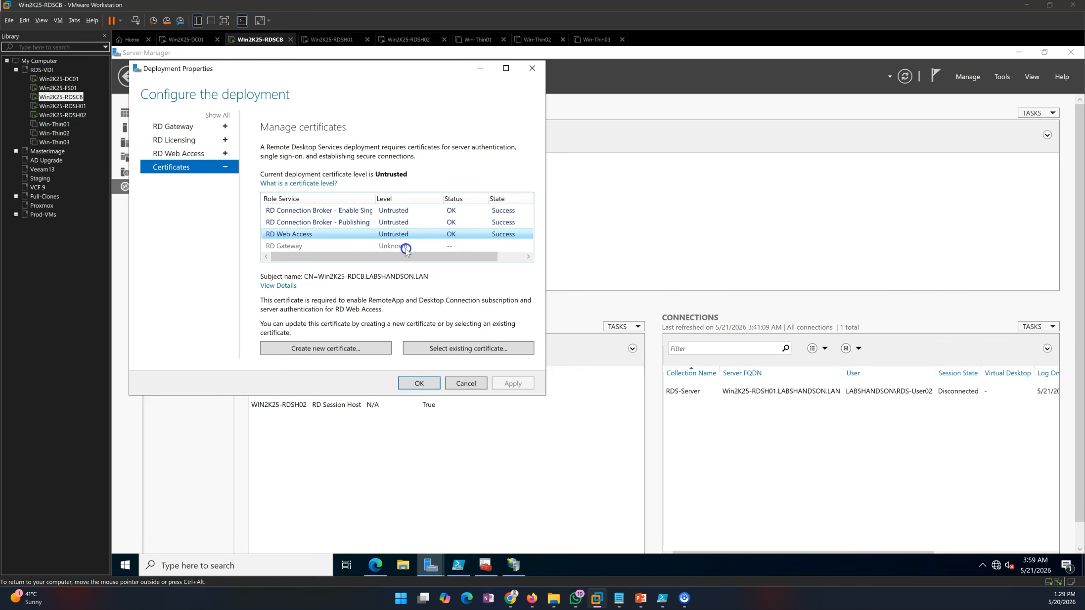
pyautogui.click(443, 404)
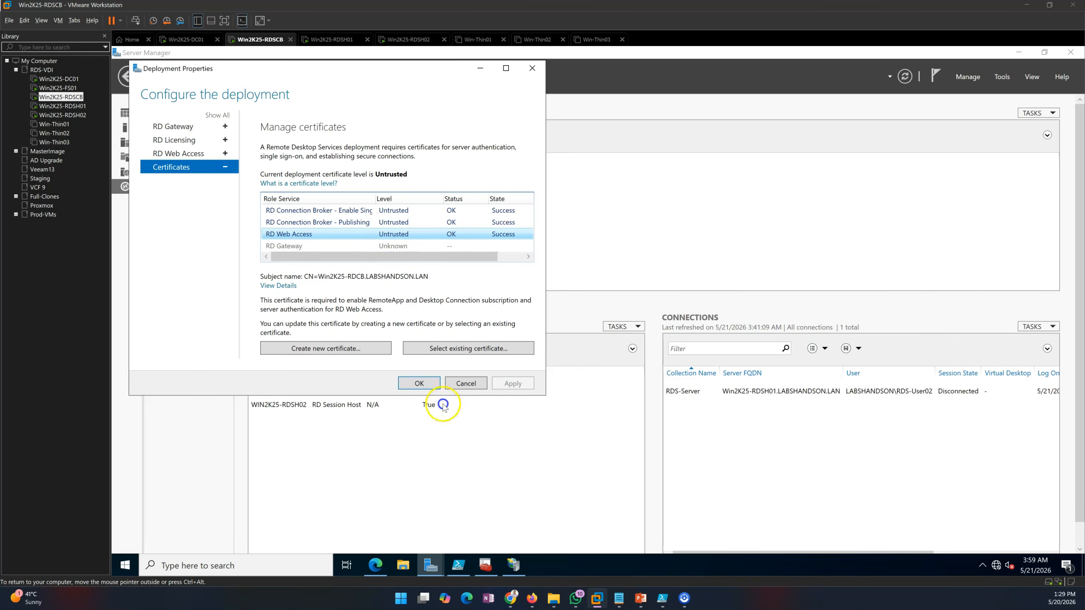
pyautogui.click(419, 384)
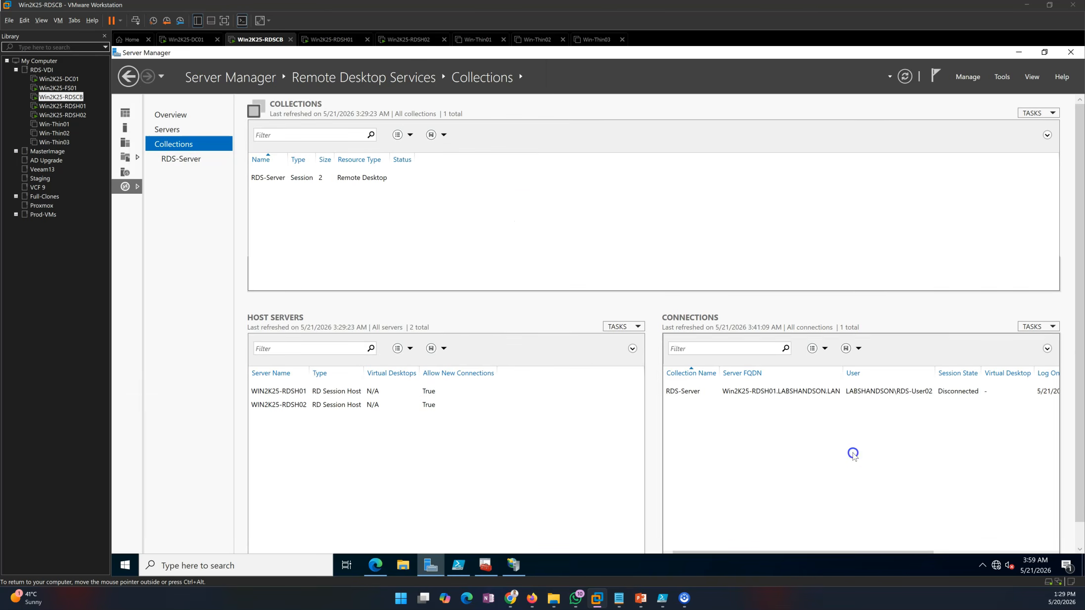
# Refresh the Remote Desktop Services collections and return to the server certificates in IIS Manager
pyautogui.click(904, 77)
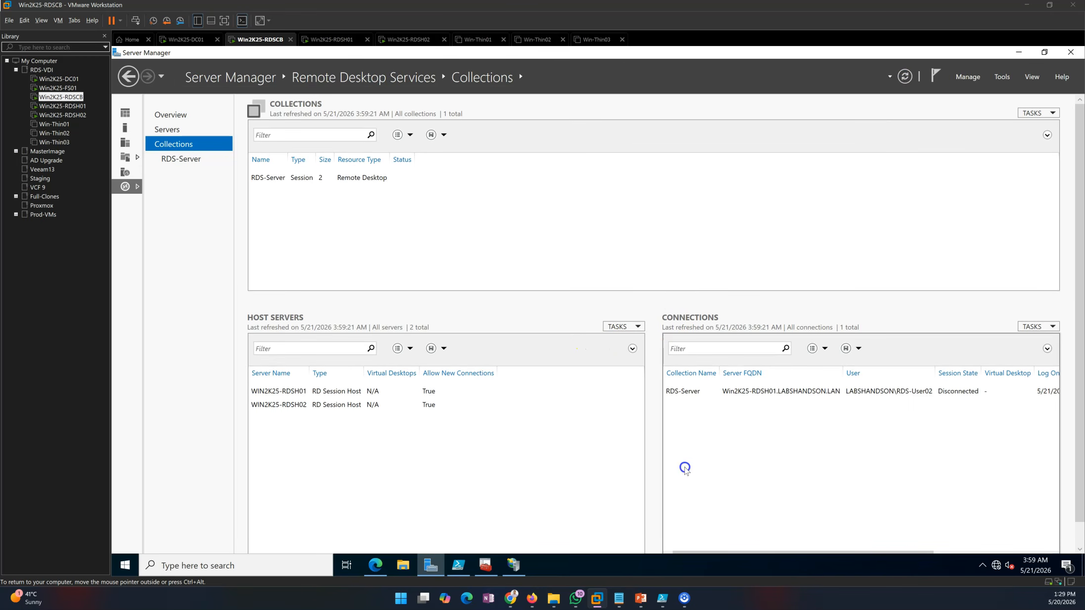
pyautogui.click(515, 563)
pyautogui.rightClick(176, 135)
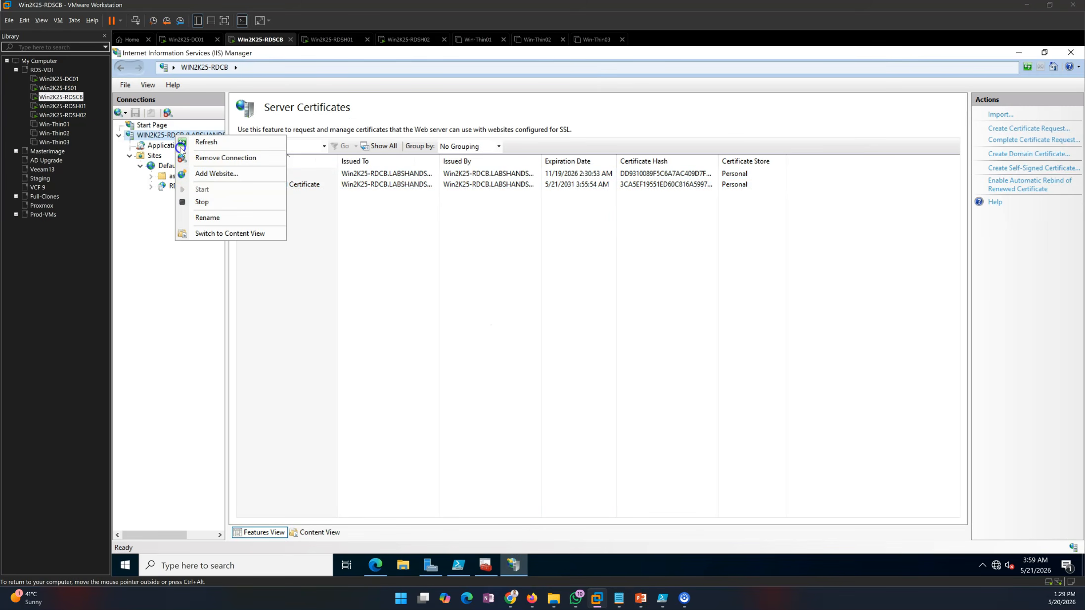
pyautogui.click(368, 278)
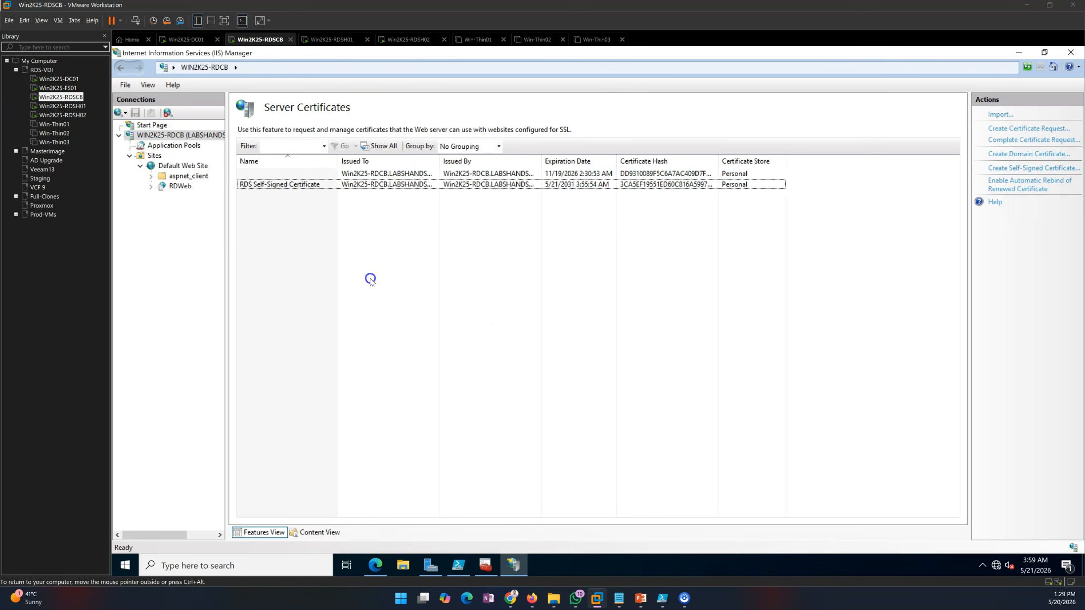
# Check which SSL certificate the Default Web Site's https binding on port 443 uses, and close the bindings without saving
pyautogui.click(193, 144)
pyautogui.click(183, 135)
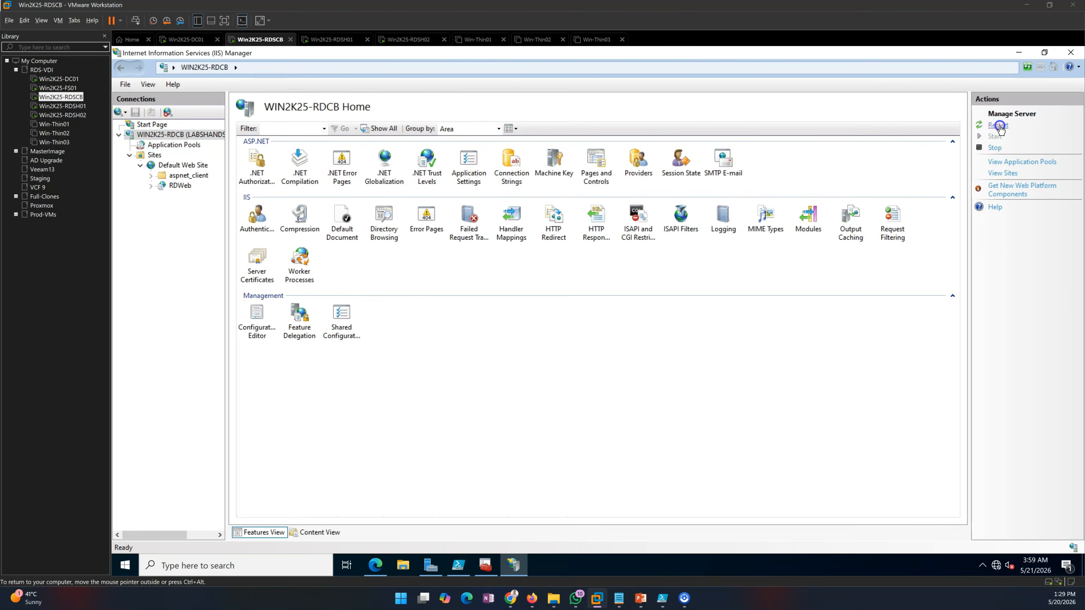
pyautogui.click(182, 165)
pyautogui.rightClick(182, 168)
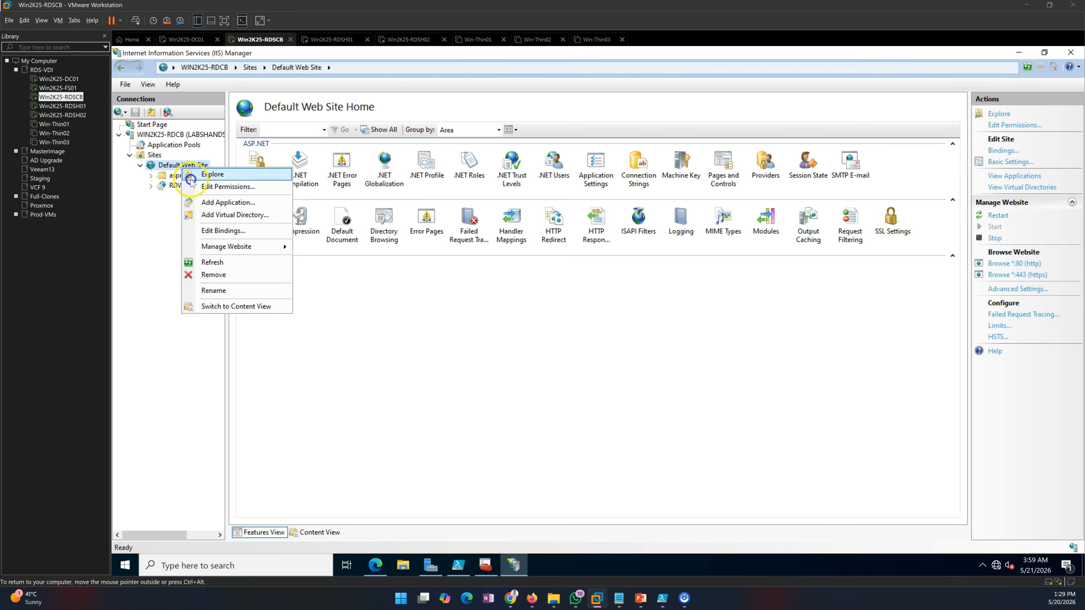
pyautogui.click(228, 230)
pyautogui.click(514, 247)
pyautogui.click(741, 243)
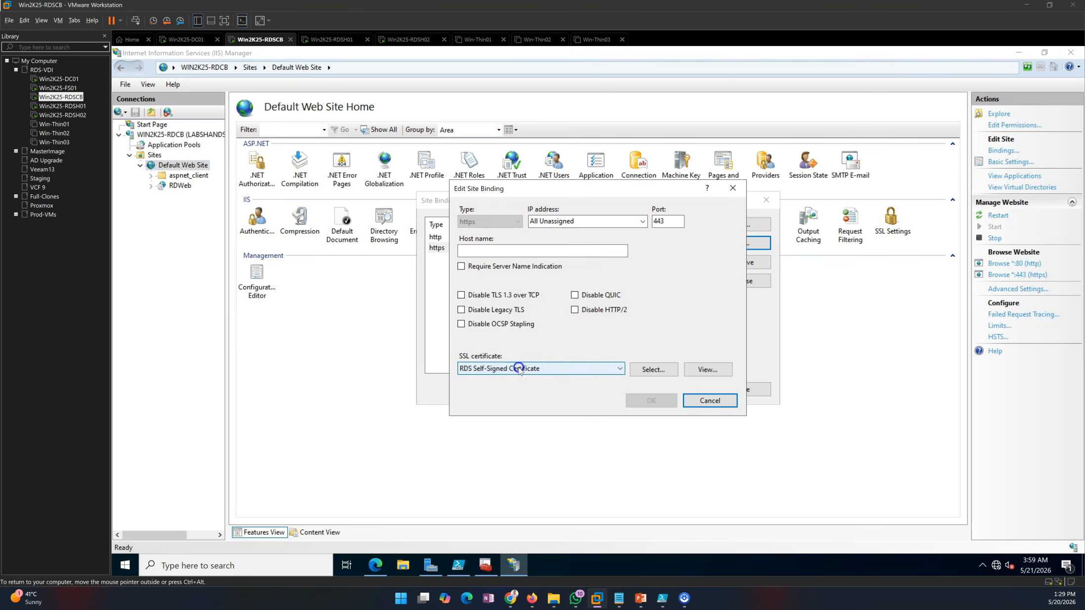
pyautogui.click(475, 368)
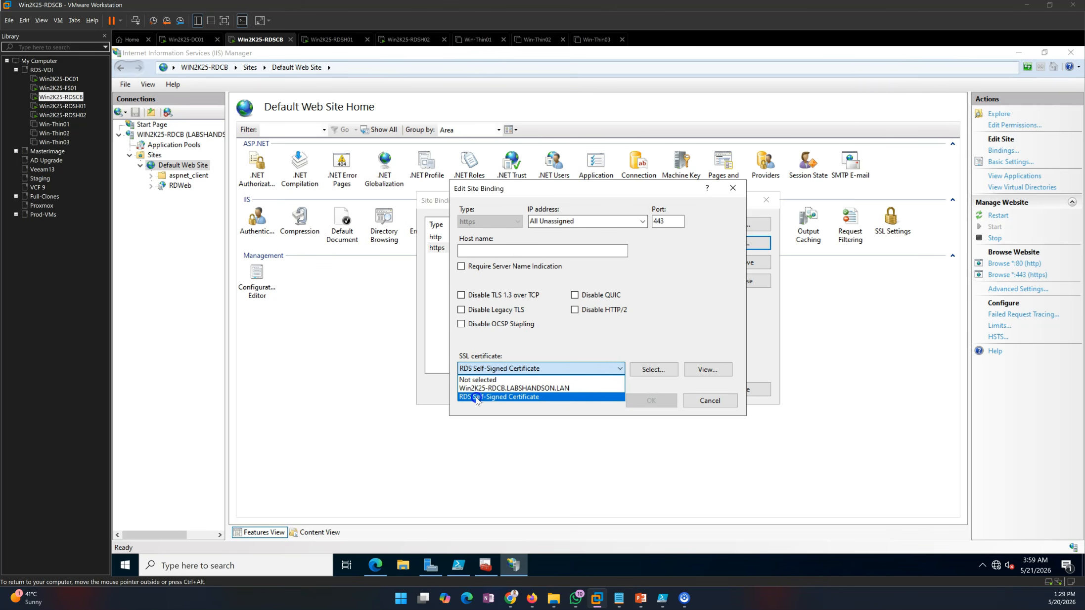
pyautogui.click(528, 397)
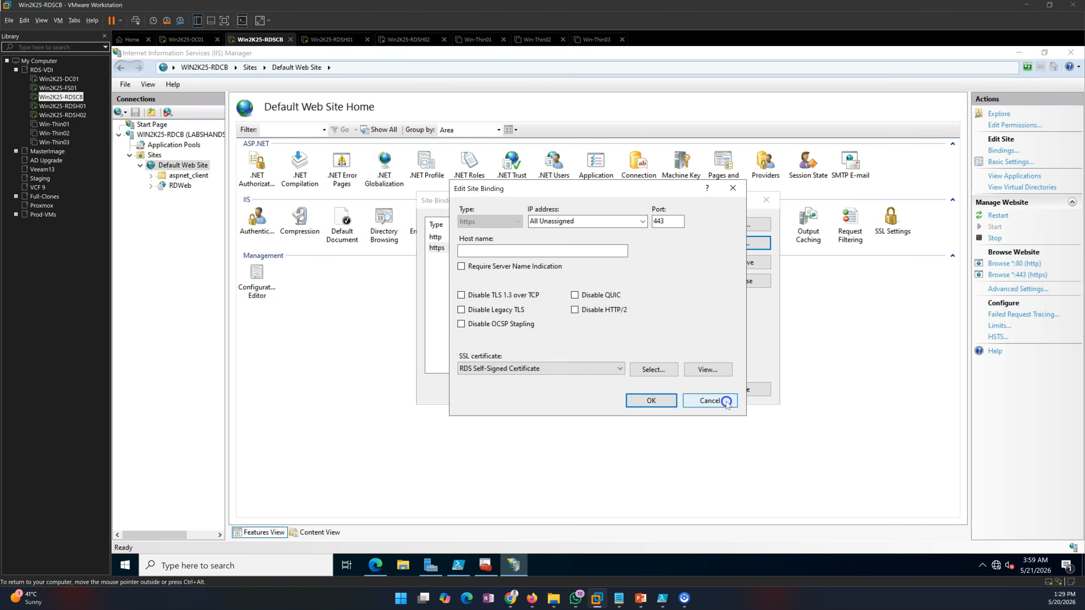
pyautogui.click(709, 400)
pyautogui.click(756, 390)
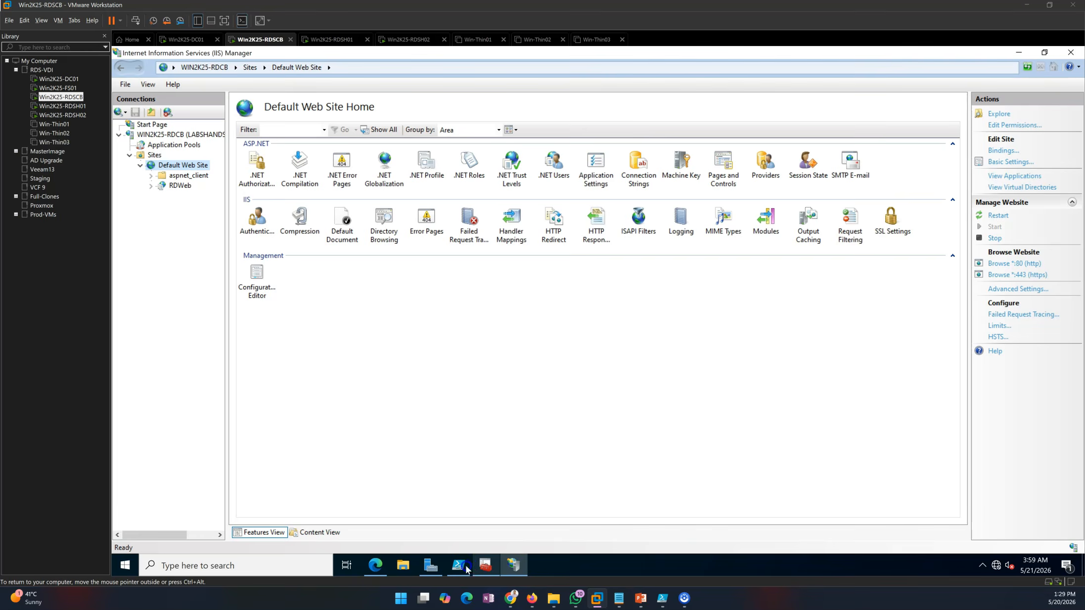
# Delete the certificate expiring 11/19/2026 from the local computer's Personal store in the certificates console
pyautogui.click(437, 569)
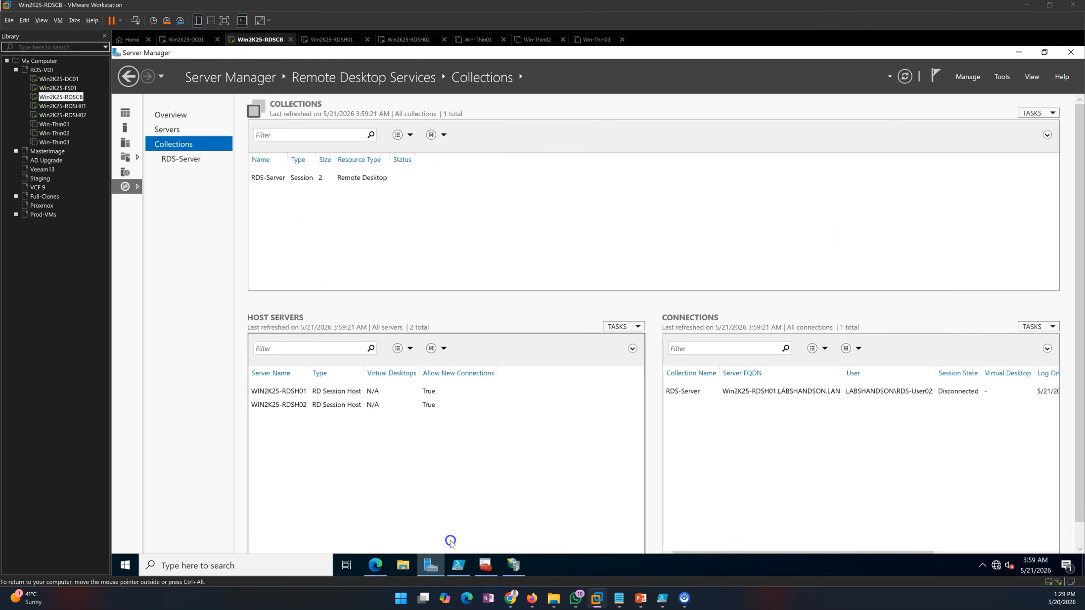
pyautogui.click(475, 557)
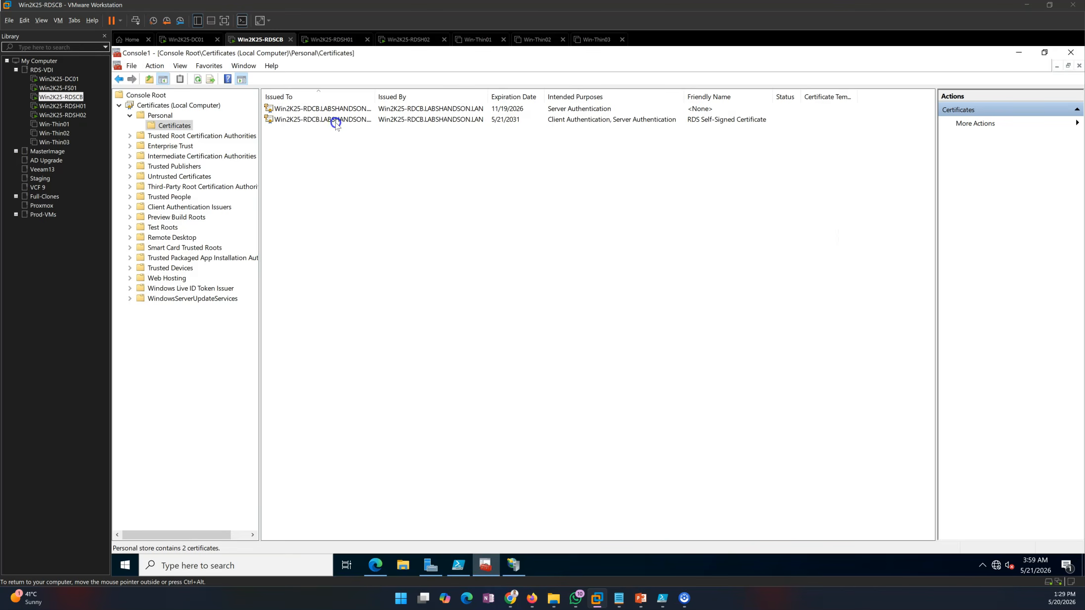
pyautogui.click(386, 110)
pyautogui.rightClick(577, 112)
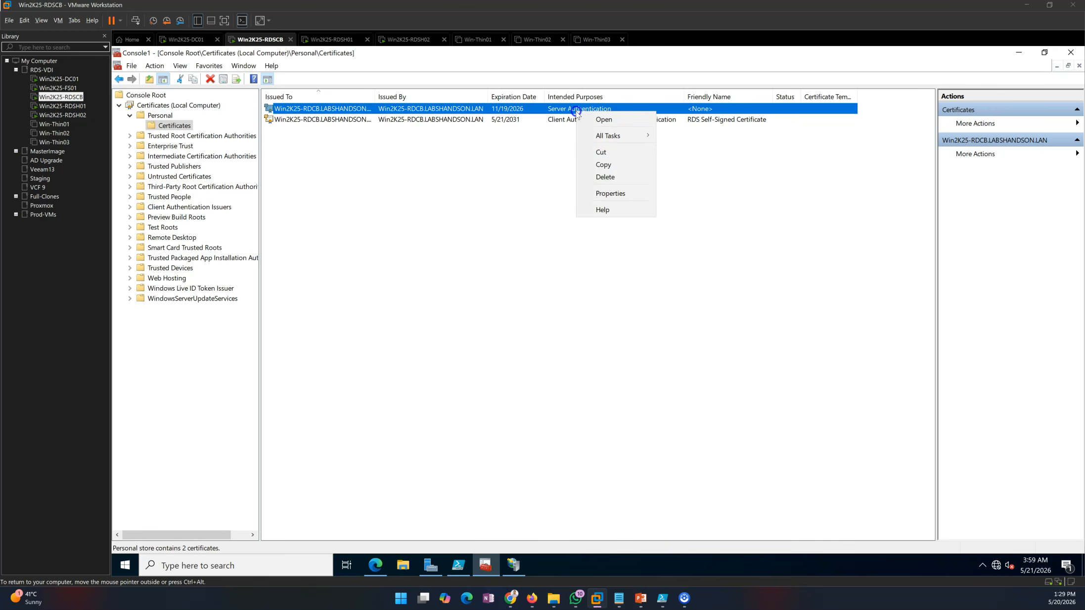
pyautogui.click(613, 177)
pyautogui.click(631, 390)
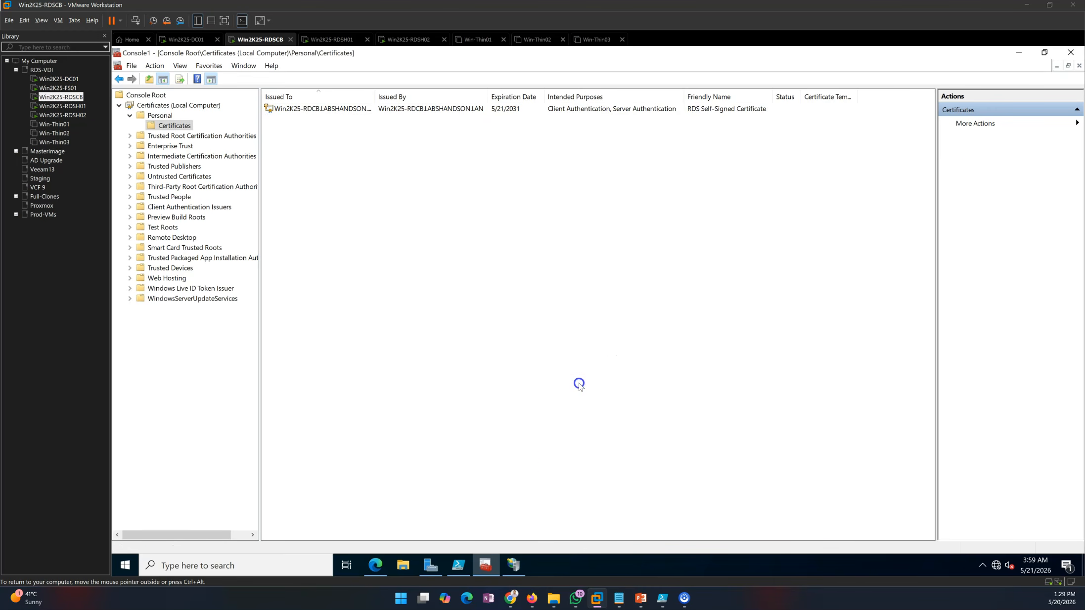
# Return to IIS Manager and check the server certificates of WIN2K25-RDCB
pyautogui.click(515, 566)
pyautogui.click(516, 566)
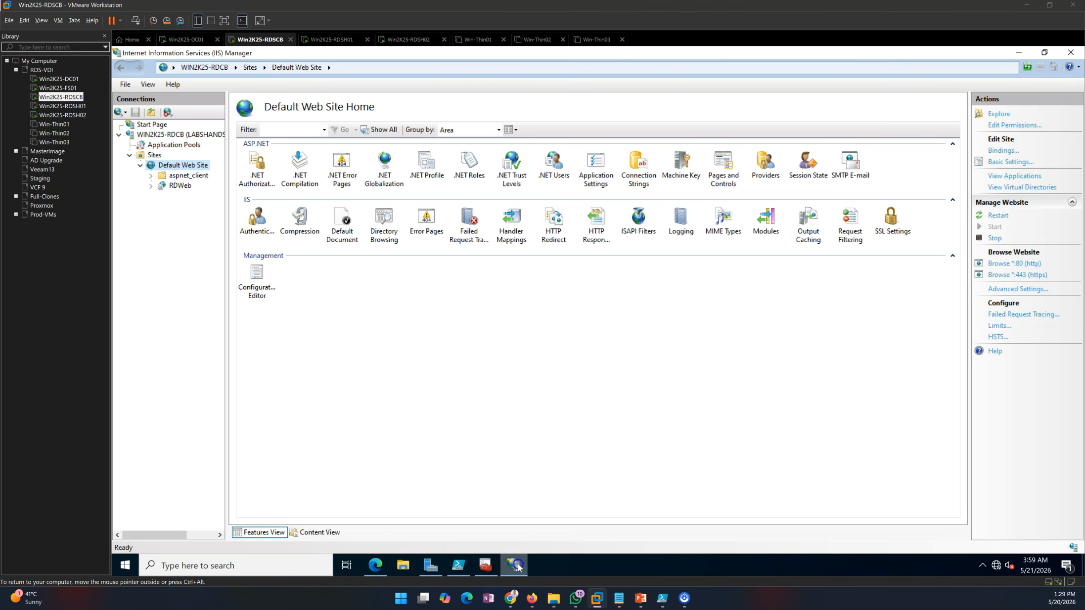
pyautogui.click(181, 135)
pyautogui.doubleClick(256, 267)
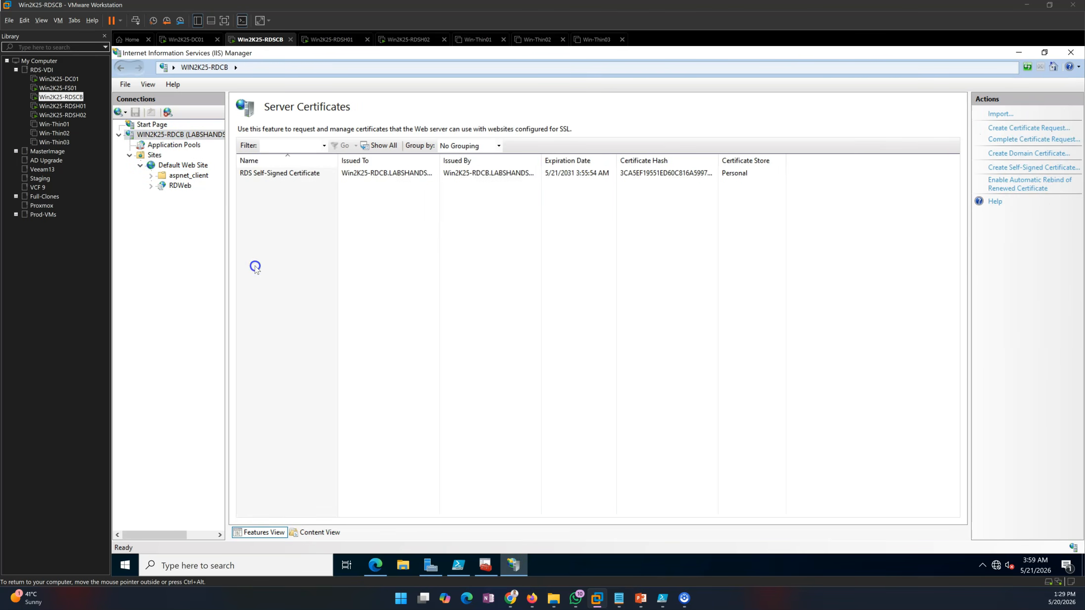
pyautogui.click(425, 174)
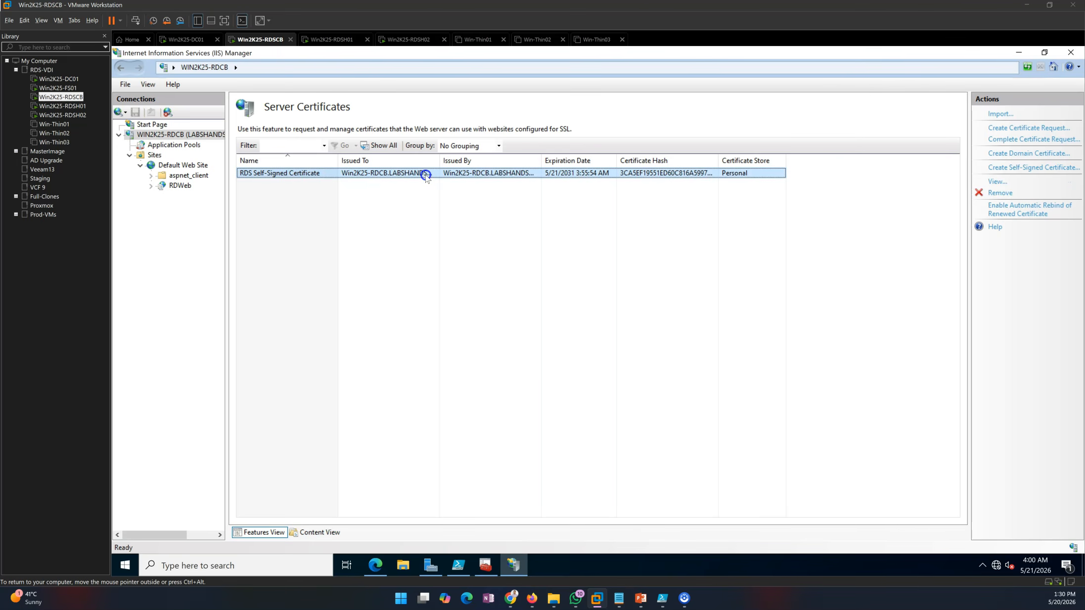
pyautogui.click(556, 300)
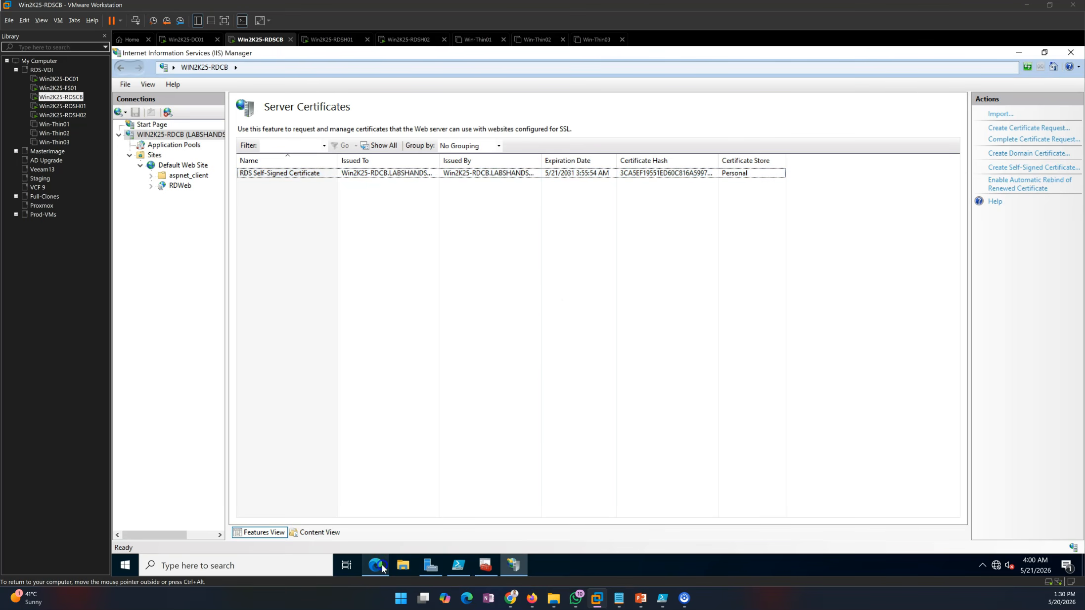
pyautogui.click(550, 62)
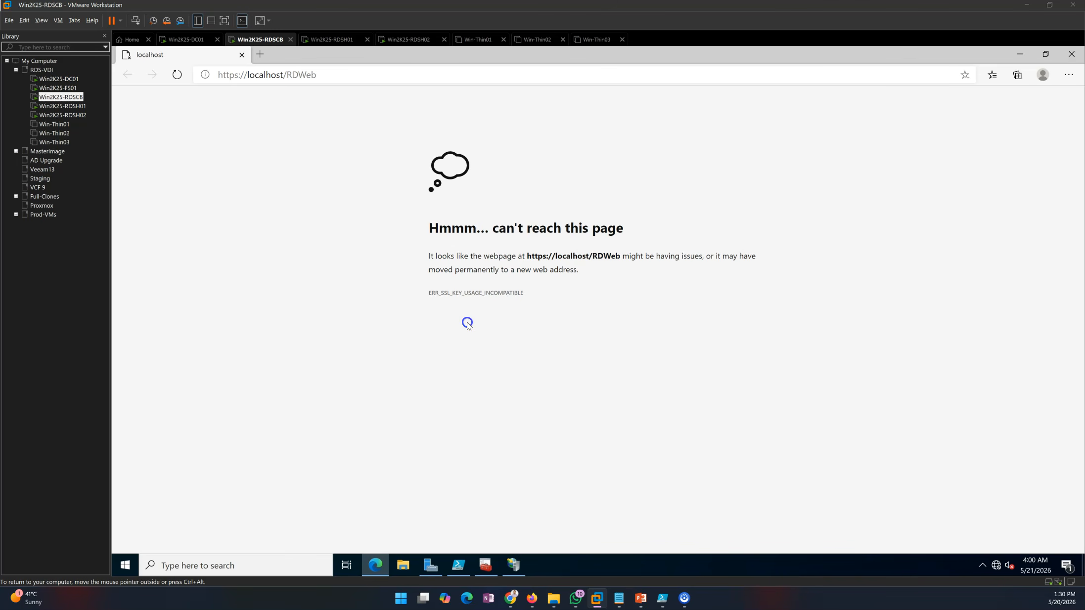
pyautogui.click(179, 75)
pyautogui.click(514, 563)
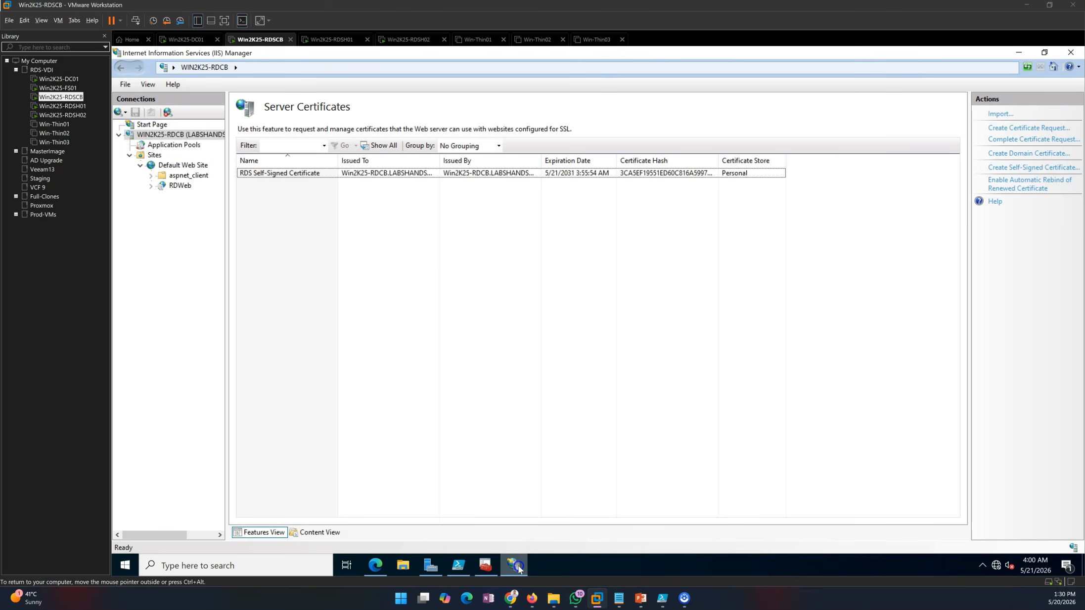
# Open the RD Web Access URL from the deployment properties in Server Manager and close the old localhost browser tab
pyautogui.click(430, 564)
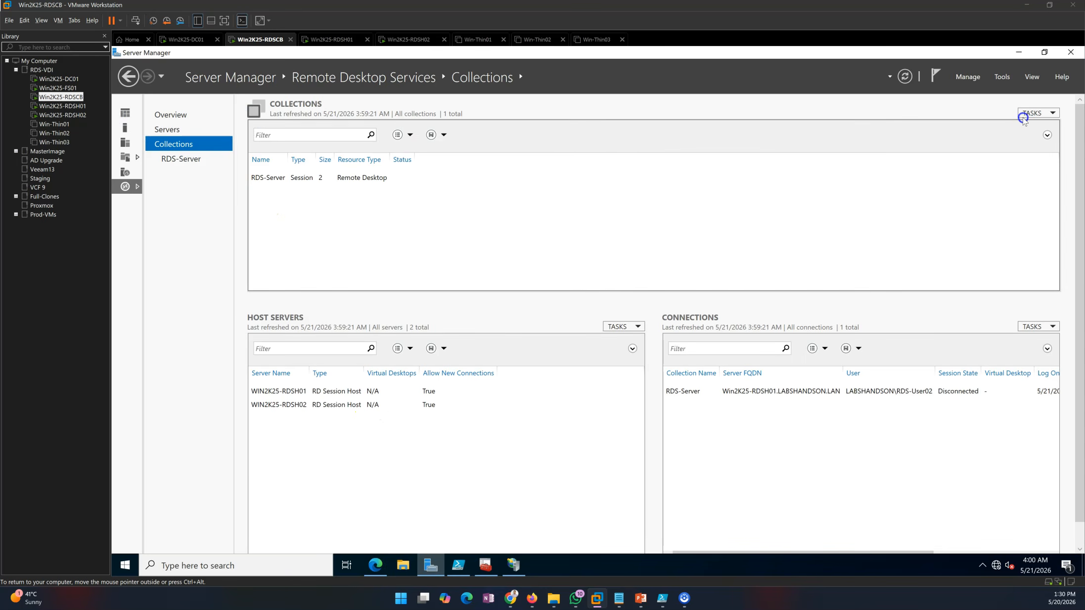
pyautogui.click(1038, 112)
pyautogui.click(1019, 149)
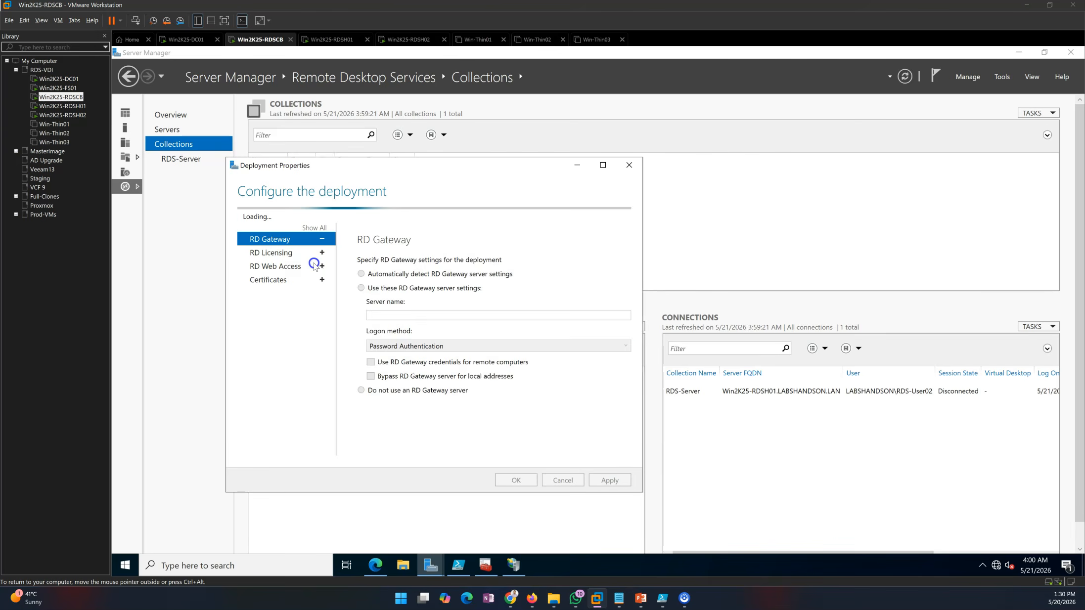
pyautogui.click(287, 263)
pyautogui.click(297, 250)
pyautogui.click(581, 257)
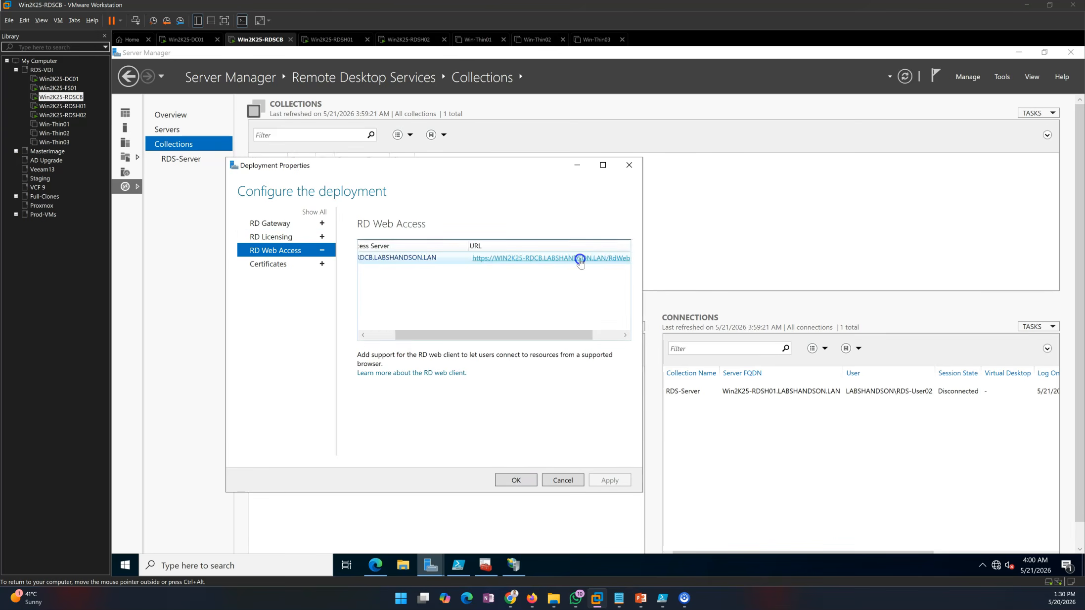
pyautogui.click(218, 58)
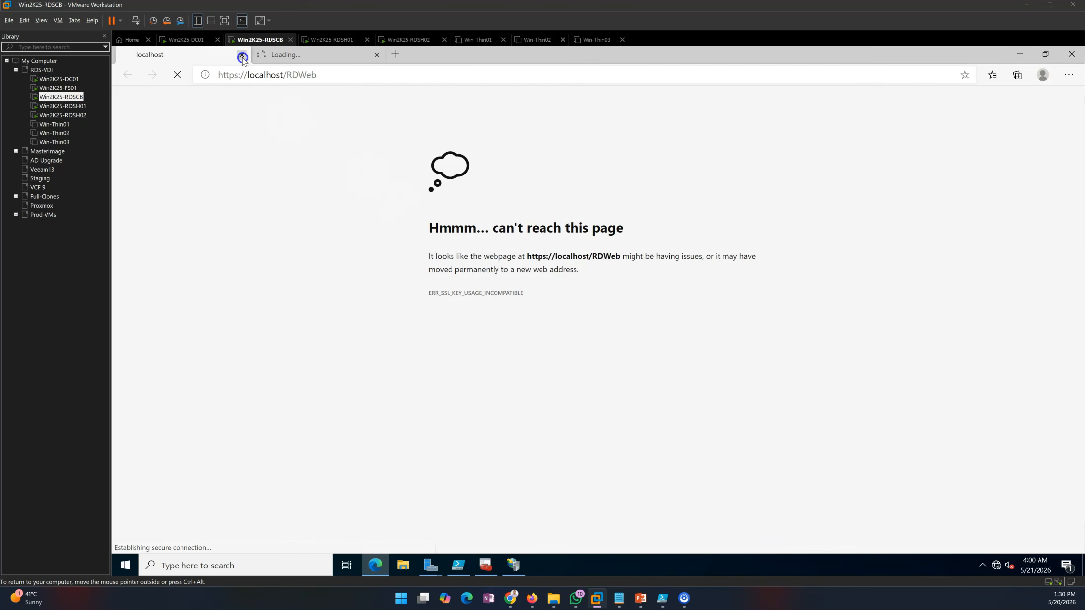
pyautogui.click(241, 54)
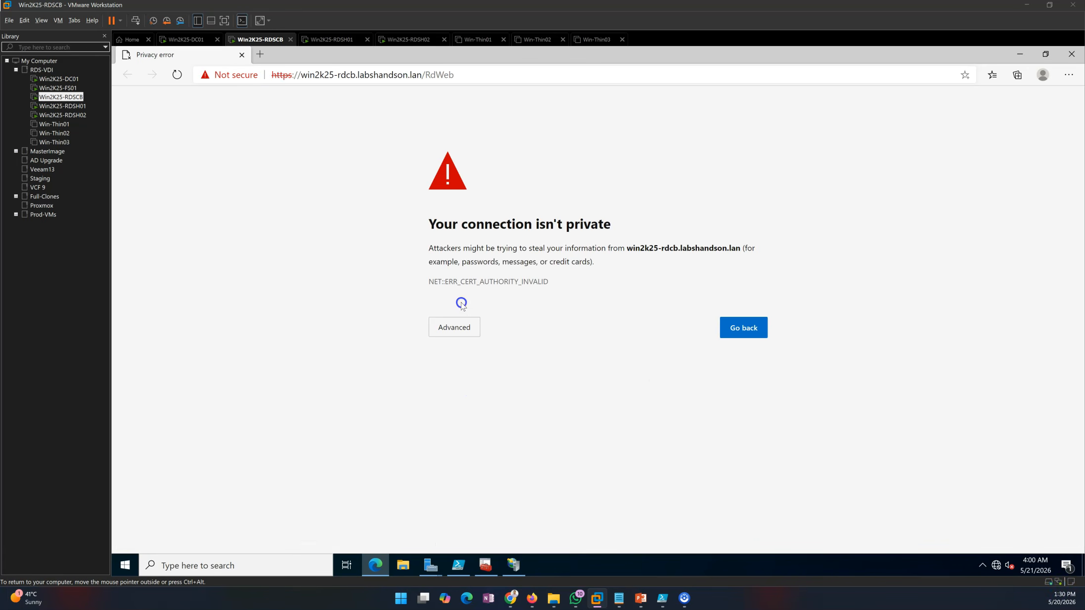
# Expand the certificate error on the RdWeb page and examine the certificate's subject, issuer and expiry date
pyautogui.click(463, 282)
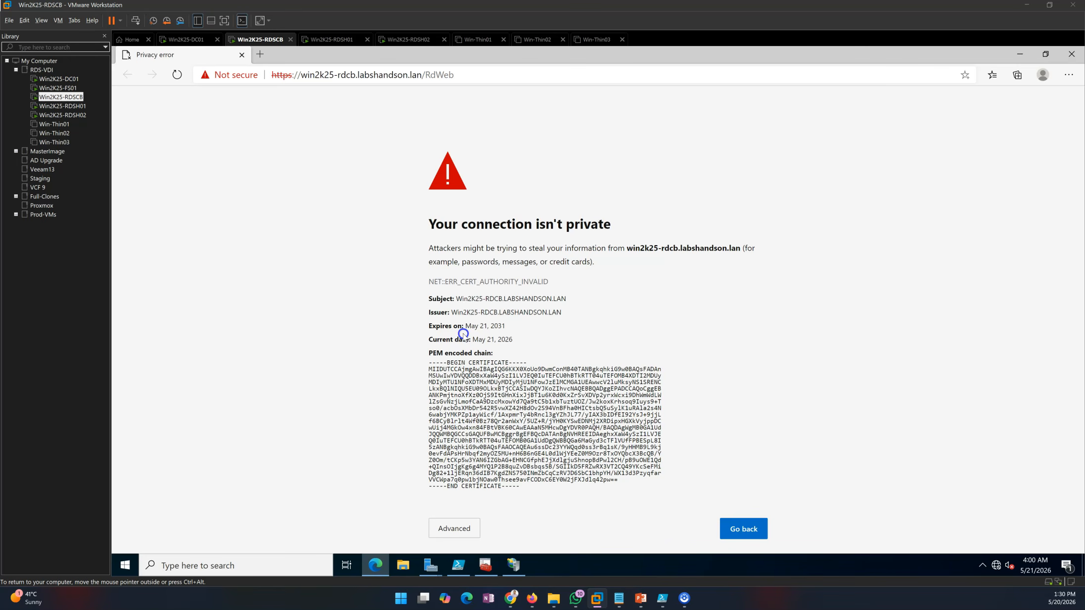
pyautogui.moveTo(473, 298); pyautogui.dragTo(452, 308)
pyautogui.click(595, 297)
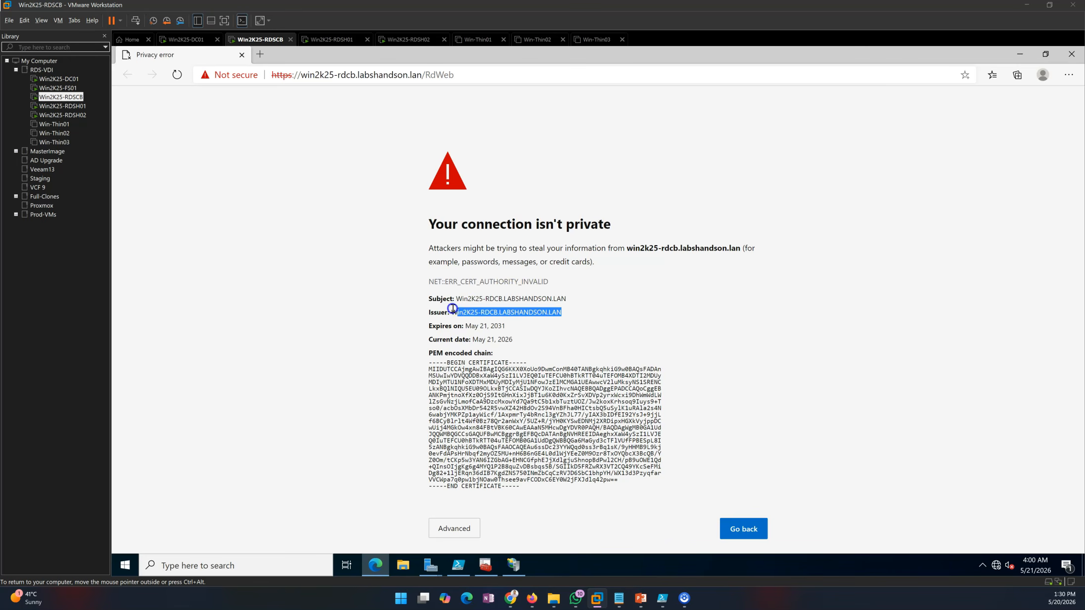
pyautogui.click(481, 404)
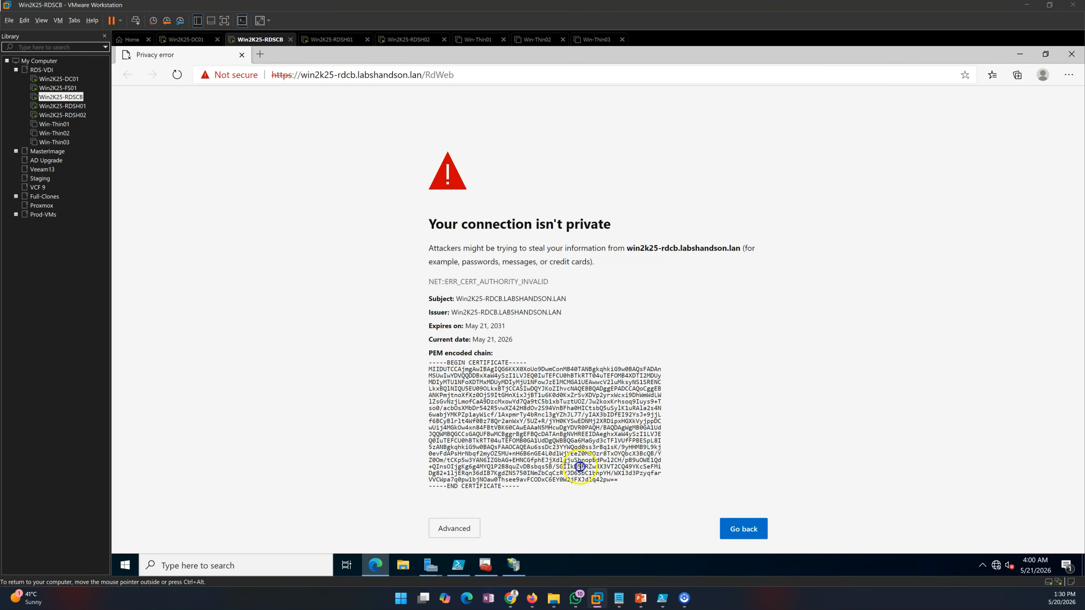
# Bypass the privacy warning and continue to the RD Web Access sign-in page of win2k25-rdcb.labshandson.lan
pyautogui.click(457, 528)
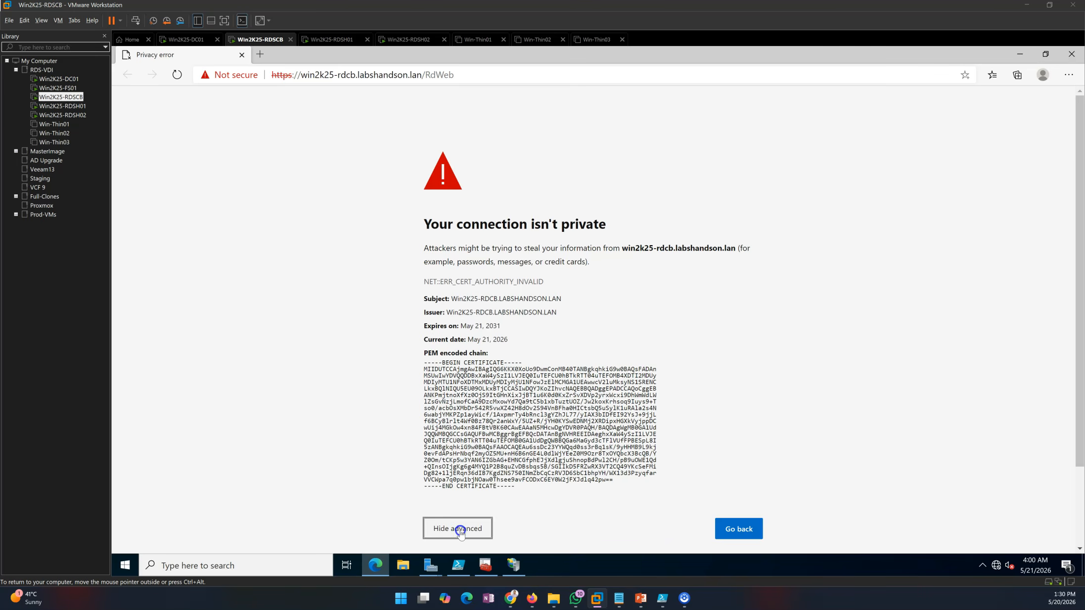
pyautogui.scroll(-2, 623, 497)
pyautogui.click(534, 519)
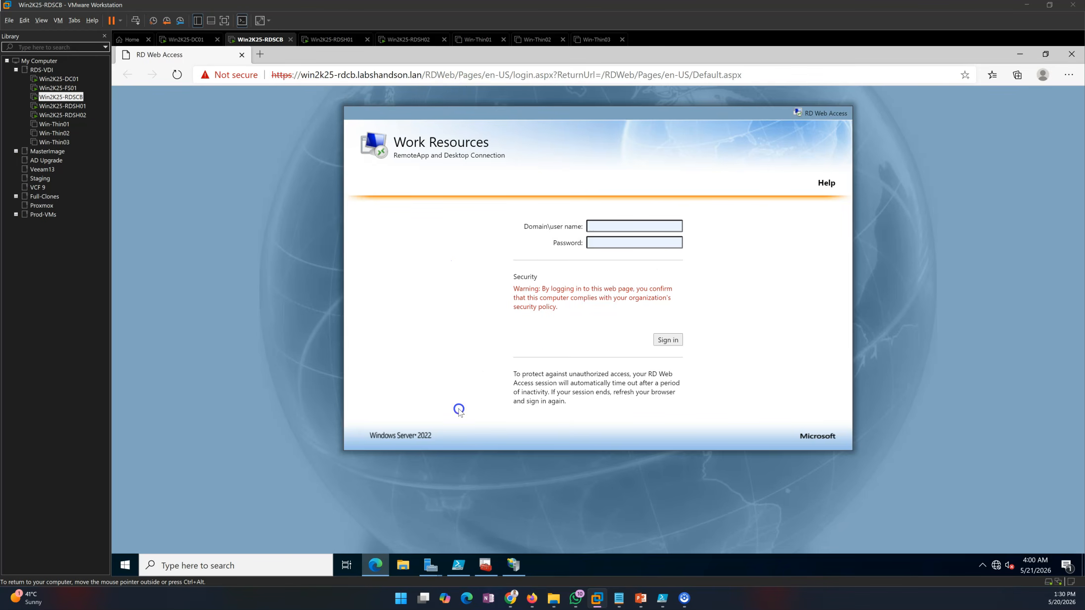
# Power on the Win-Thin01, Win-Thin02 and Win-Thin03 virtual machines and return to Win2K25-RDSCB
pyautogui.click(683, 598)
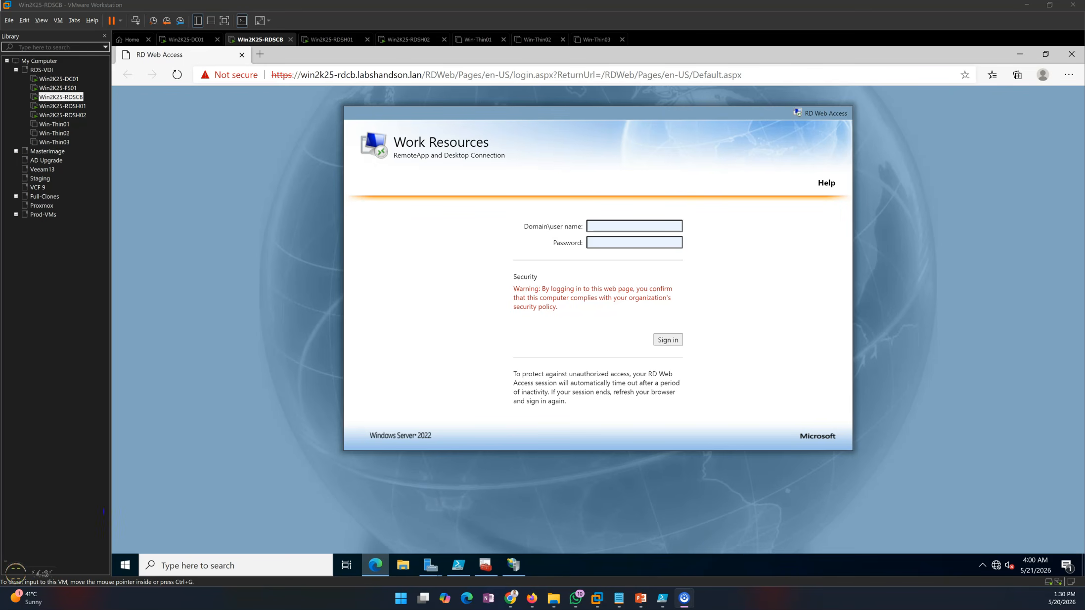
pyautogui.click(482, 40)
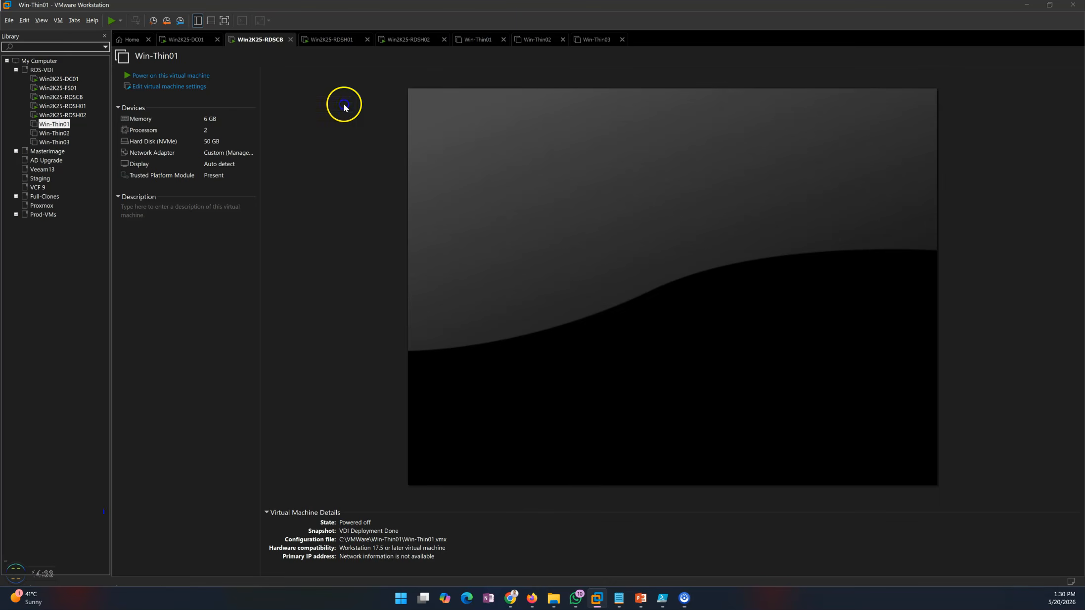
pyautogui.click(537, 42)
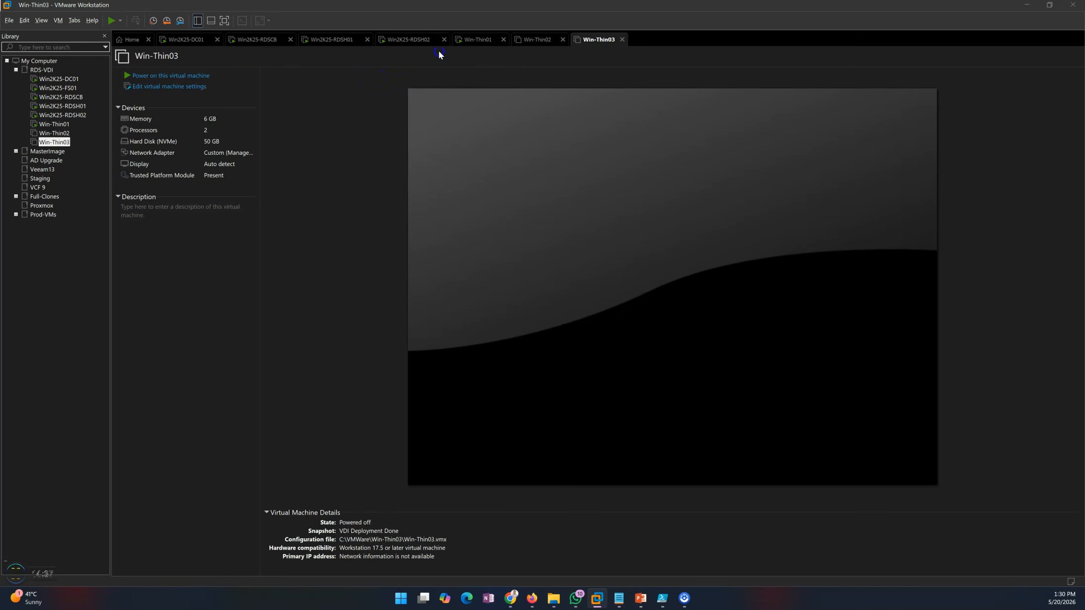
pyautogui.click(479, 40)
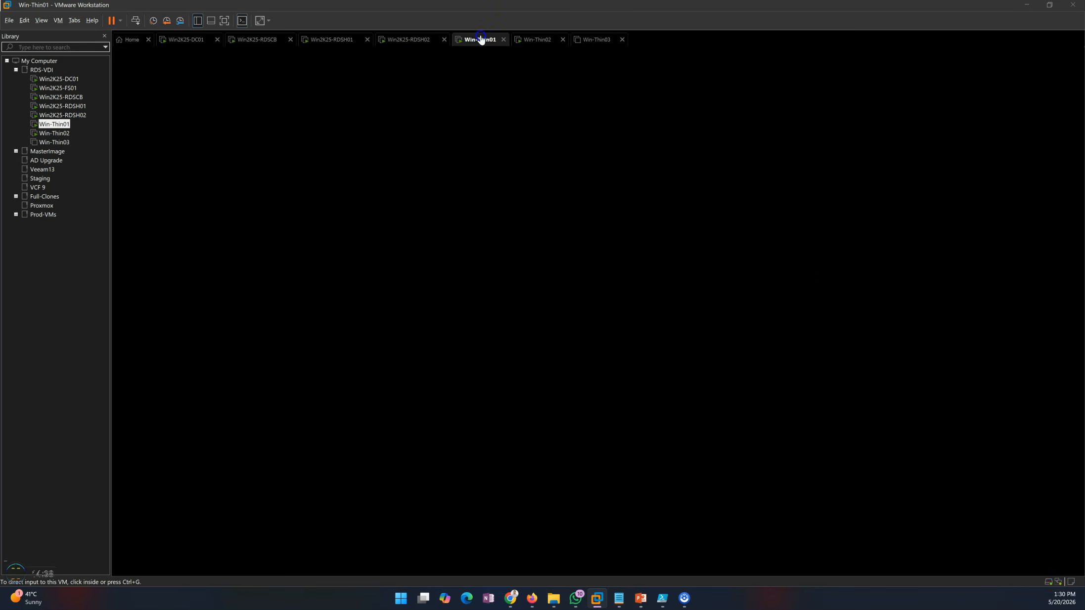
pyautogui.click(257, 41)
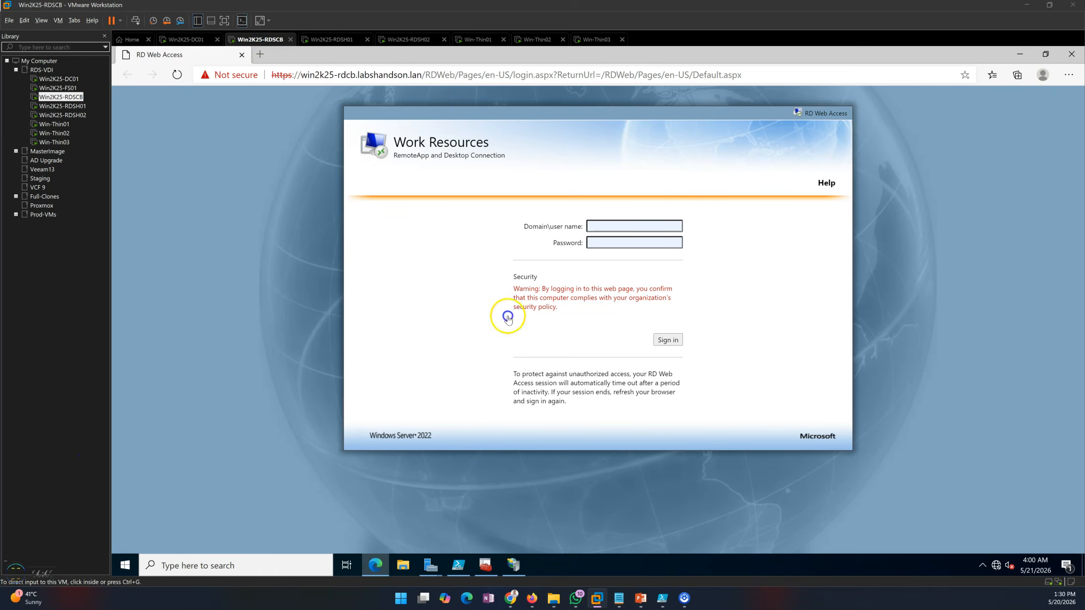
# Review the certificates in the local computer's Personal store and switch to the Win-Thin01 virtual machine
pyautogui.click(514, 565)
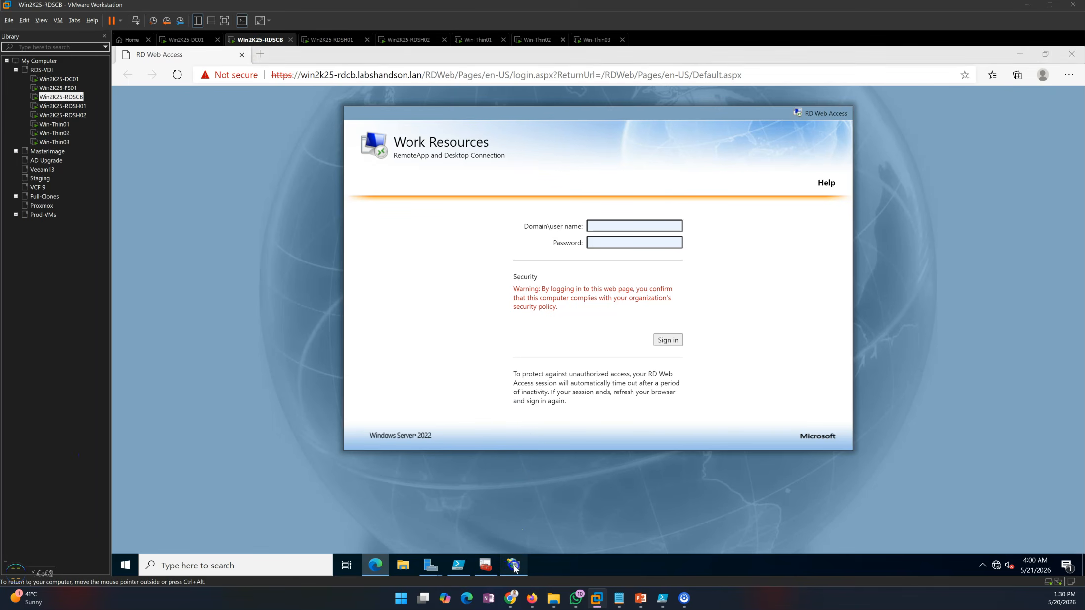
pyautogui.click(487, 565)
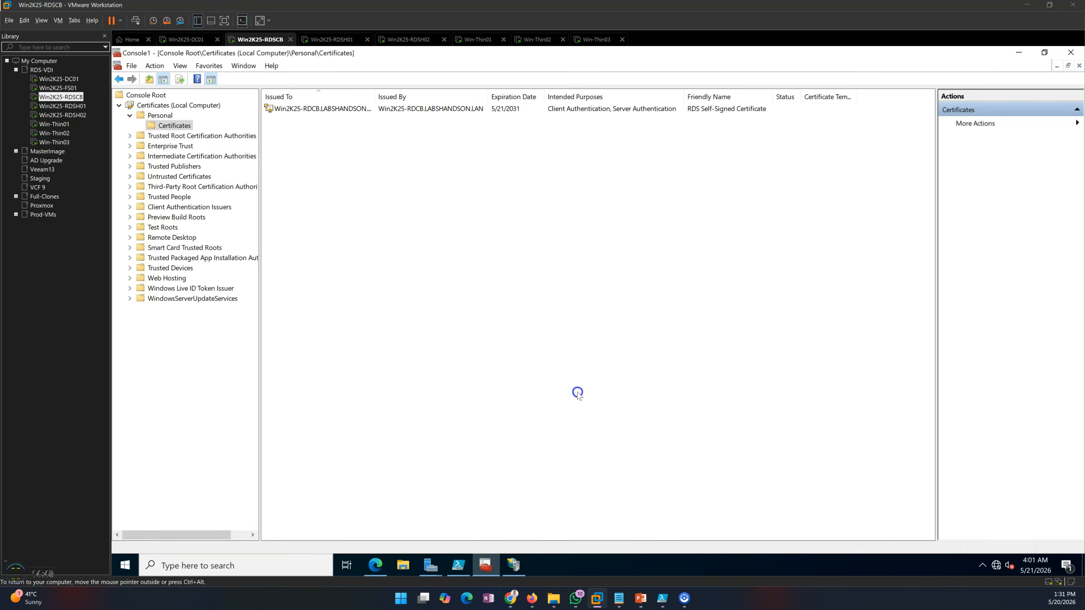
pyautogui.moveTo(641, 604)
pyautogui.click(644, 552)
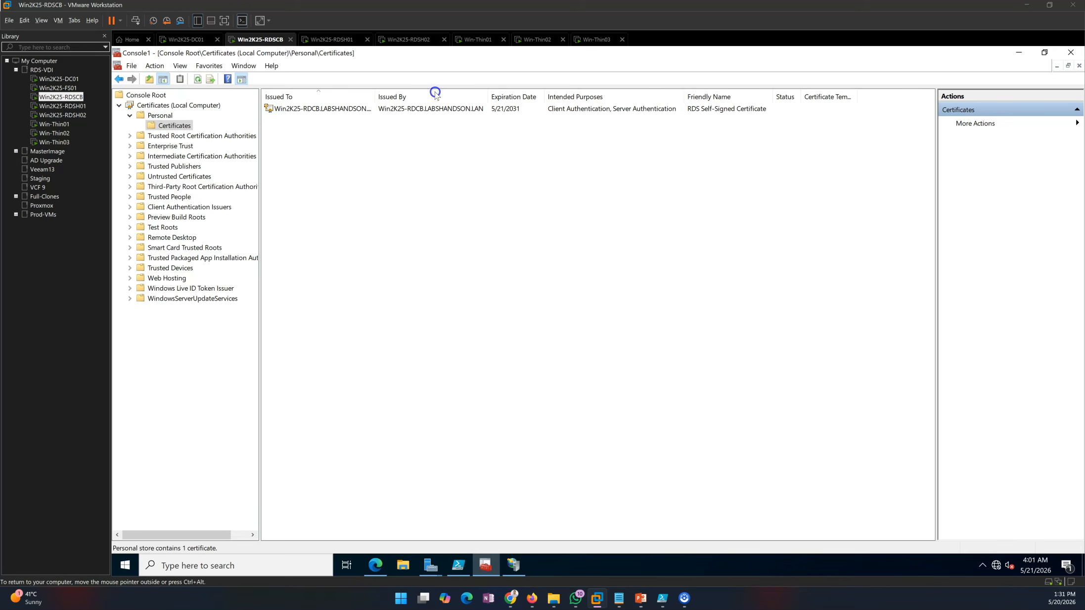
pyautogui.click(477, 41)
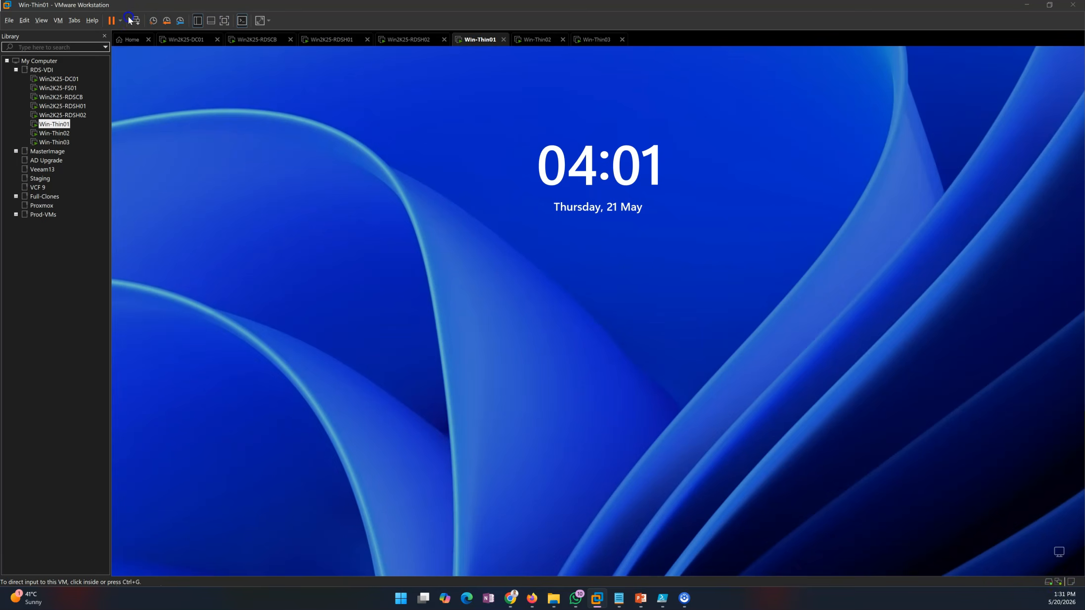
# Sign in to Win-Thin01 as RDS-User01 through the other-user option, entering the account password
pyautogui.click(221, 157)
pyautogui.click(148, 544)
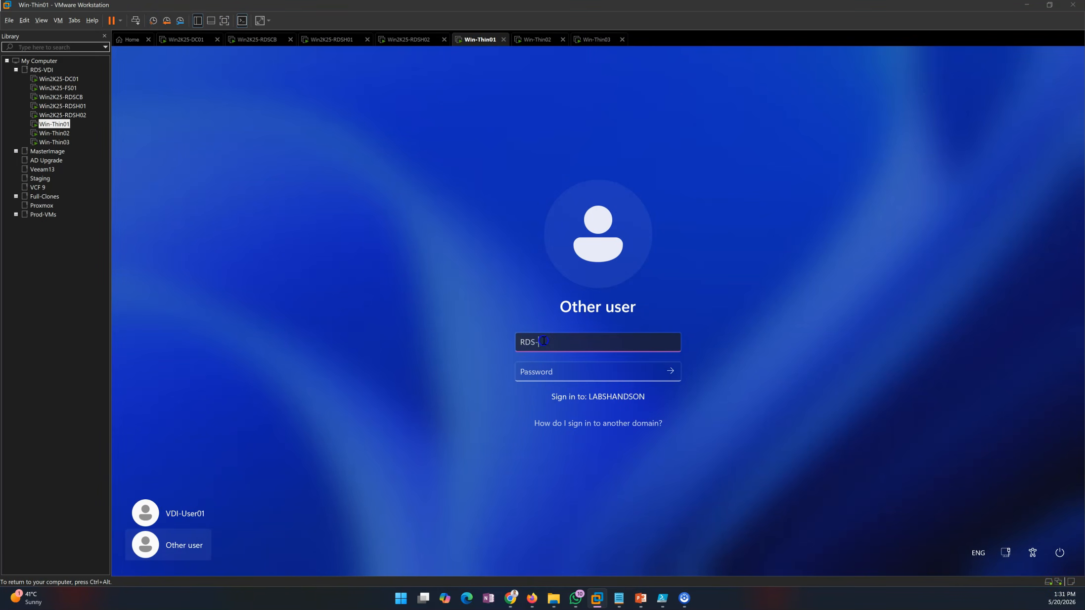
pyautogui.press('Tab')
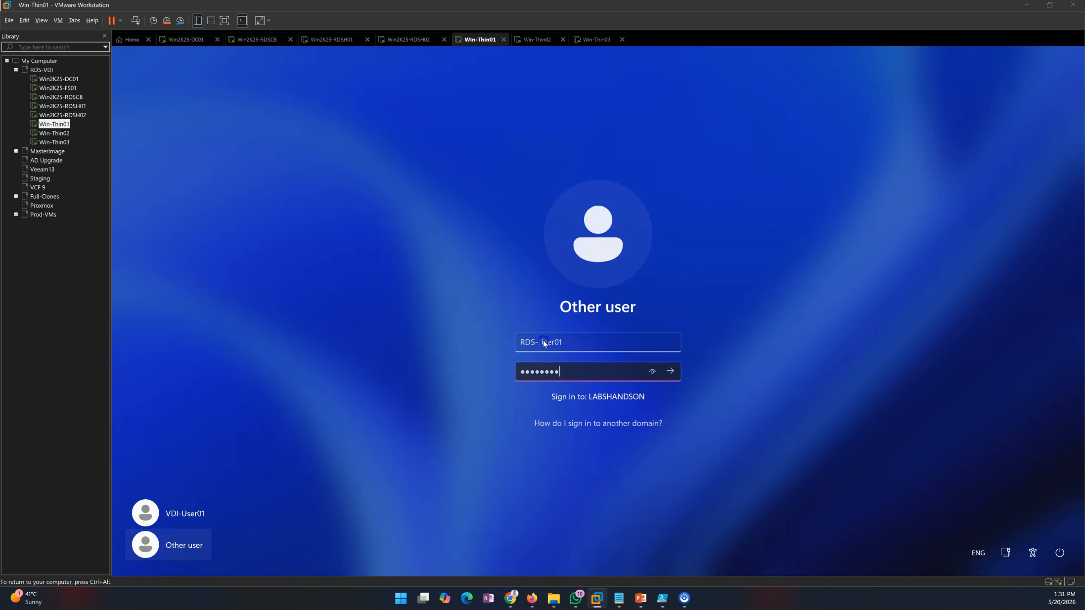
pyautogui.press('Return')
pyautogui.moveTo(684, 598)
pyautogui.click(712, 571)
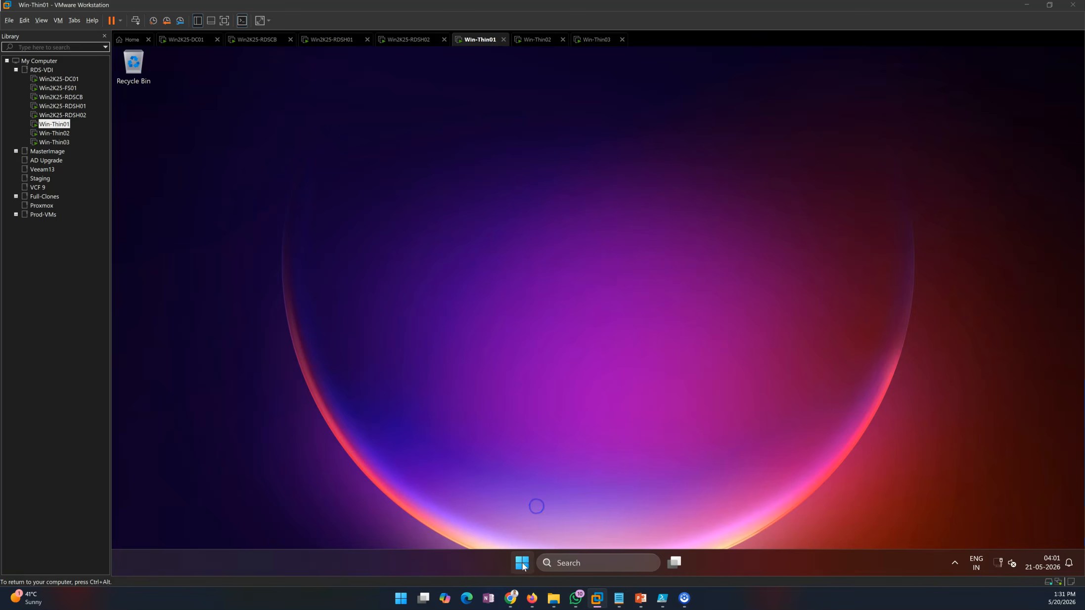
# Launch Edge on Win-Thin01 and select the RD Web Access address in the browser on Win2K25-RDSCB for copying
pyautogui.click(522, 563)
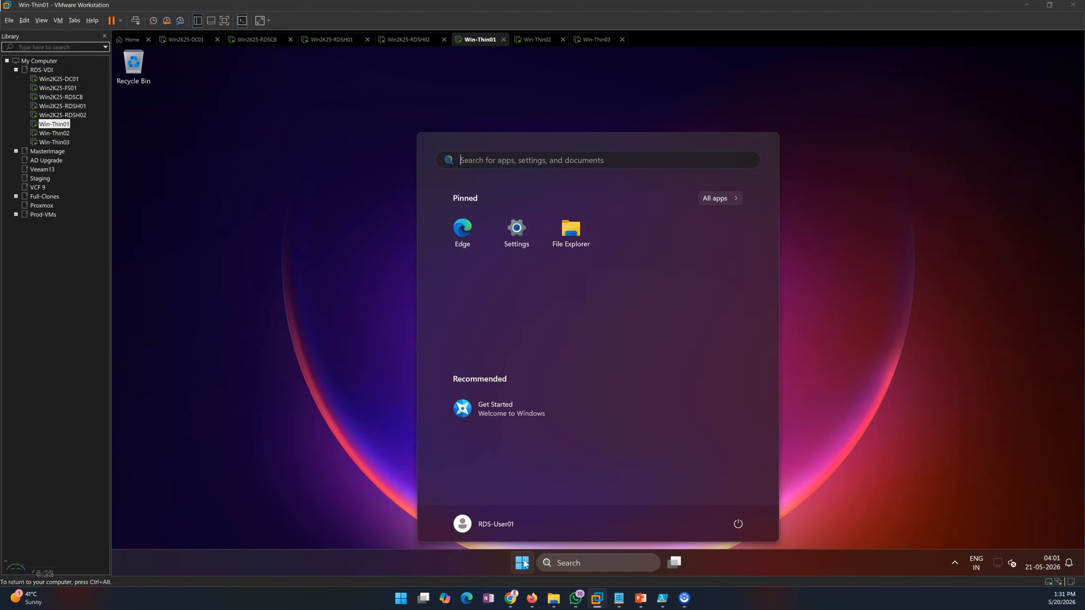
pyautogui.click(468, 234)
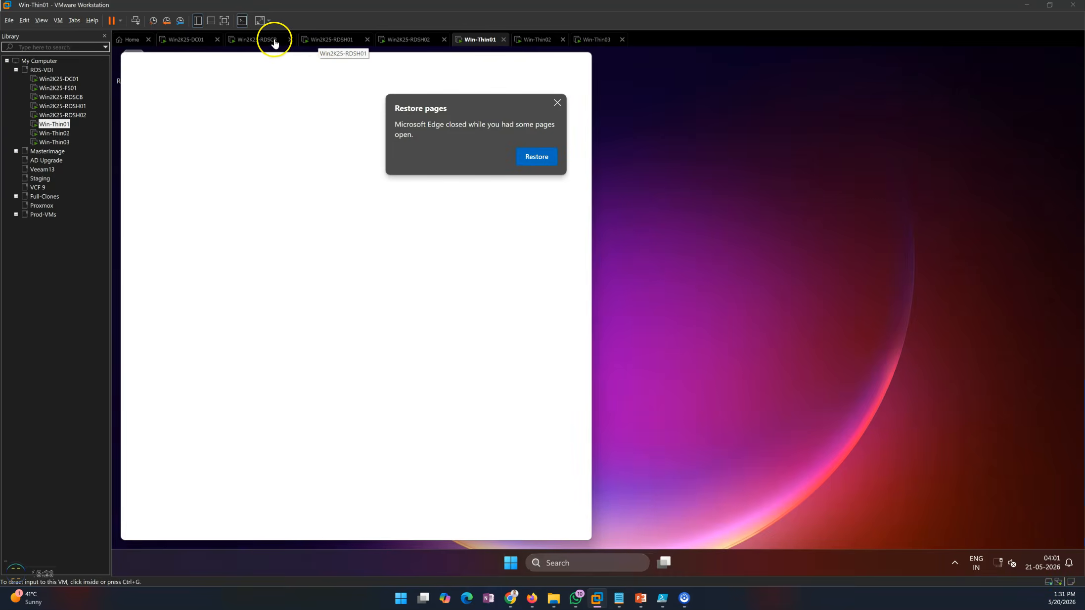
pyautogui.click(269, 39)
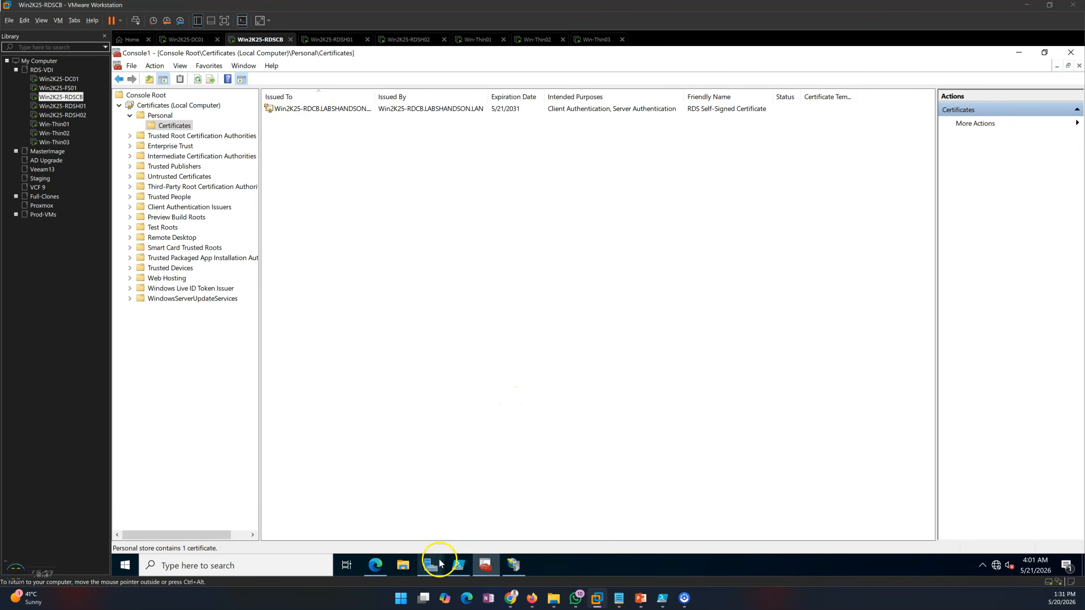
pyautogui.click(381, 564)
pyautogui.click(432, 78)
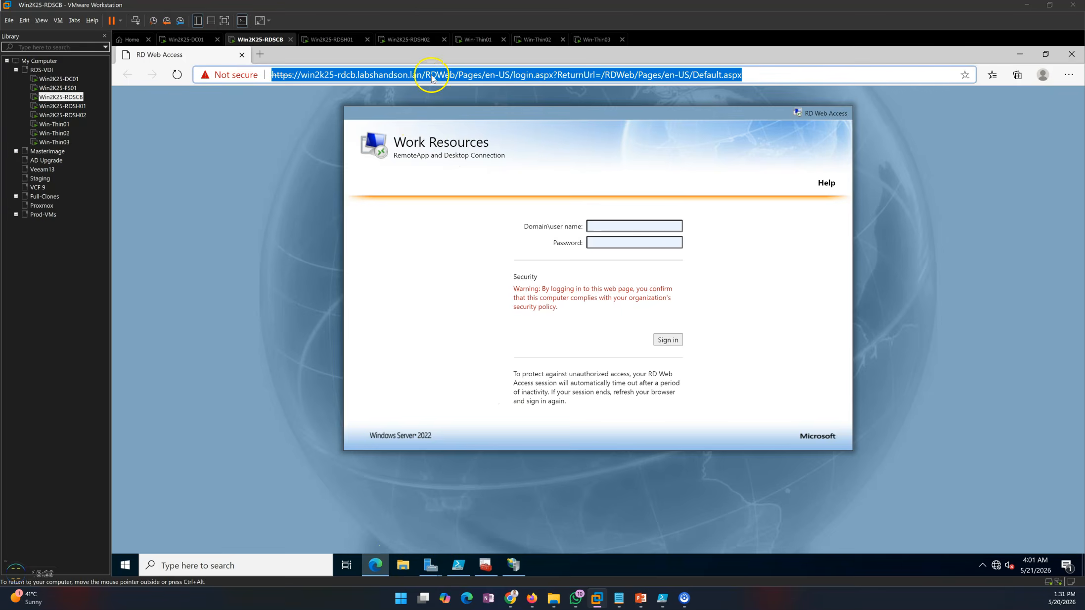
# Dismiss the page restore offer in Edge on Win-Thin01 and load the copied RD Web Access address in a maximized window
pyautogui.click(478, 39)
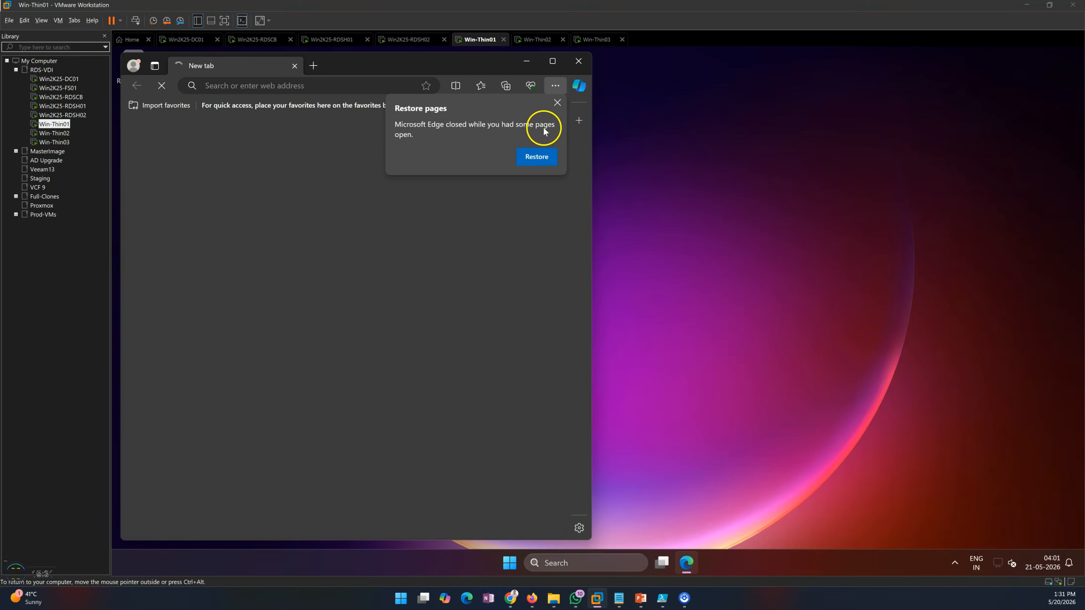
pyautogui.click(556, 103)
pyautogui.click(281, 85)
pyautogui.hotkey('ctrl', 'v')
pyautogui.press('Return')
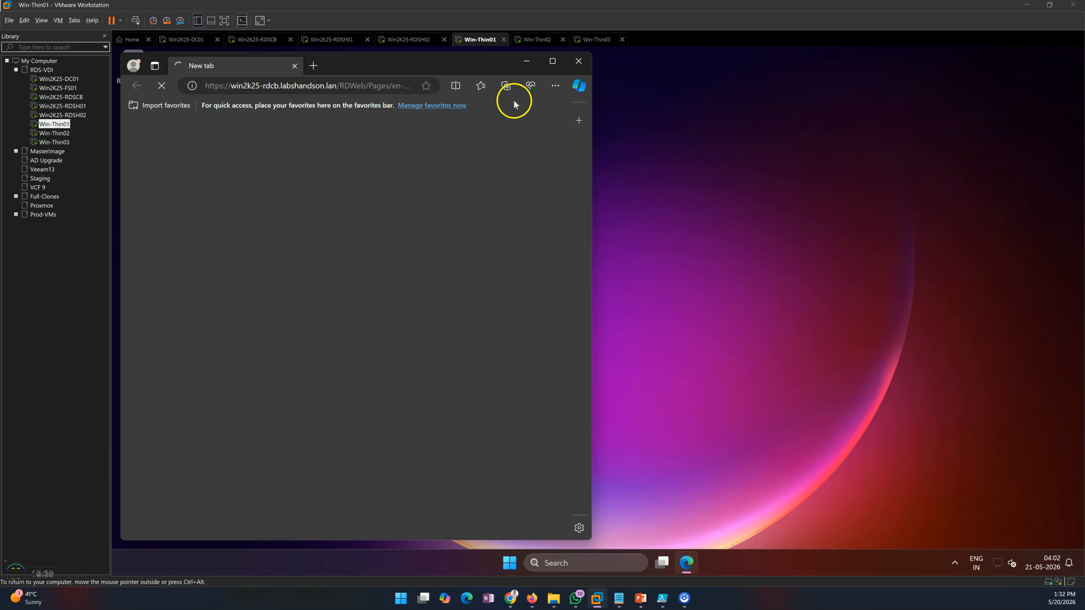
pyautogui.click(552, 61)
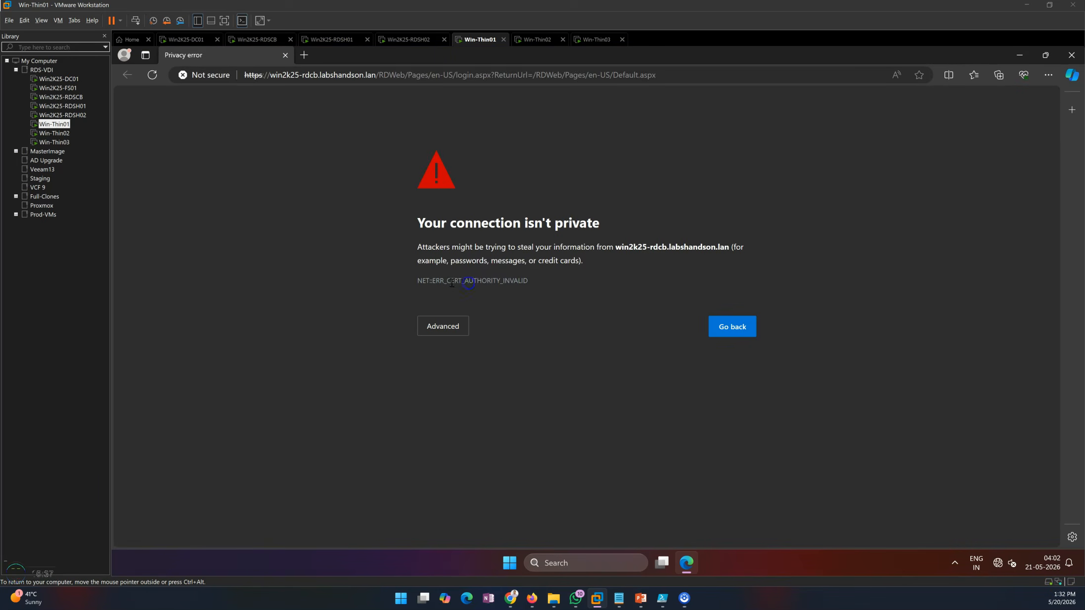
# Bypass the privacy warning and sign in to RD Web Access as RDS-User01 of the labshandson domain with the account password
pyautogui.moveTo(444, 280); pyautogui.dragTo(545, 280)
pyautogui.click(423, 325)
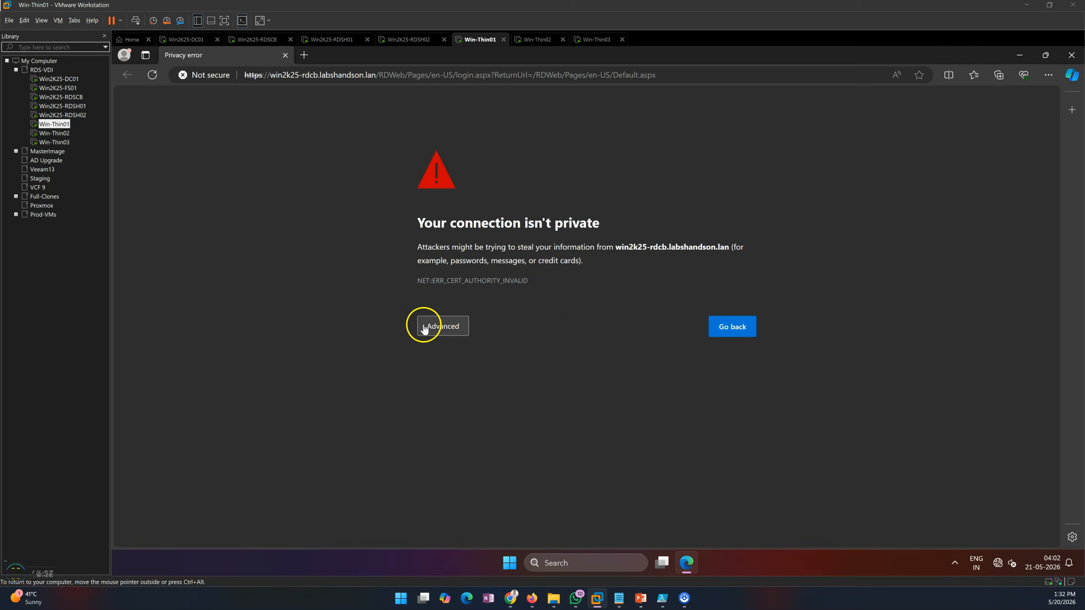
pyautogui.click(483, 415)
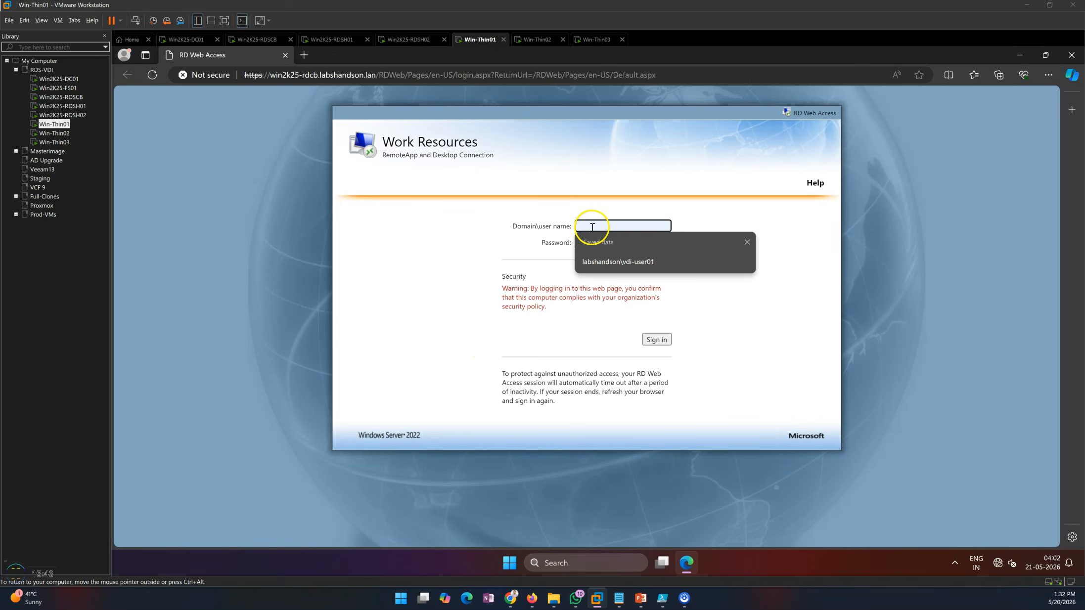
pyautogui.click(594, 260)
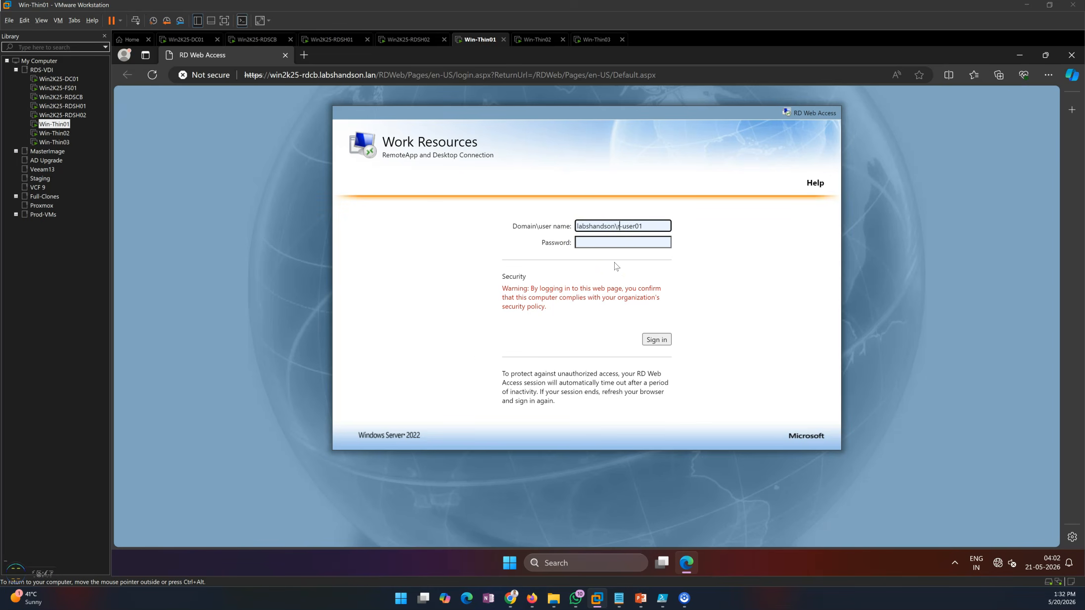
pyautogui.press('Tab')
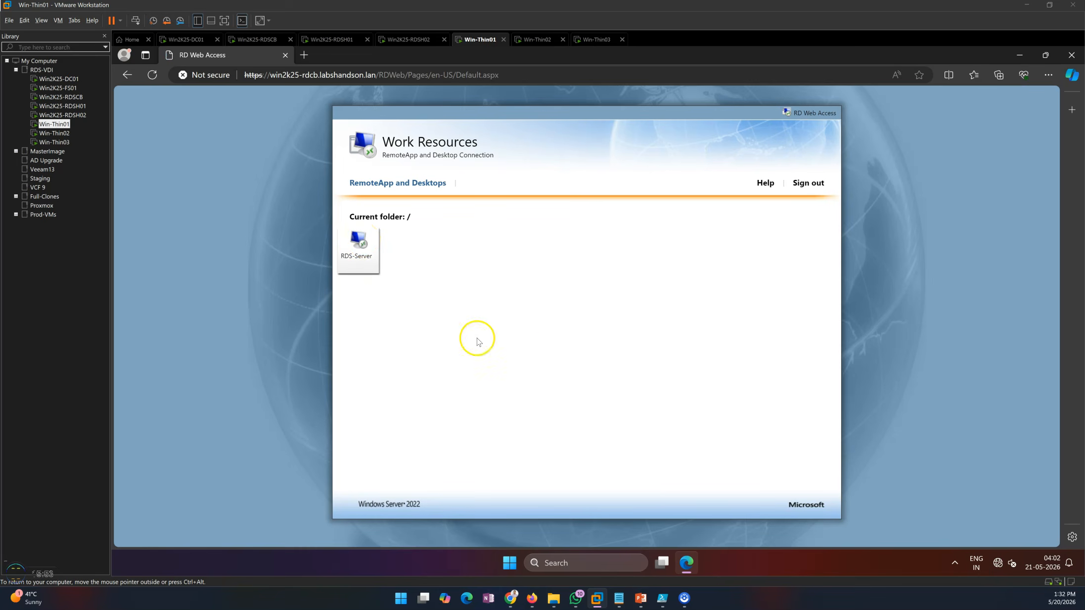
# Locate the downloaded RDS-Server remote desktop file in the Downloads folder of Win-Thin01
pyautogui.click(514, 566)
pyautogui.click(591, 296)
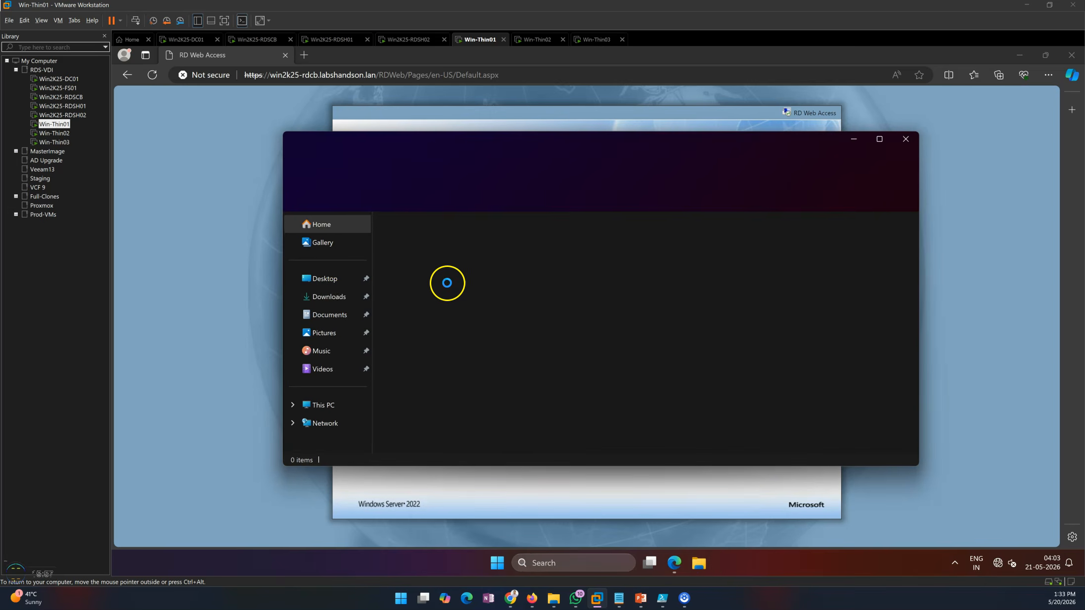
pyautogui.click(328, 296)
pyautogui.click(438, 253)
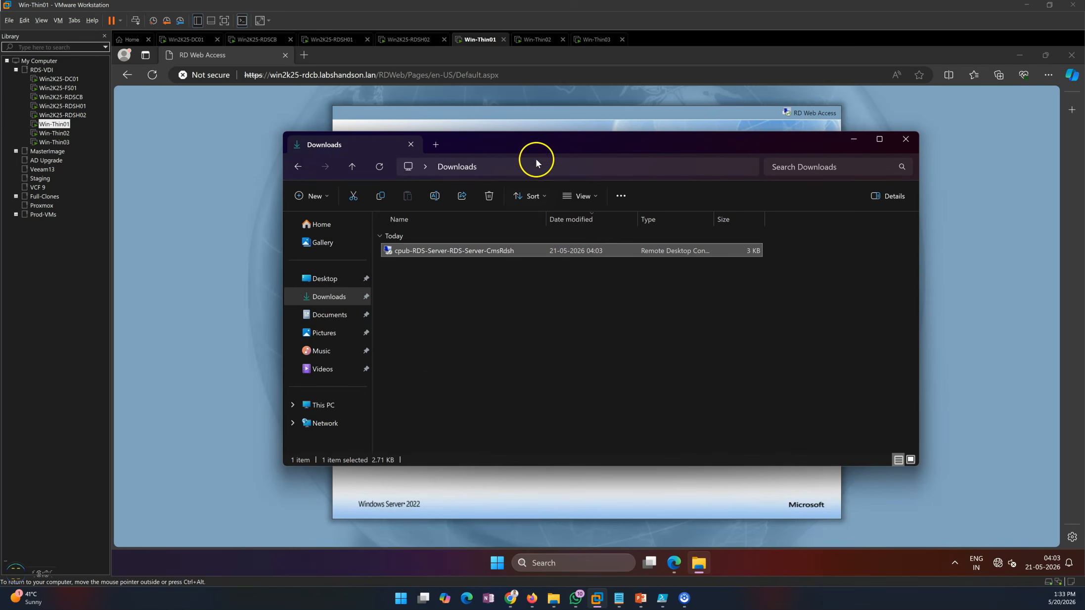
pyautogui.click(853, 139)
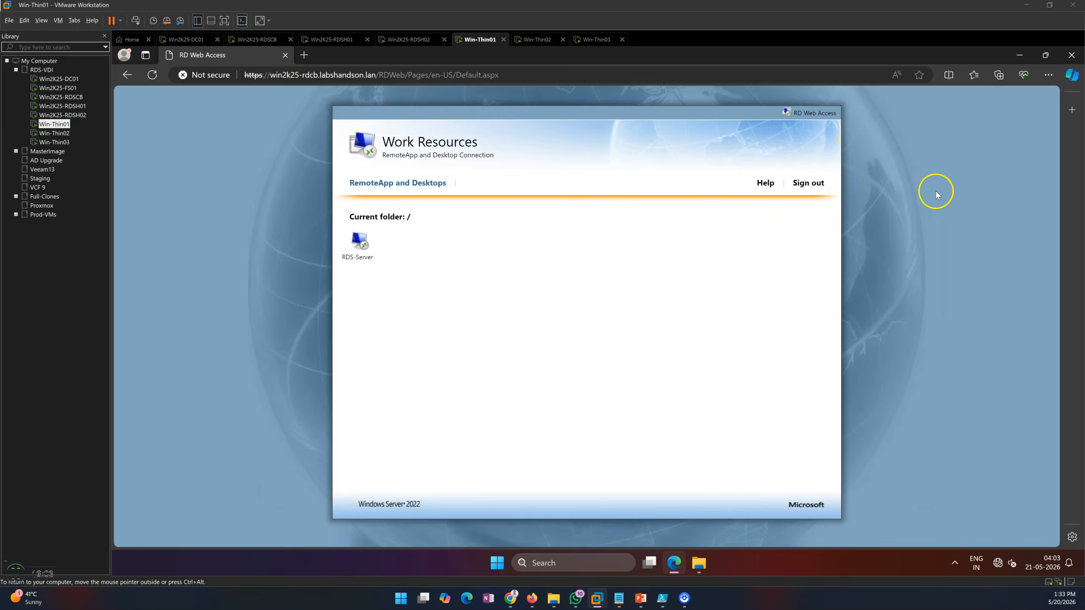
pyautogui.hotkey('ctrl', 'j')
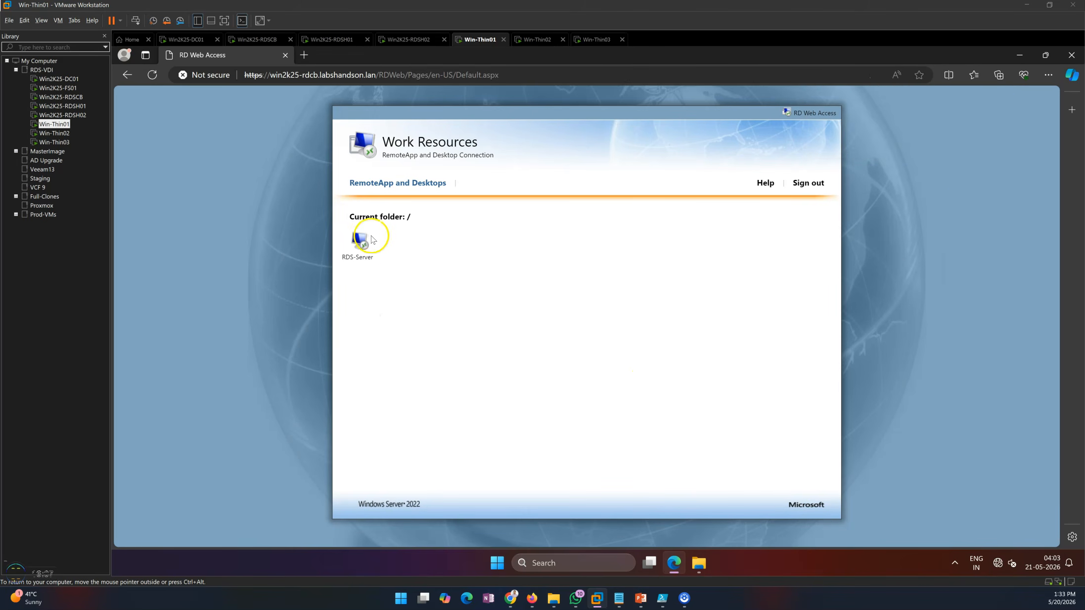
pyautogui.click(699, 562)
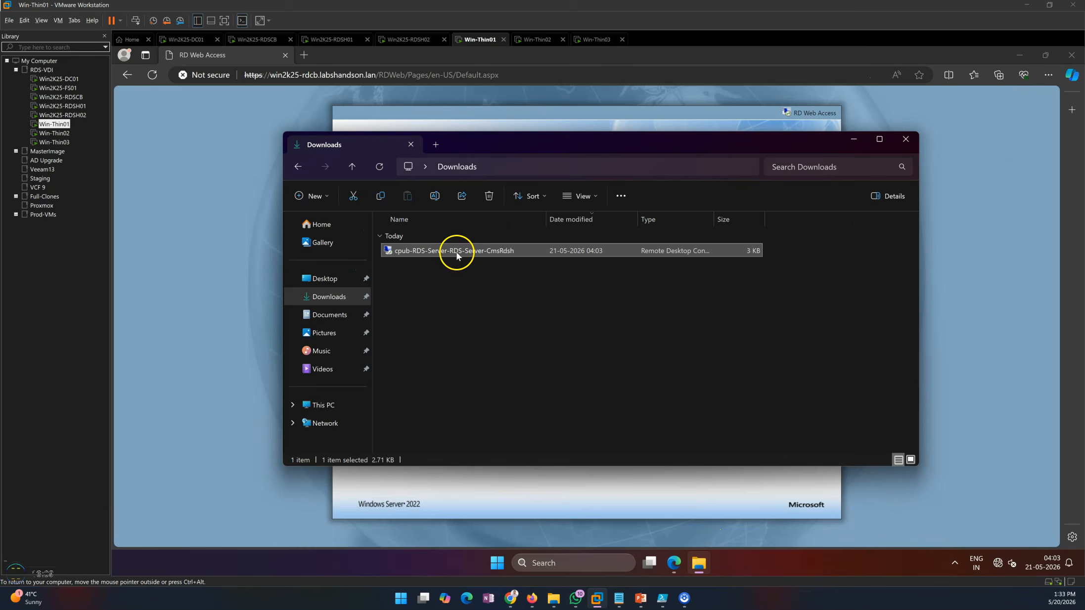
# Launch the downloaded RDS-Server connection, expand the security warning's details, accept it and authenticate with the RDS-User01 account password
pyautogui.doubleClick(495, 251)
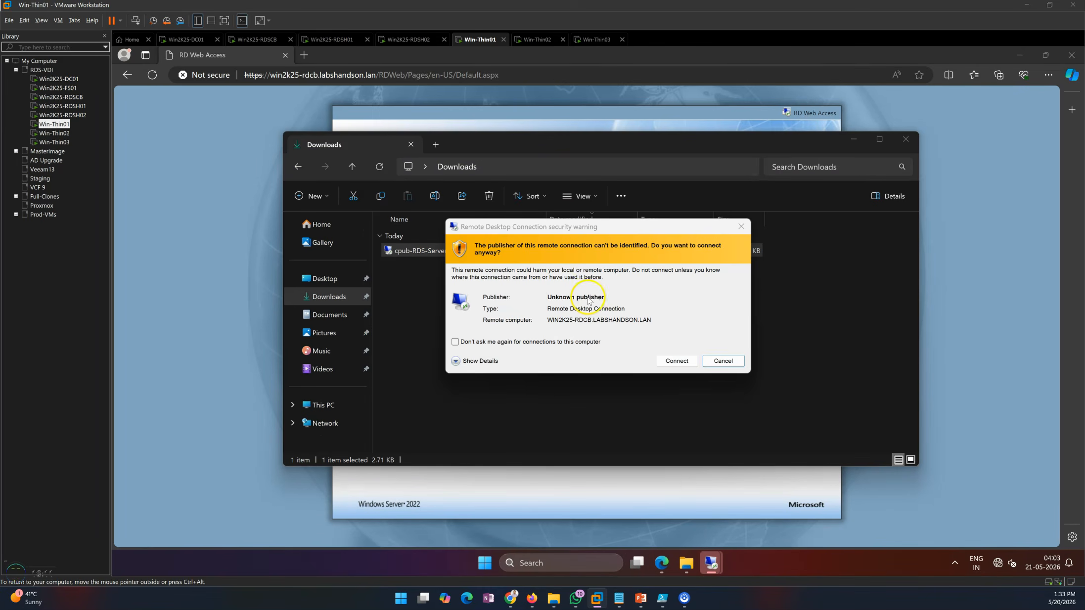
pyautogui.click(457, 361)
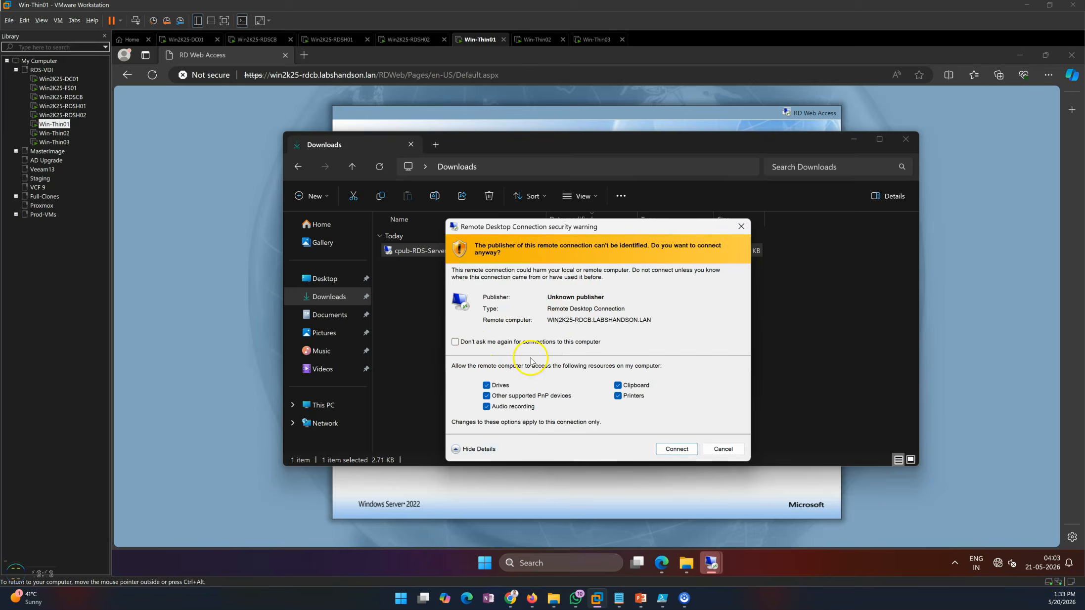
pyautogui.click(684, 452)
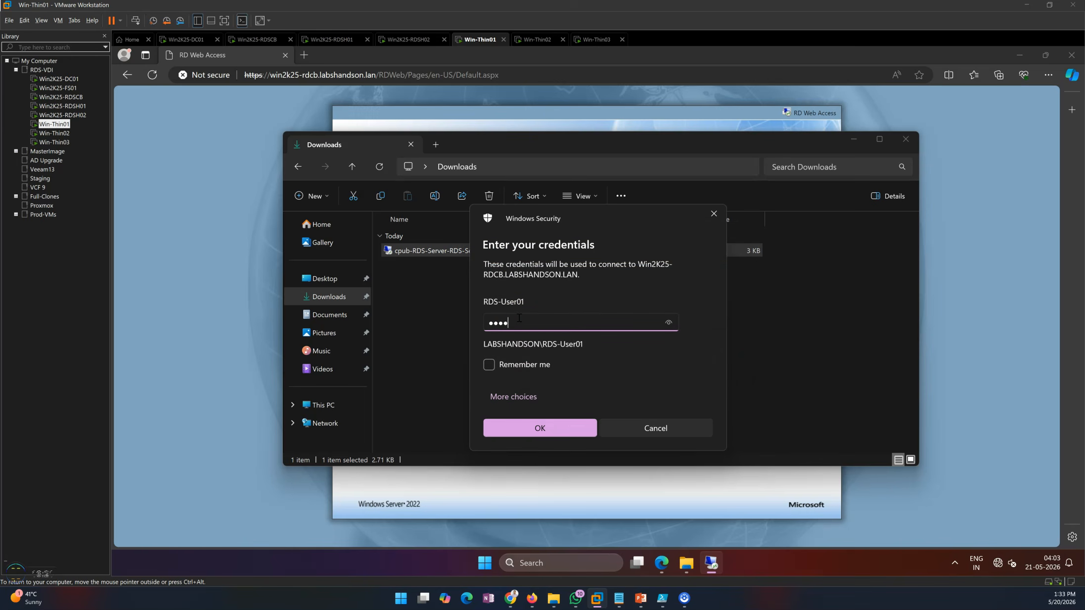
pyautogui.click(538, 426)
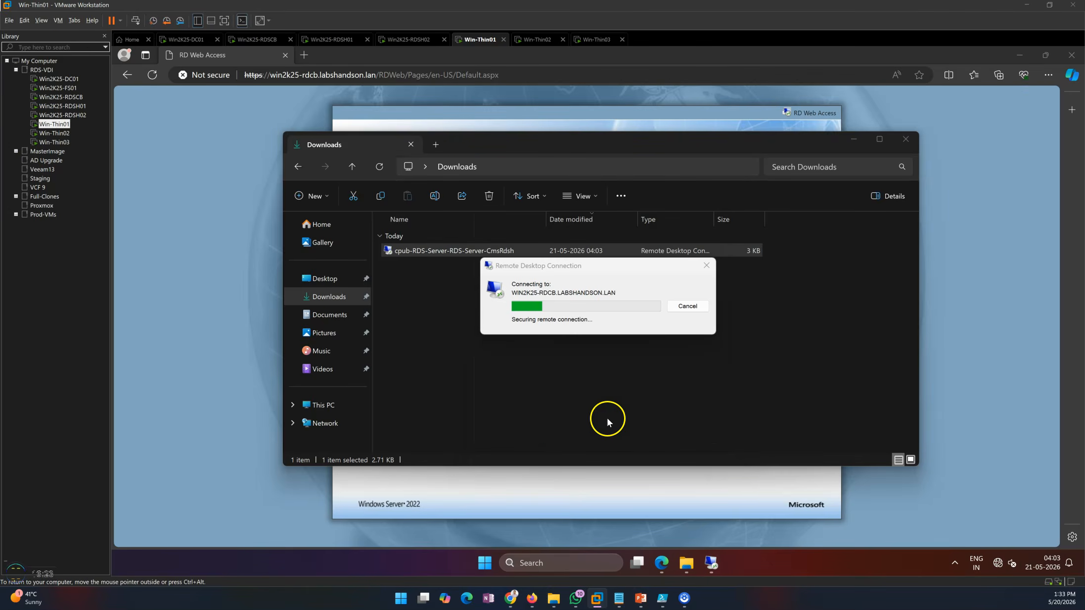
# Clear the other windows from behind the connection dialog and check how the remote computer's identity was verified
pyautogui.click(853, 139)
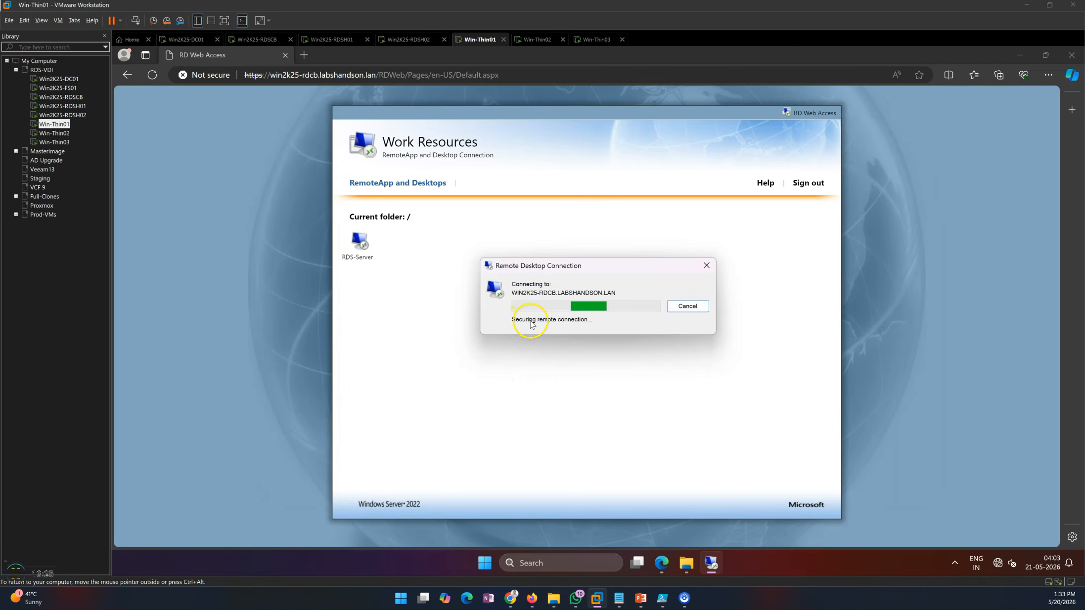
pyautogui.click(1018, 55)
pyautogui.moveTo(546, 269); pyautogui.dragTo(573, 205)
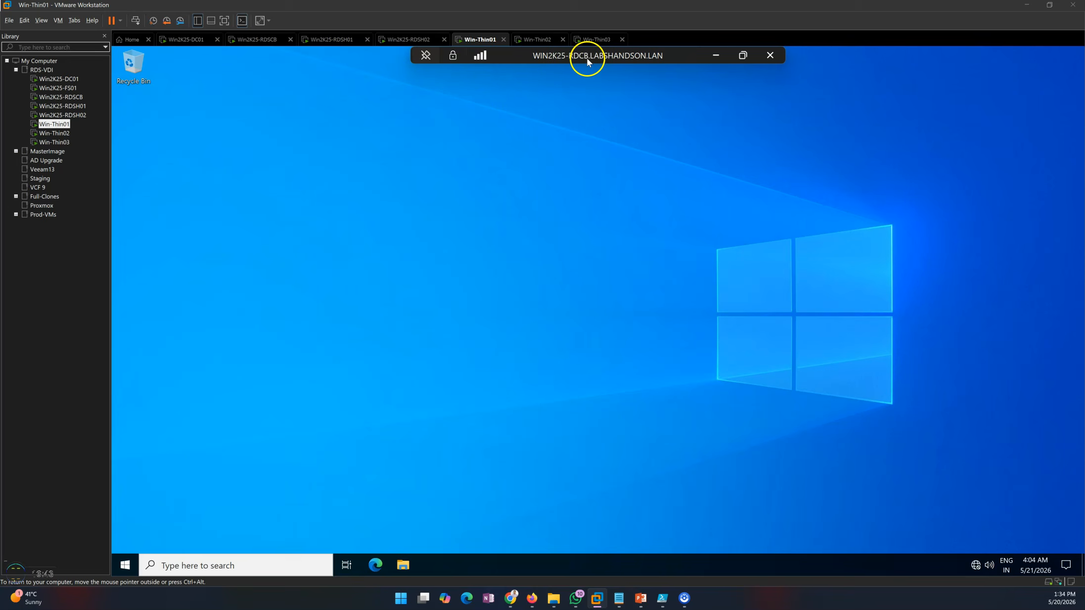
pyautogui.click(453, 55)
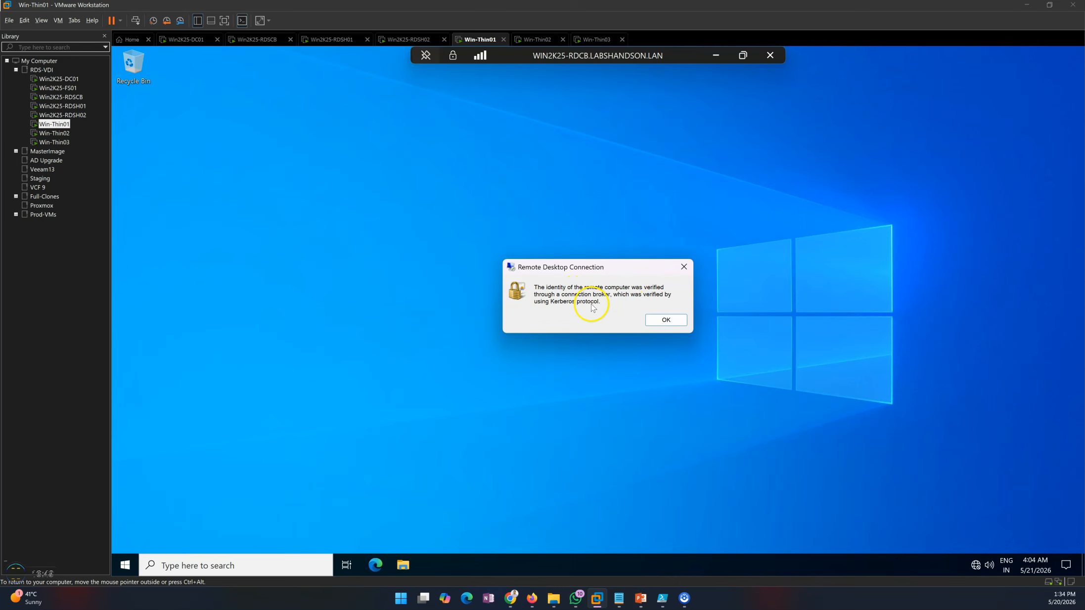
pyautogui.click(661, 319)
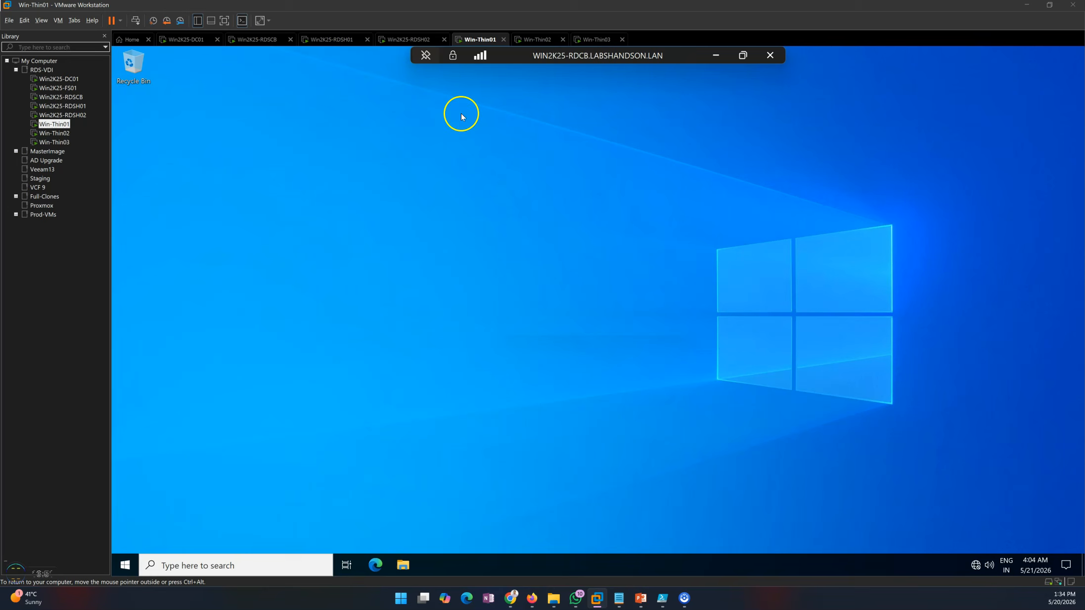
# Run hostname in a Command Prompt inside the remote session to identify the session host
pyautogui.click(131, 571)
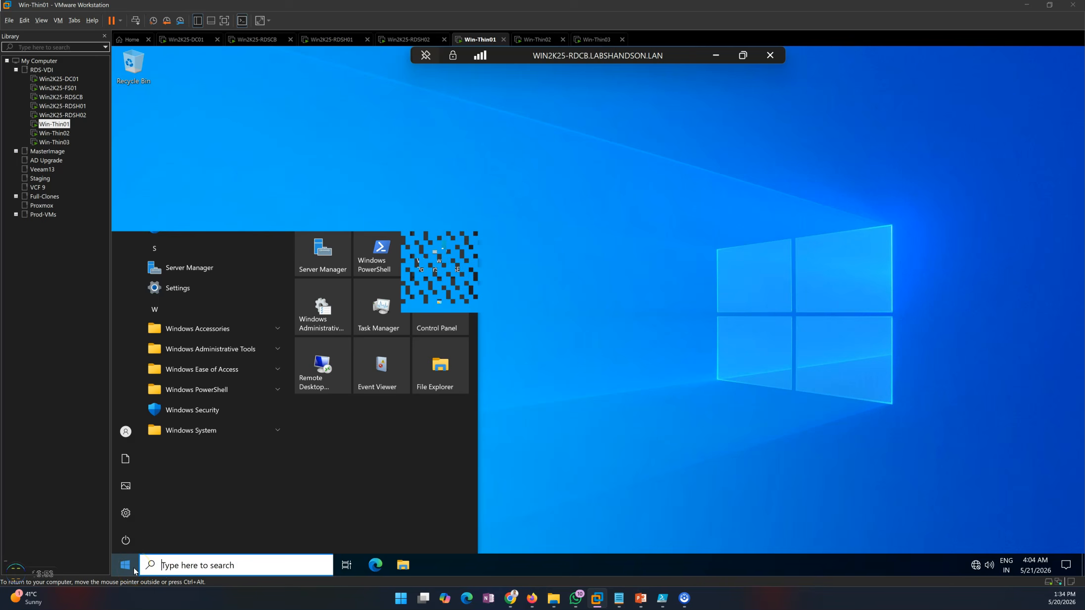
pyautogui.click(194, 565)
pyautogui.write('cmd')
pyautogui.press('Return')
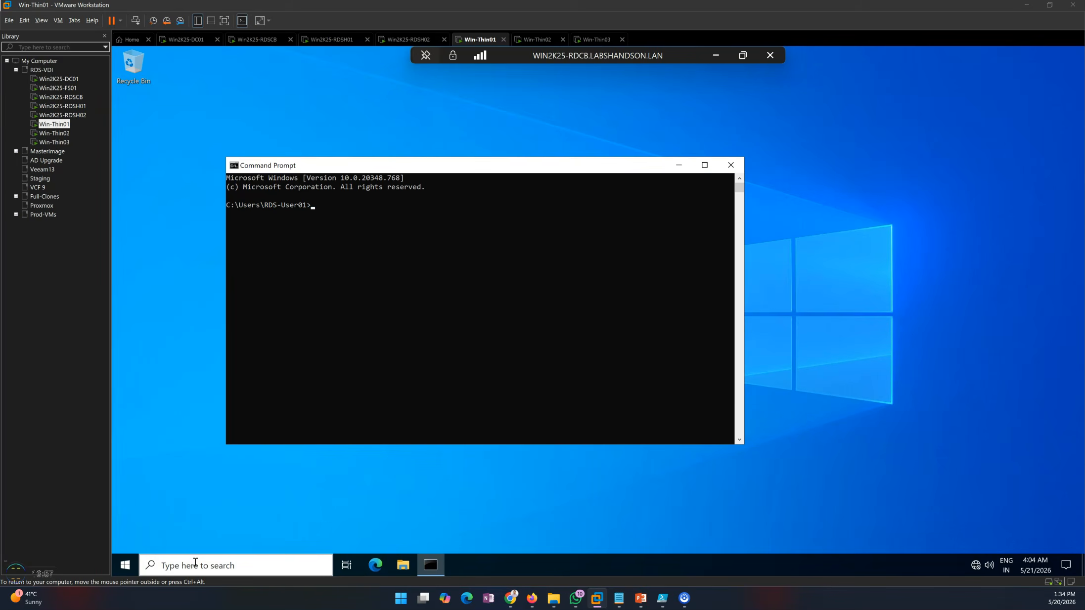
pyautogui.write('hostname')
pyautogui.press('Return')
pyautogui.moveTo(230, 213); pyautogui.dragTo(286, 218)
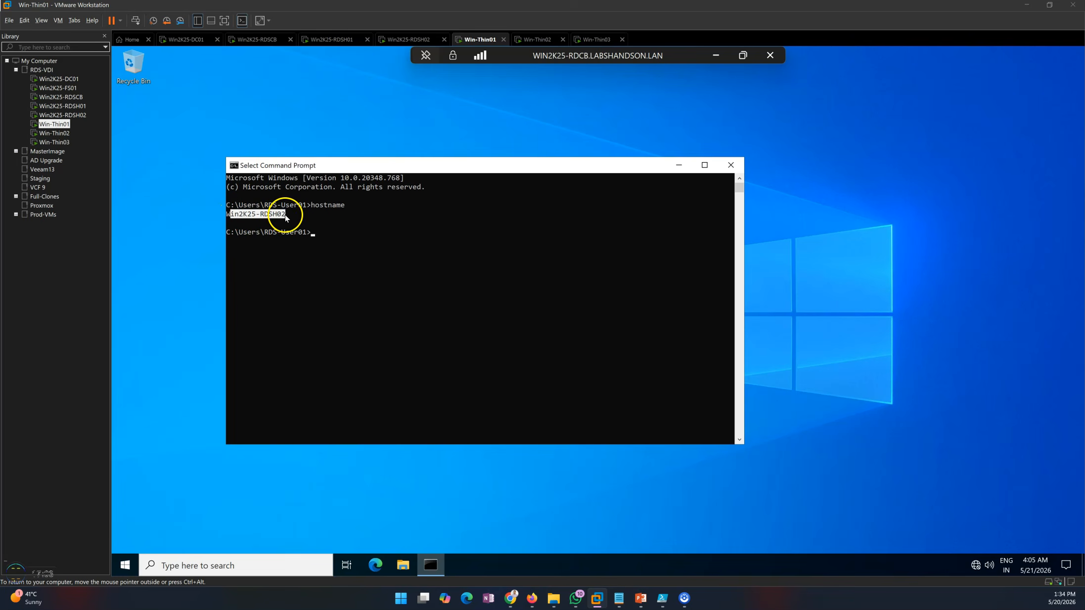
# Refresh the RDS-Server collection's connections in Server Manager on Win2K25-RDSCB and examine the RDS-User01 session
pyautogui.click(270, 39)
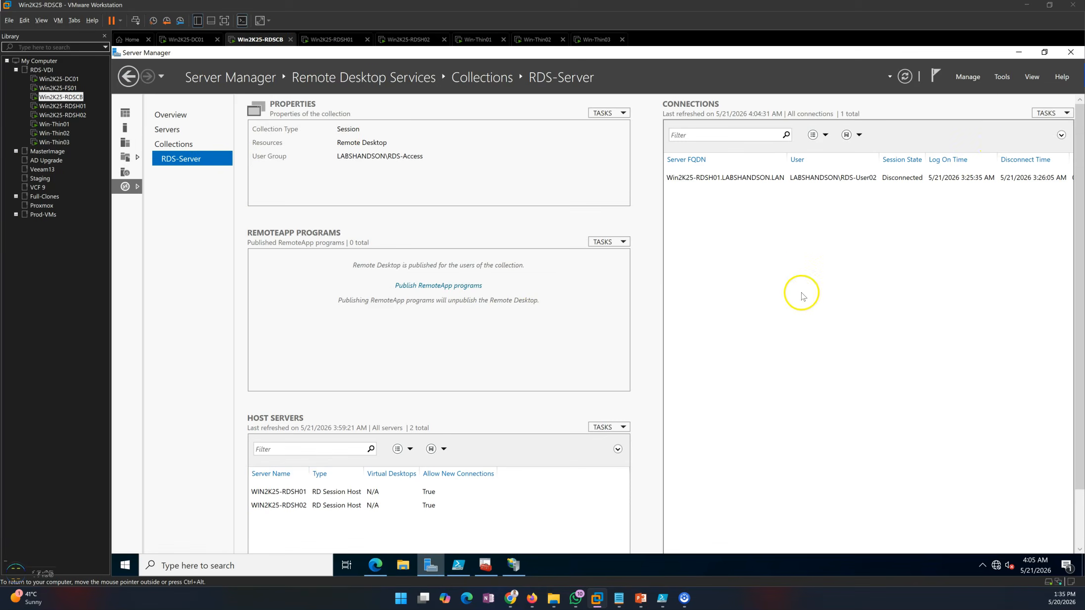
pyautogui.click(1047, 113)
pyautogui.click(1040, 127)
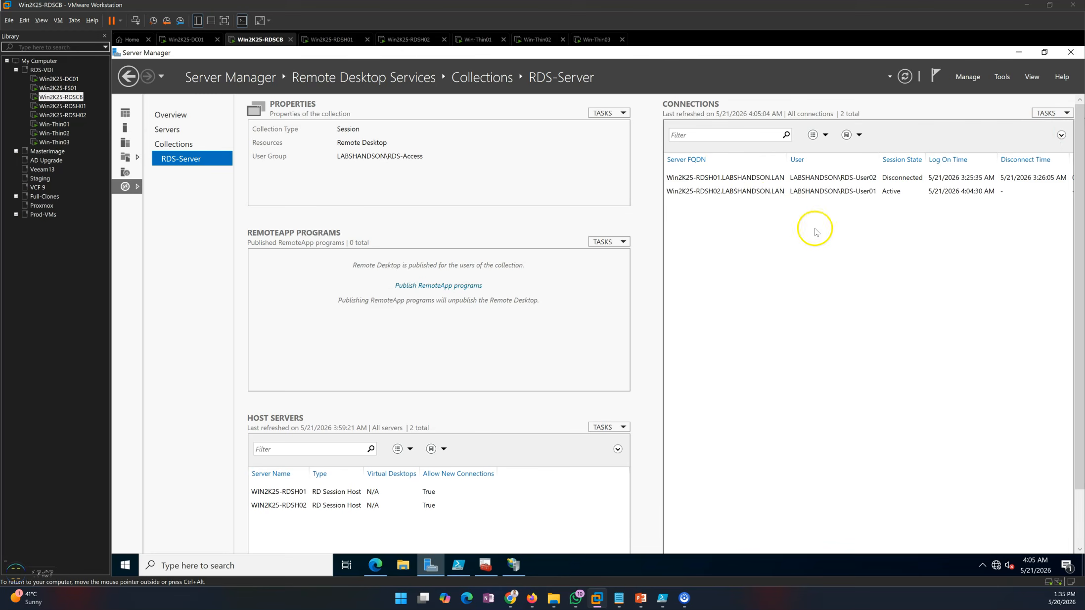
pyautogui.click(743, 192)
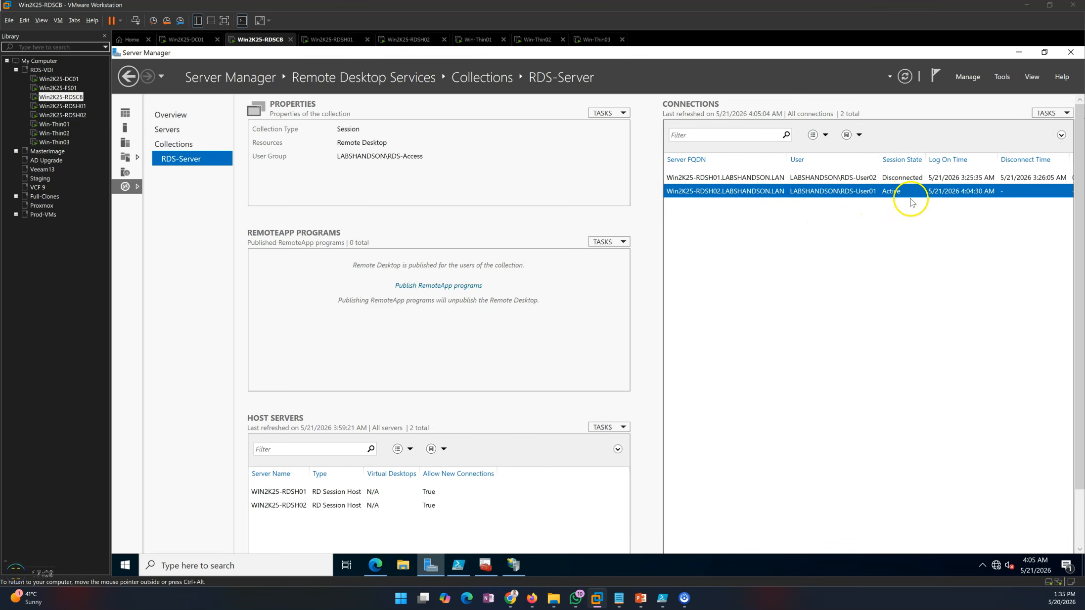
pyautogui.moveTo(640, 597)
pyautogui.click(697, 539)
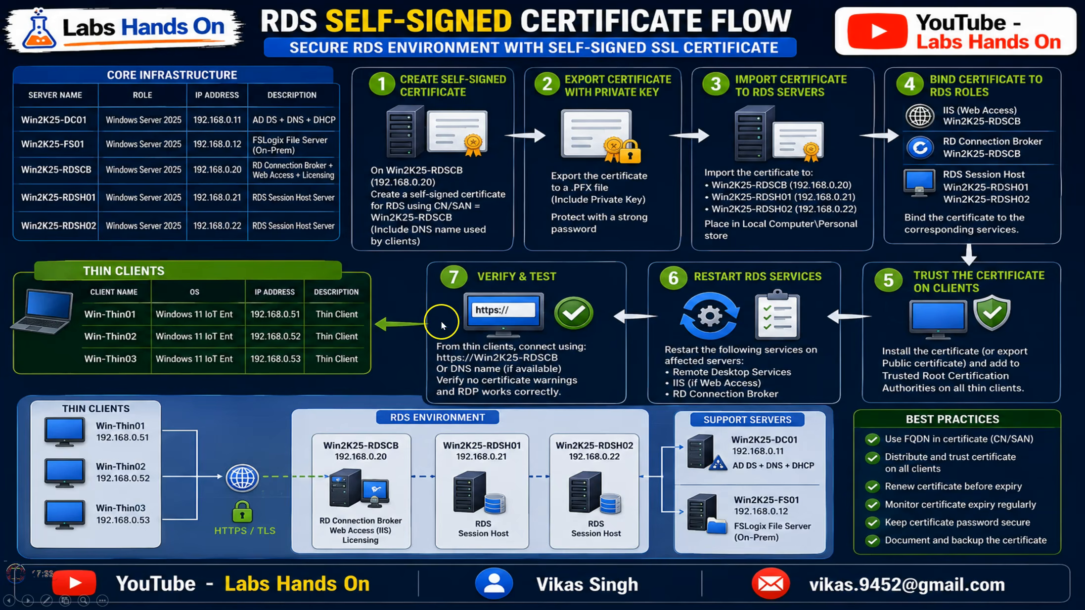
pyautogui.click(604, 304)
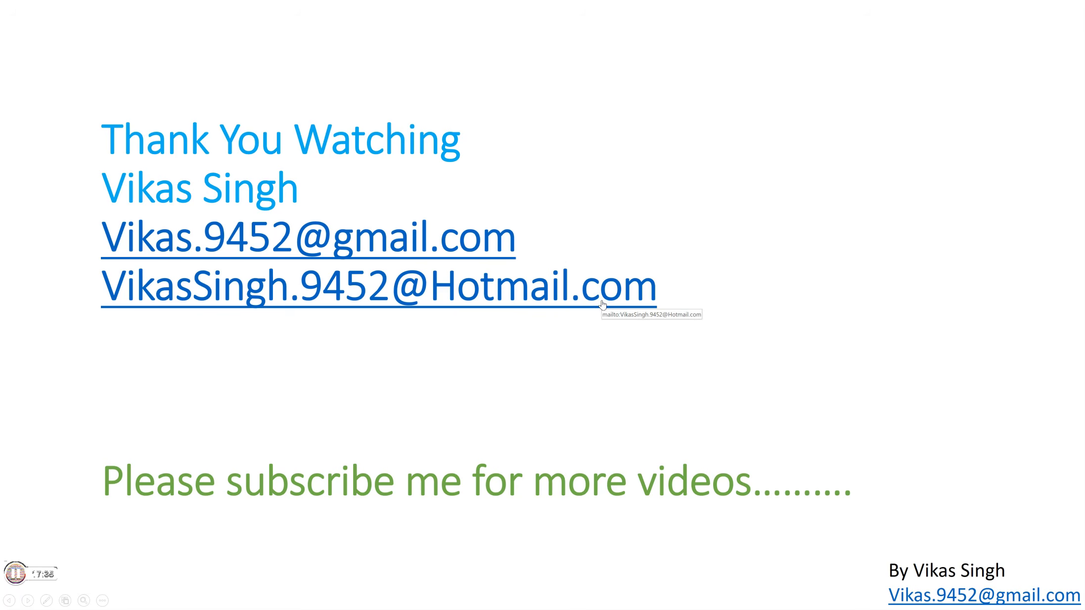